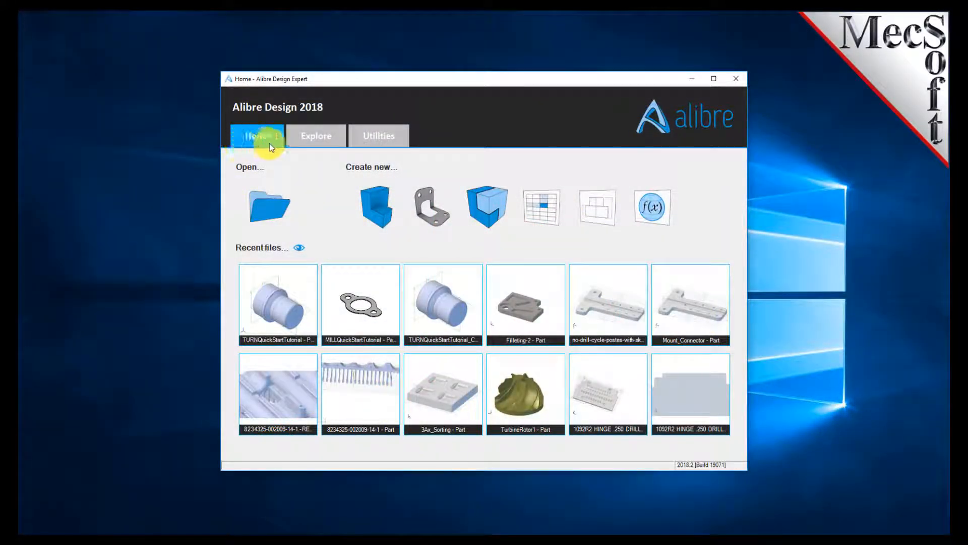
# Step: Open the part file TURNQuickStartTutorial.AD_PRT from the QuickStart folder
pyautogui.click(270, 215)
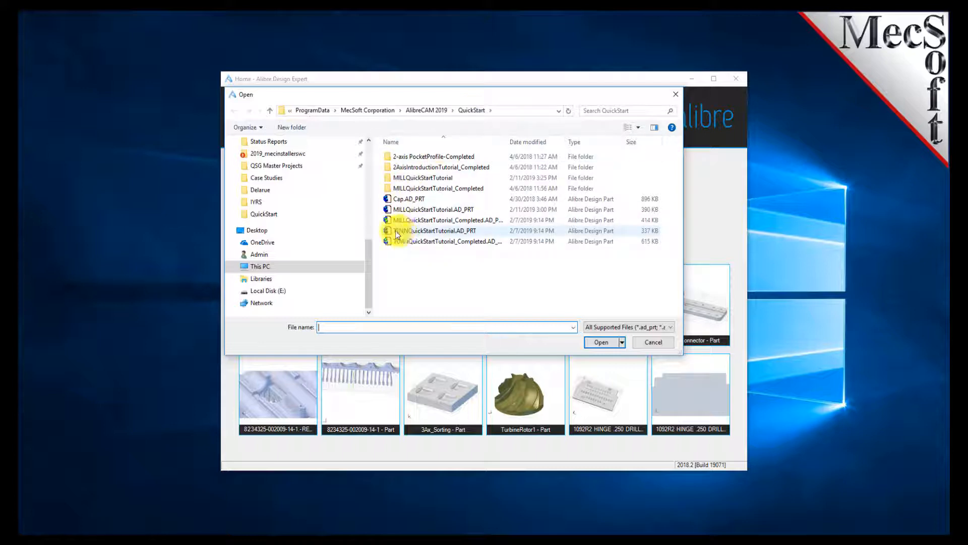
pyautogui.click(477, 231)
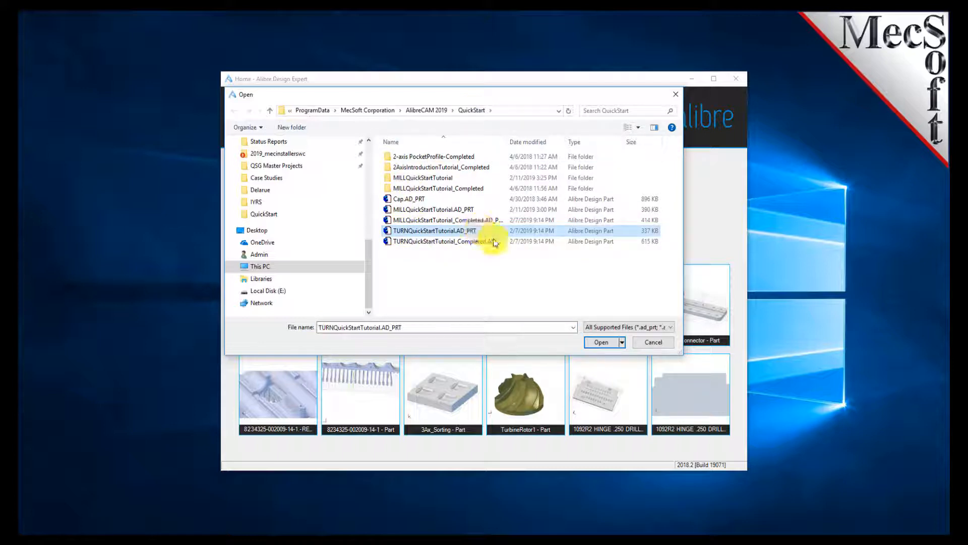
pyautogui.click(602, 343)
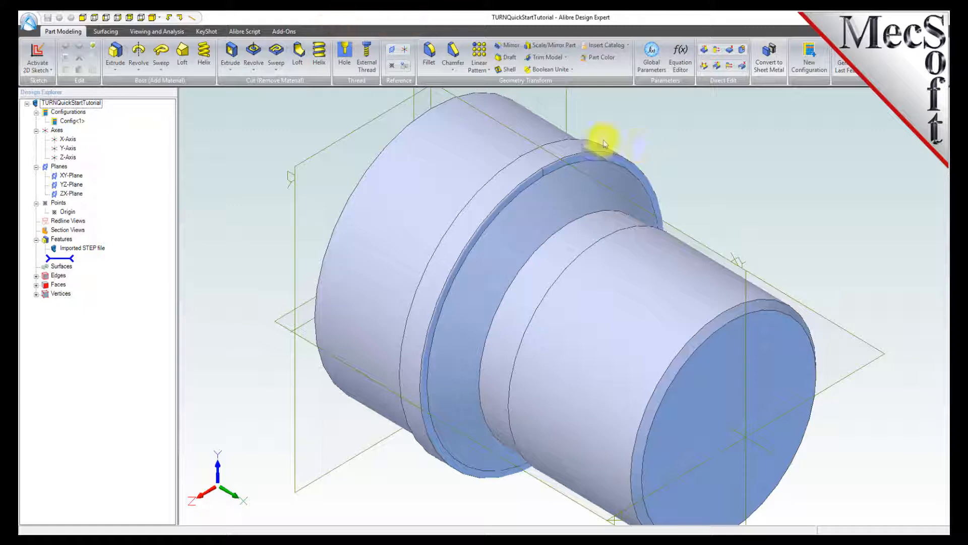
# Step: Load the TURN module of AlibreCAM 2019, view the Design Explorer briefly and return to the AlibreCAM browser
pyautogui.click(284, 32)
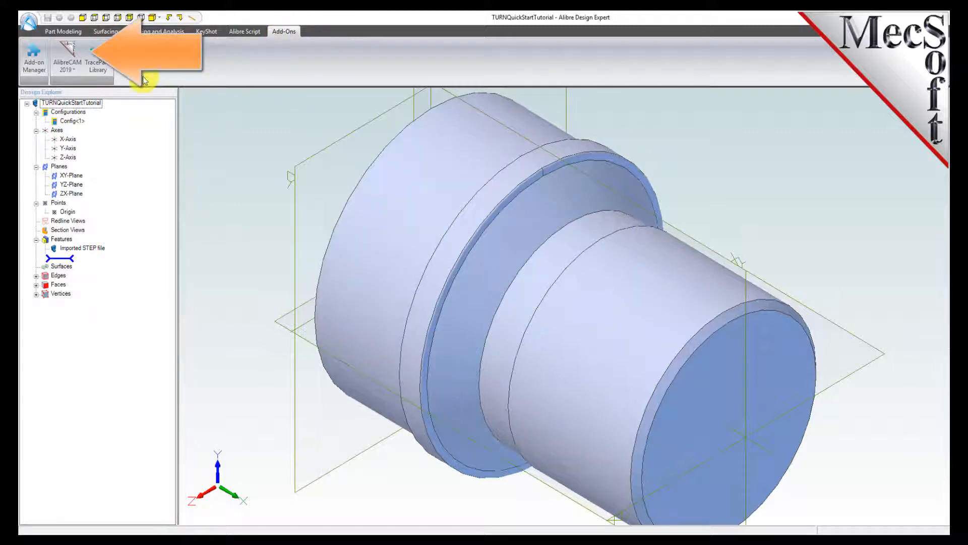
pyautogui.click(76, 71)
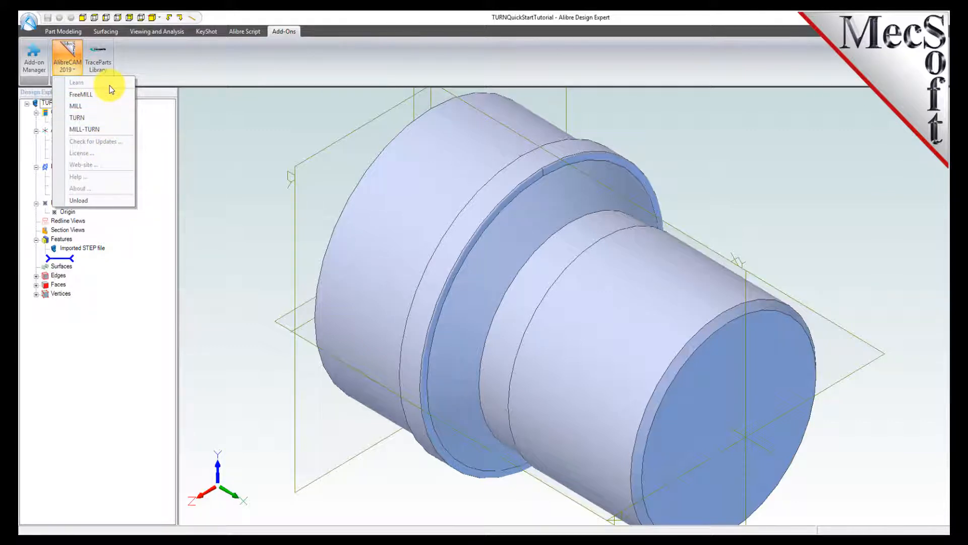
pyautogui.click(99, 117)
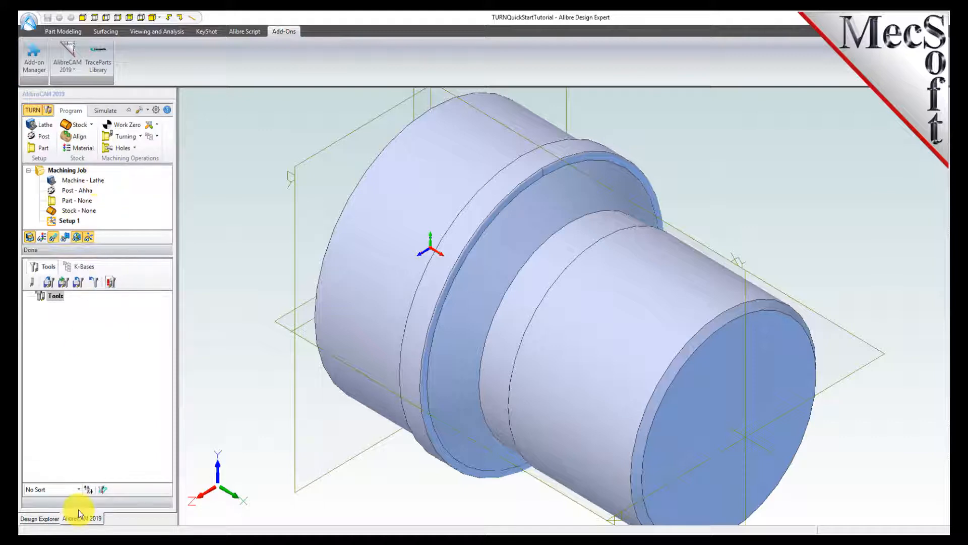
pyautogui.click(36, 519)
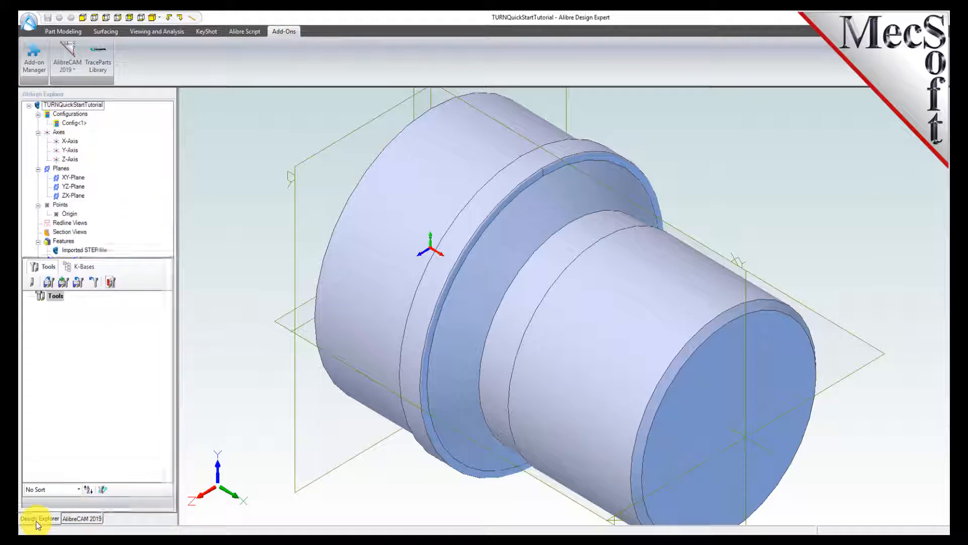
pyautogui.click(73, 519)
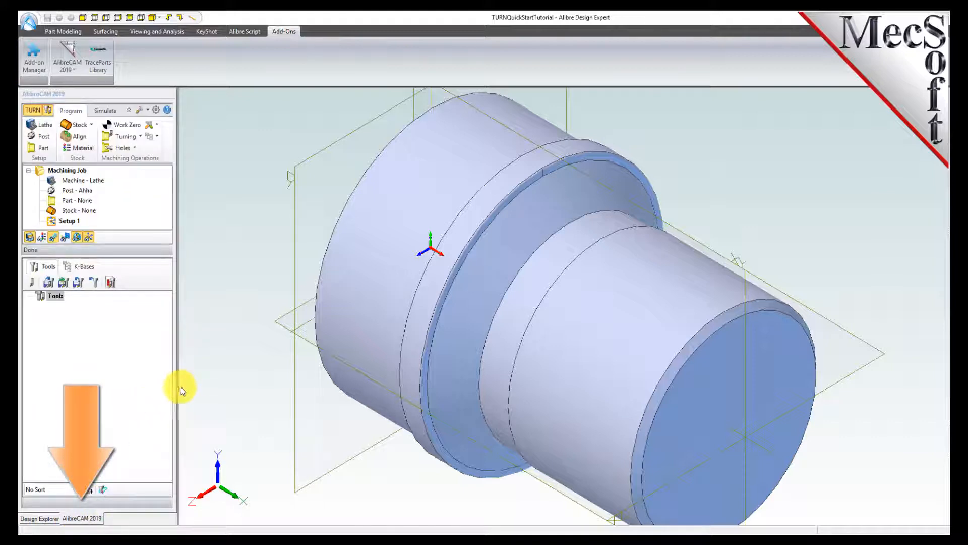
# Step: Widen the AlibreCAM browser enough to fit the simulation tools and enlarge the machining job area above the tool list
pyautogui.moveTo(177, 384); pyautogui.dragTo(227, 384)
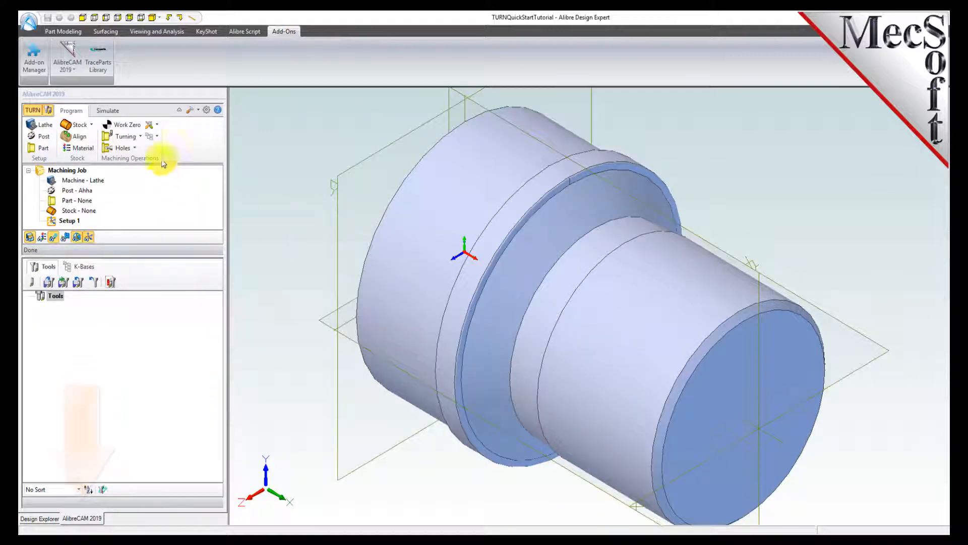
pyautogui.click(110, 110)
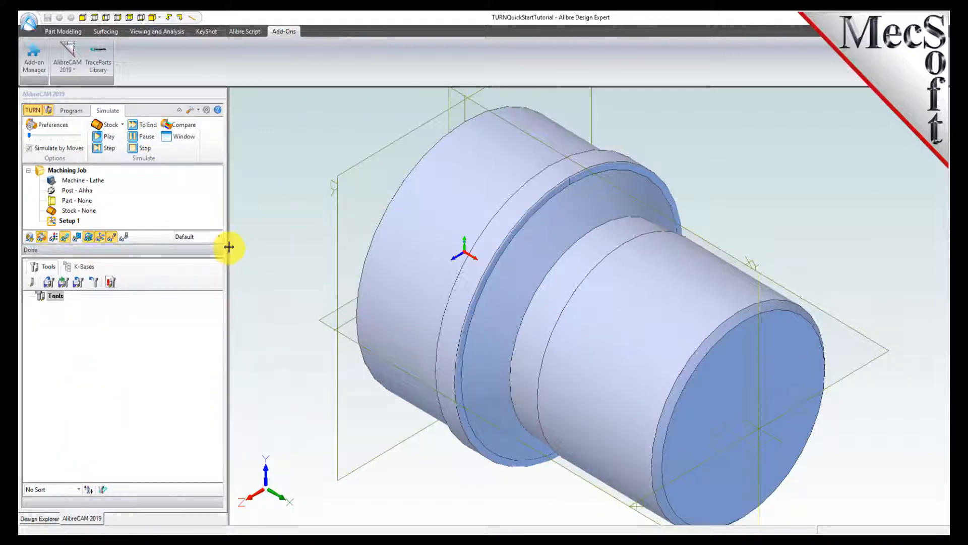
pyautogui.moveTo(229, 247); pyautogui.dragTo(207, 248)
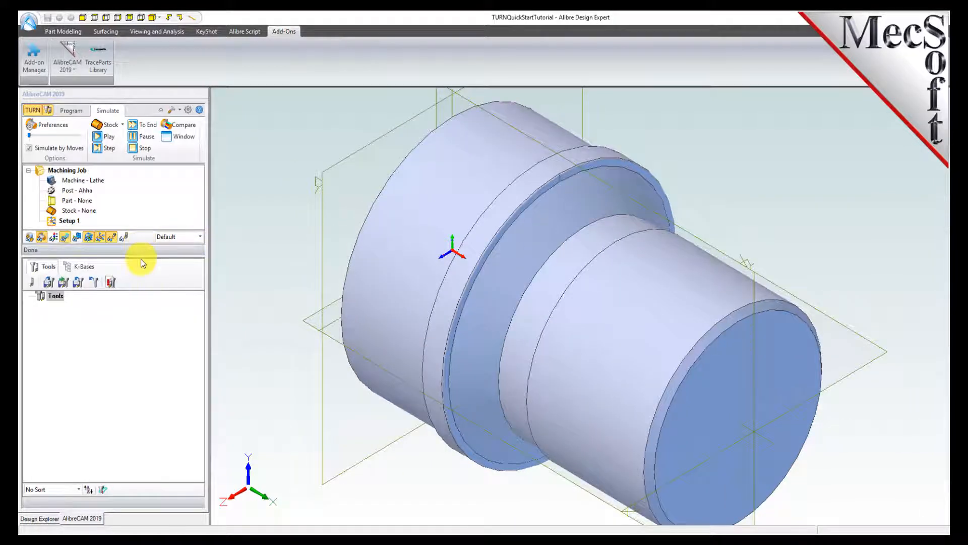
pyautogui.moveTo(142, 256); pyautogui.dragTo(143, 361)
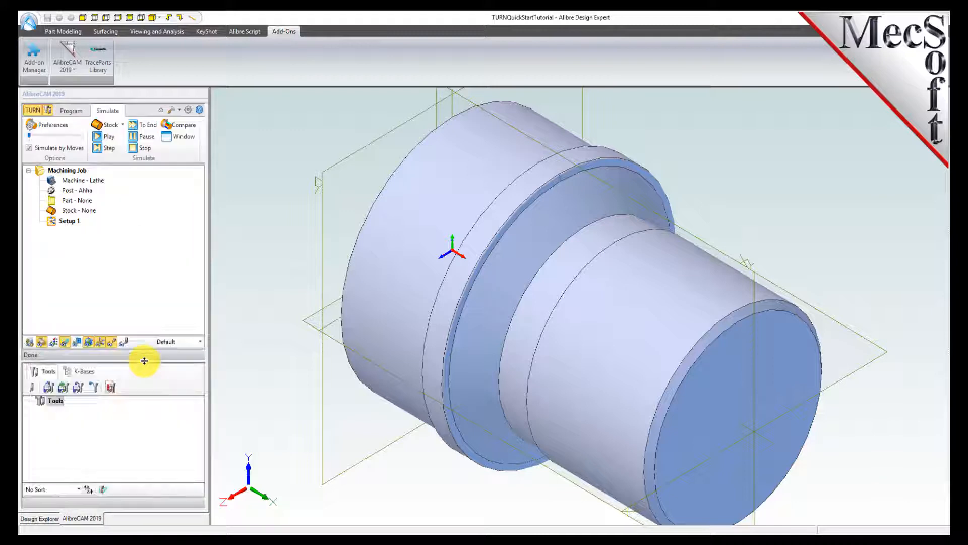
# Step: Set the maximum RPM to 10000 in the lathe's turning machine setup and select the machine entry in the machining job
pyautogui.click(71, 111)
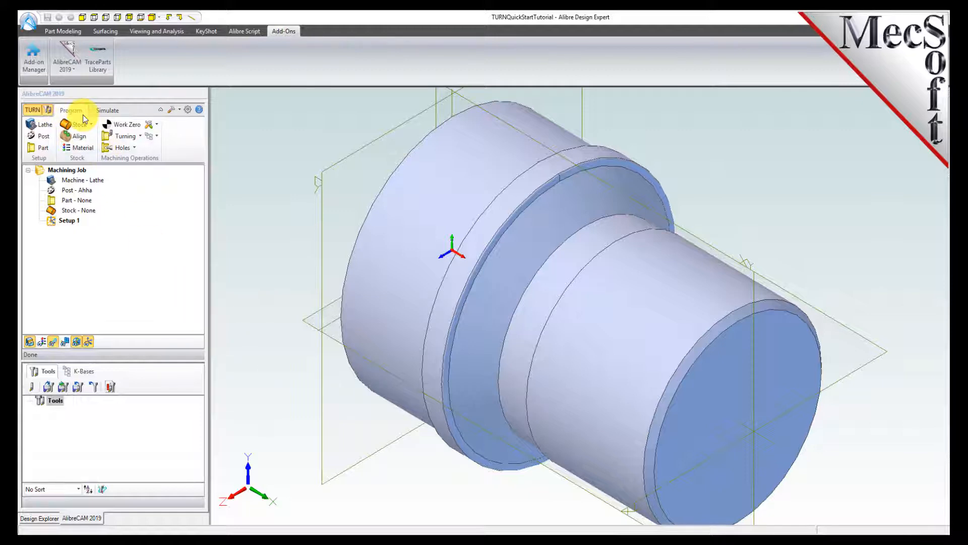
pyautogui.click(44, 127)
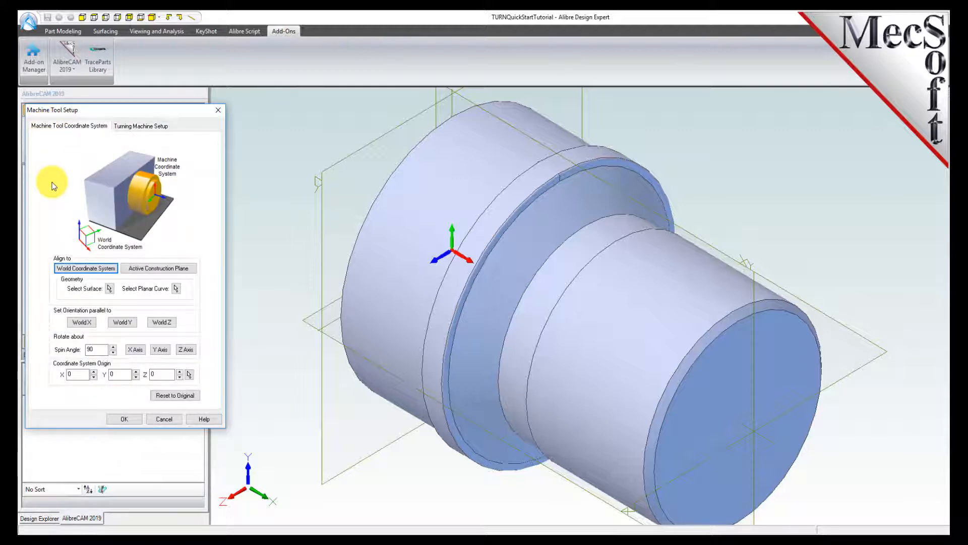
pyautogui.click(141, 126)
pyautogui.doubleClick(100, 155)
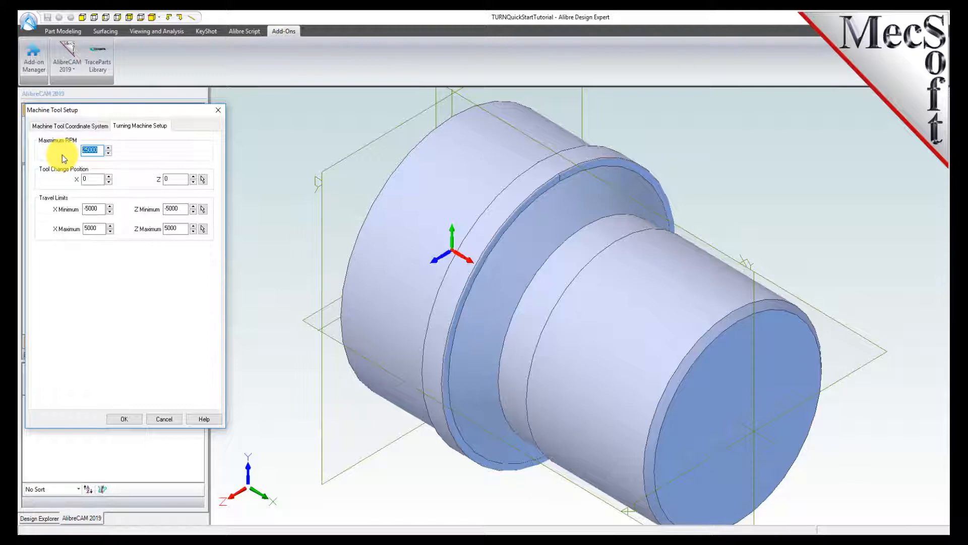
pyautogui.write('10000')
pyautogui.click(124, 418)
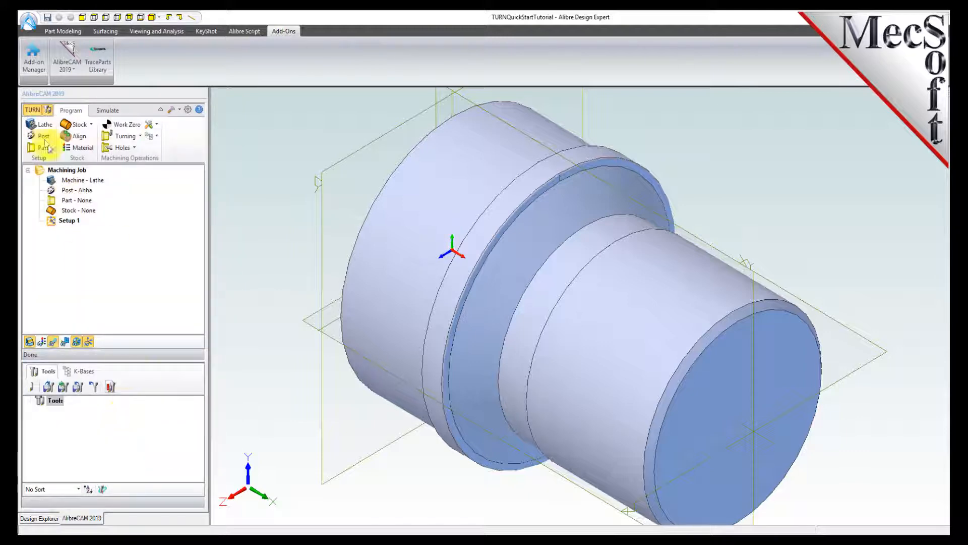
pyautogui.click(64, 181)
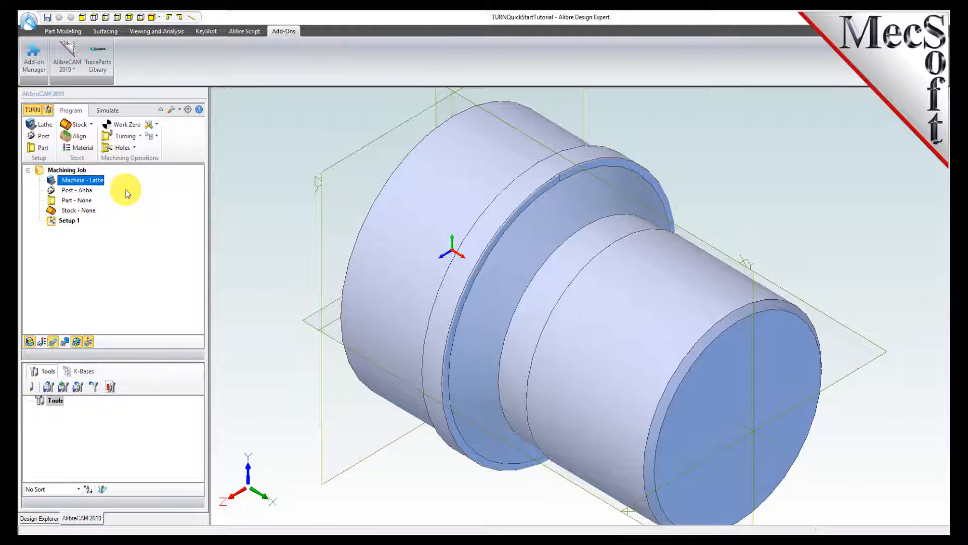
# Step: Set the post-processor to Fanuc with the posted file extension .nc, and select the post entry in the machining job
pyautogui.click(44, 141)
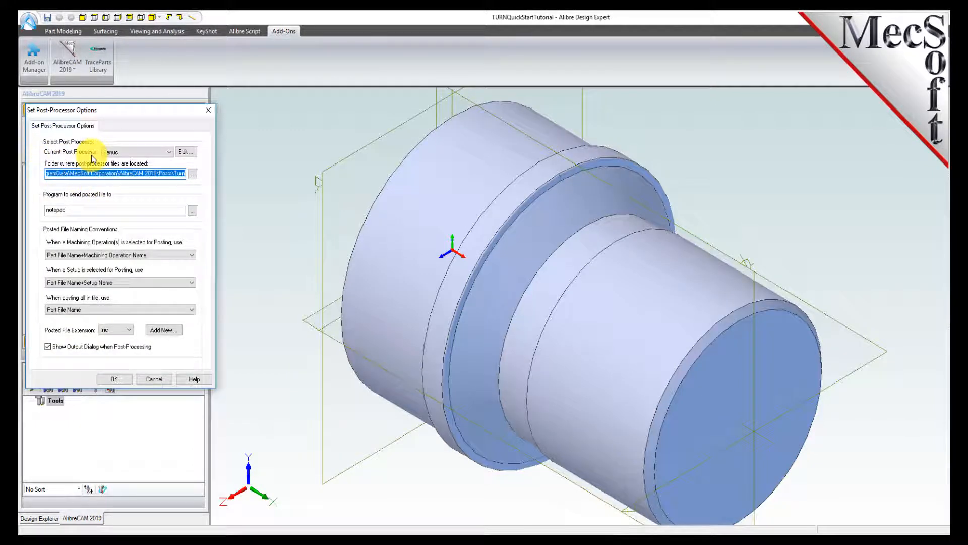
pyautogui.click(169, 153)
pyautogui.scroll(6, 174, 204)
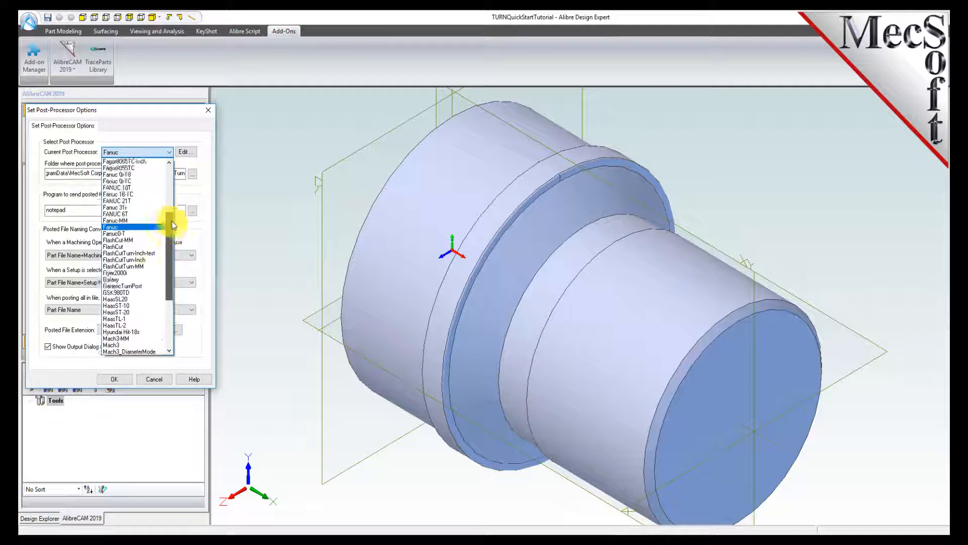
pyautogui.moveTo(175, 202); pyautogui.dragTo(175, 211)
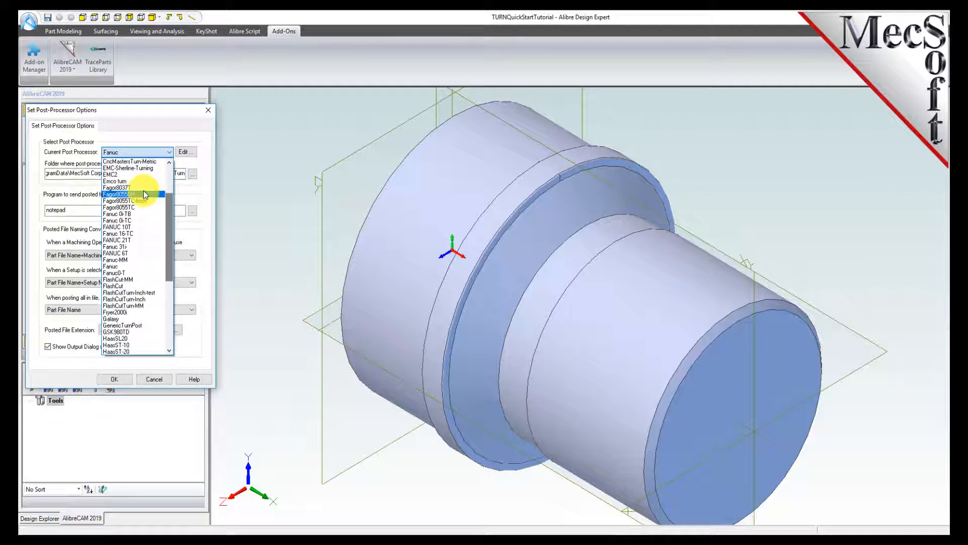
pyautogui.click(115, 267)
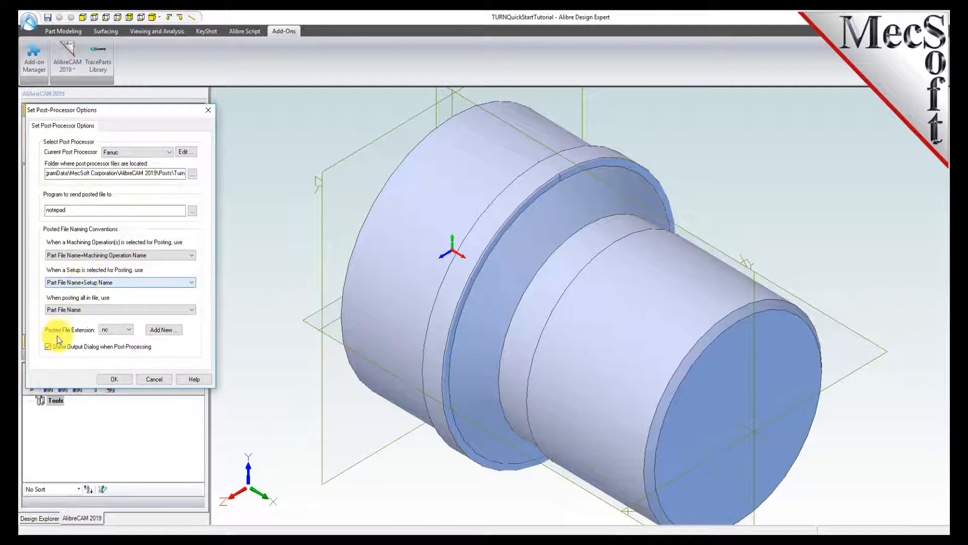
pyautogui.click(125, 331)
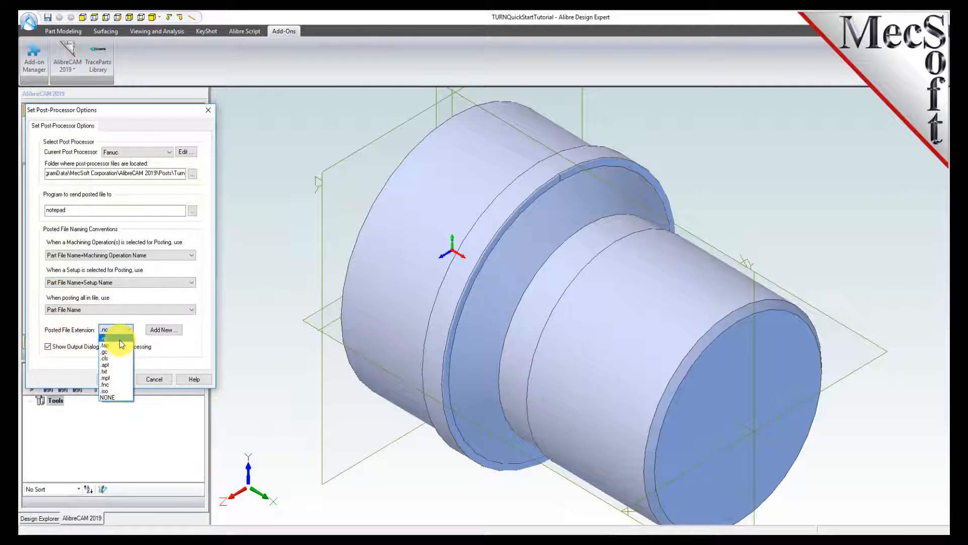
pyautogui.click(121, 339)
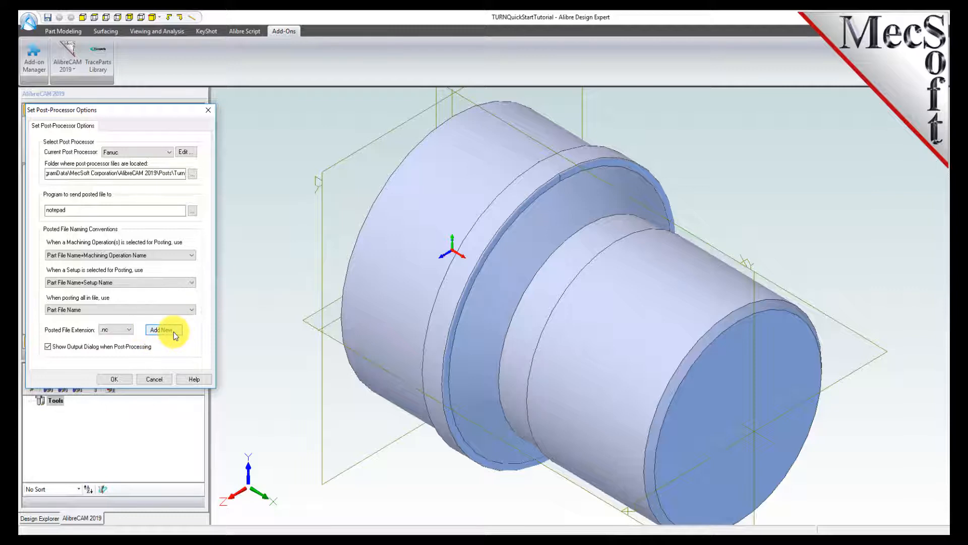
pyautogui.click(119, 379)
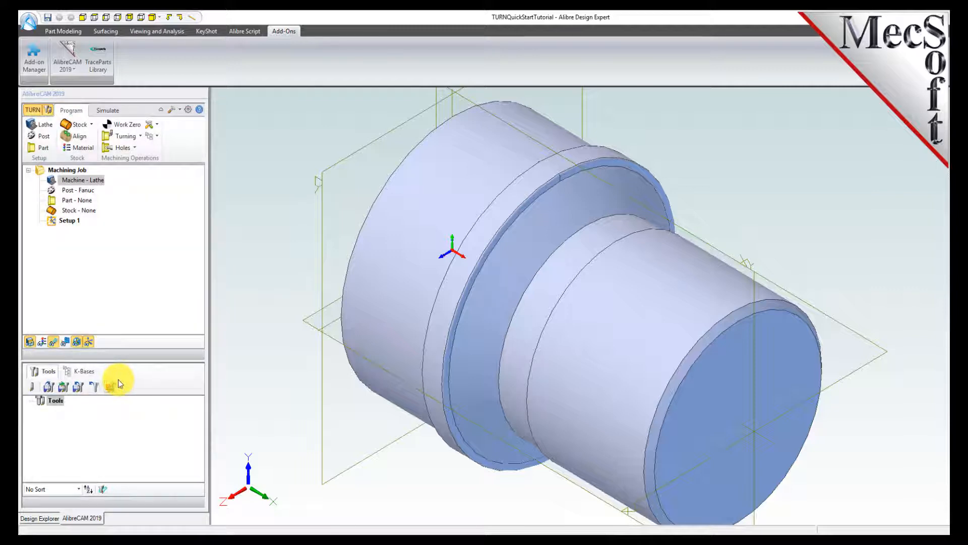
pyautogui.click(50, 190)
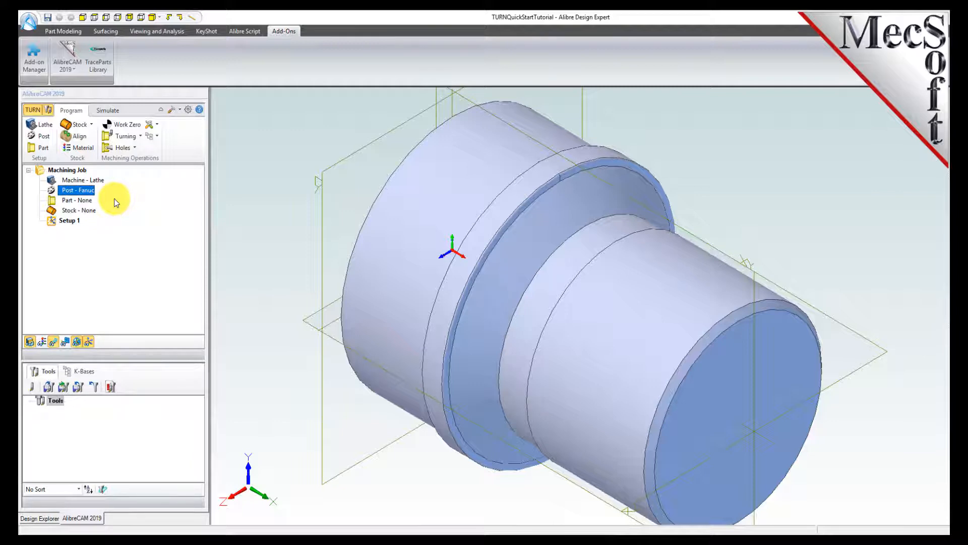
# Step: Define the turning part geometry from all surfaces of the model, save it and inspect the resulting part profile
pyautogui.click(41, 147)
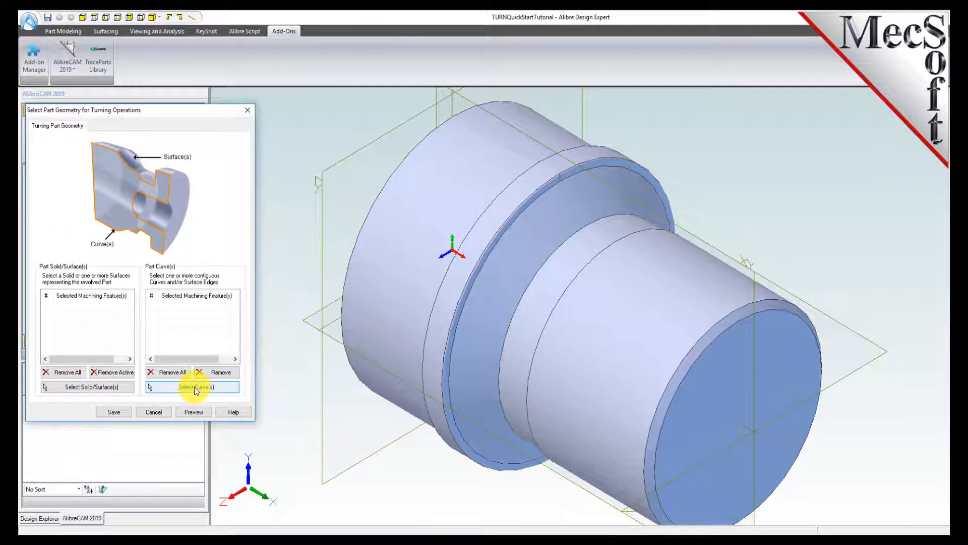
pyautogui.click(118, 387)
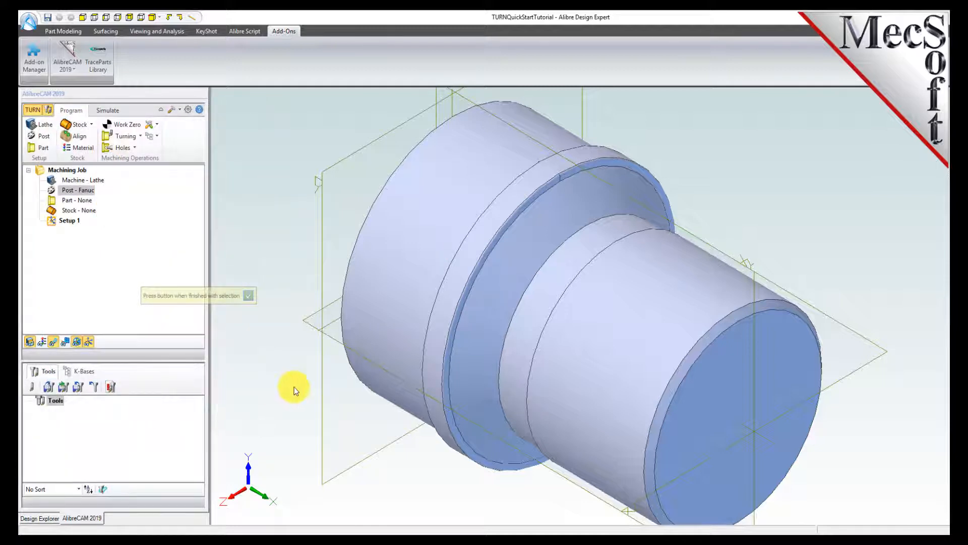
pyautogui.hotkey('ctrl', 'a')
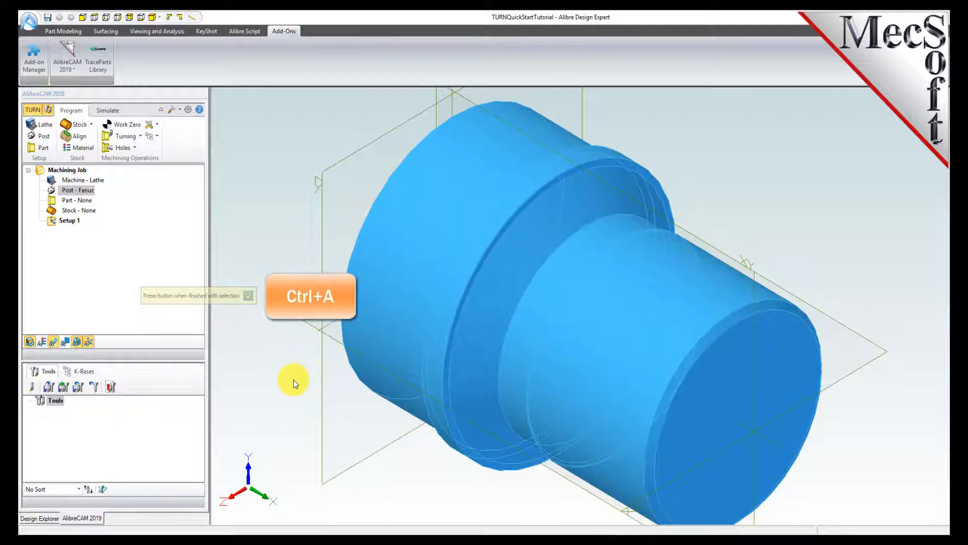
pyautogui.click(249, 297)
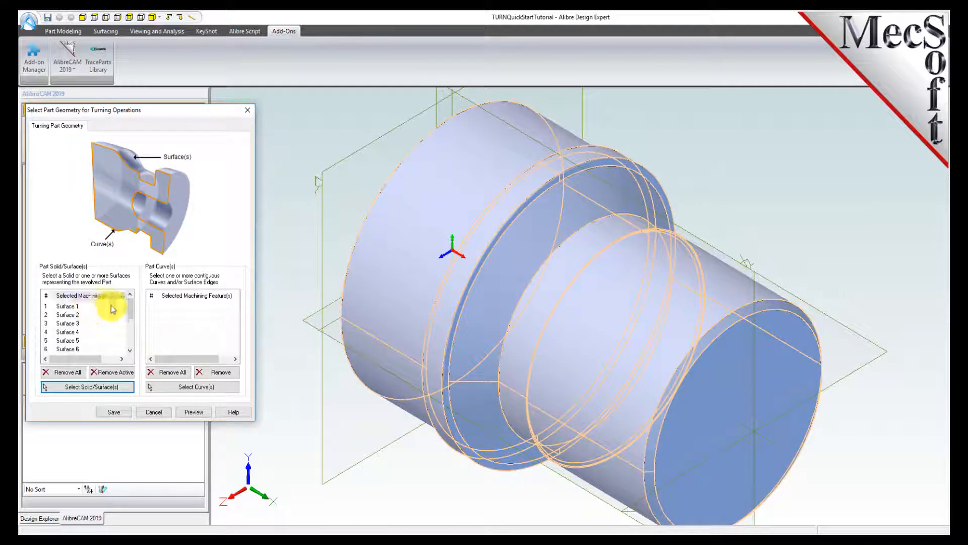
pyautogui.moveTo(129, 308)
pyautogui.mouseDown()
pyautogui.moveTo(129, 341)
pyautogui.moveTo(130, 313)
pyautogui.mouseUp()
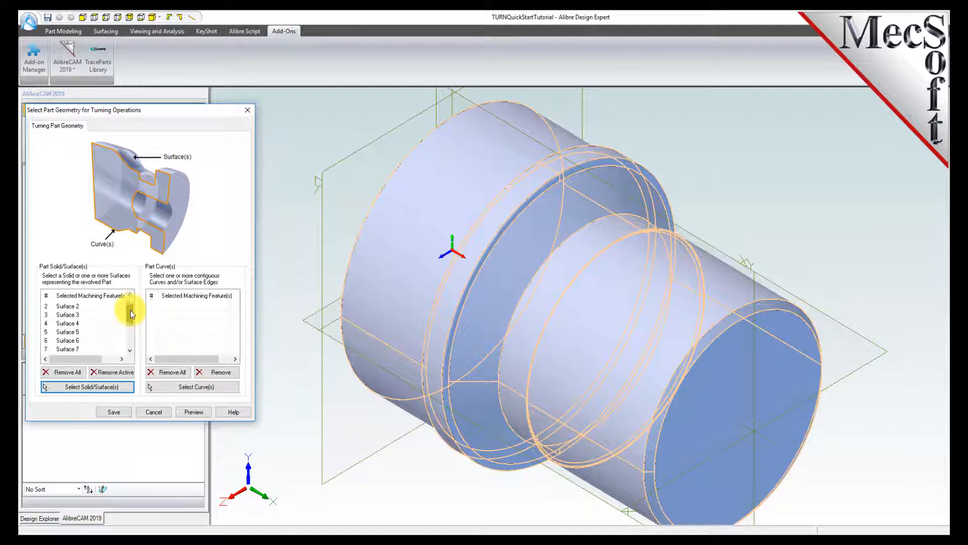
pyautogui.click(117, 416)
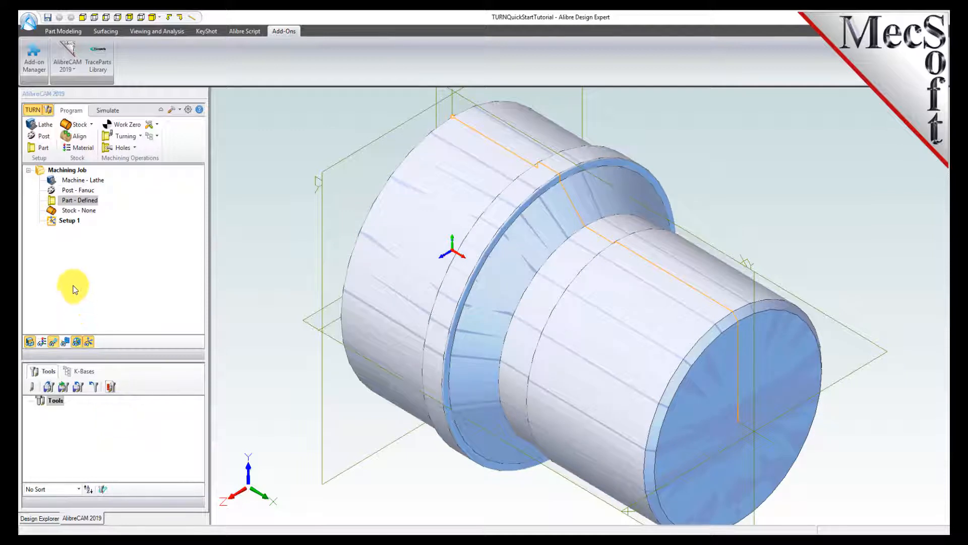
pyautogui.click(51, 200)
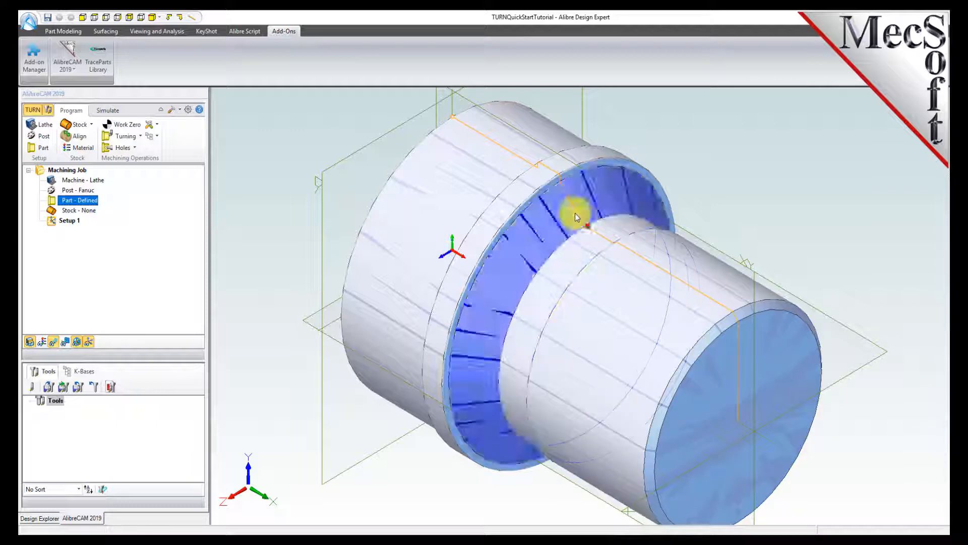
pyautogui.click(452, 115)
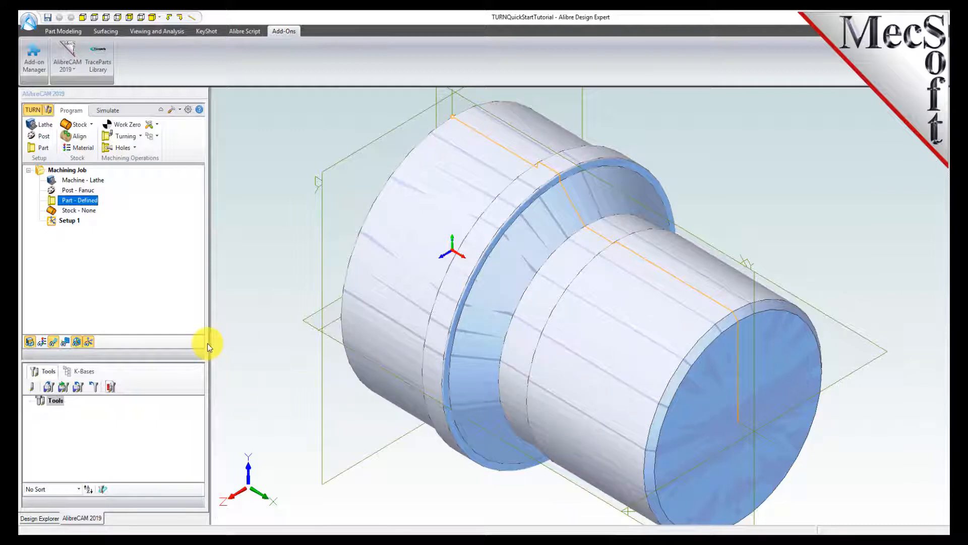
# Step: Create a cylinder stock with an outer radius of 1.5 and length of 3.25, and select the stock entry in the machining job
pyautogui.click(90, 125)
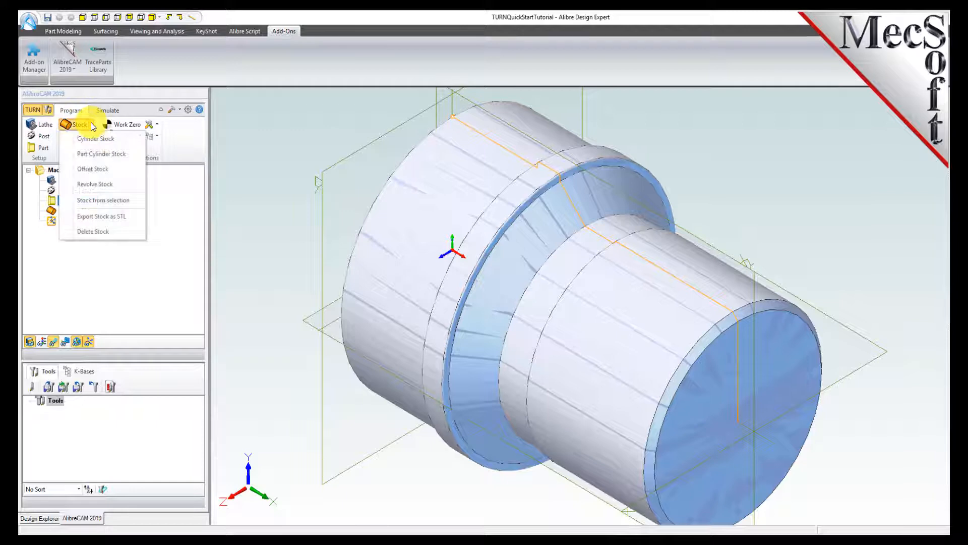
pyautogui.click(131, 143)
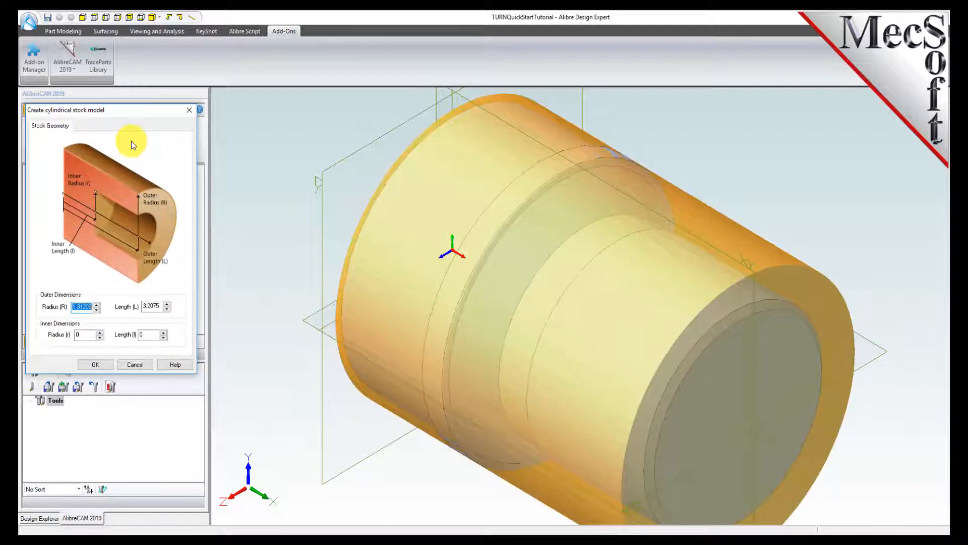
pyautogui.scroll(-3, 557, 328)
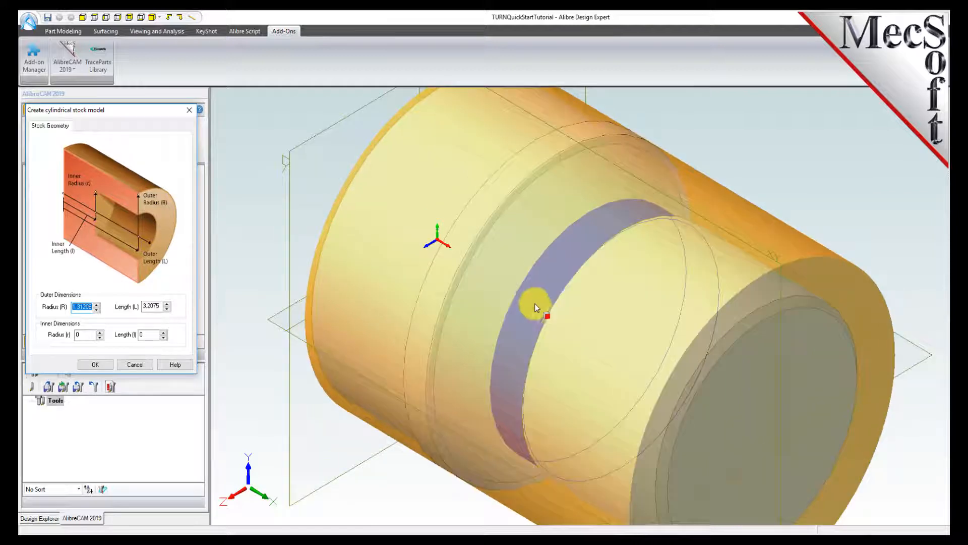
pyautogui.scroll(-1, 521, 305)
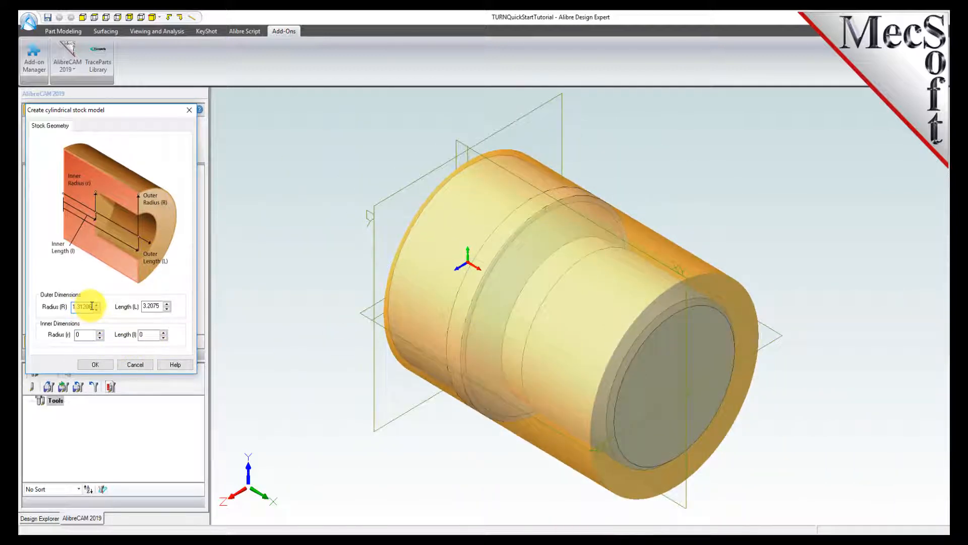
pyautogui.write('1')
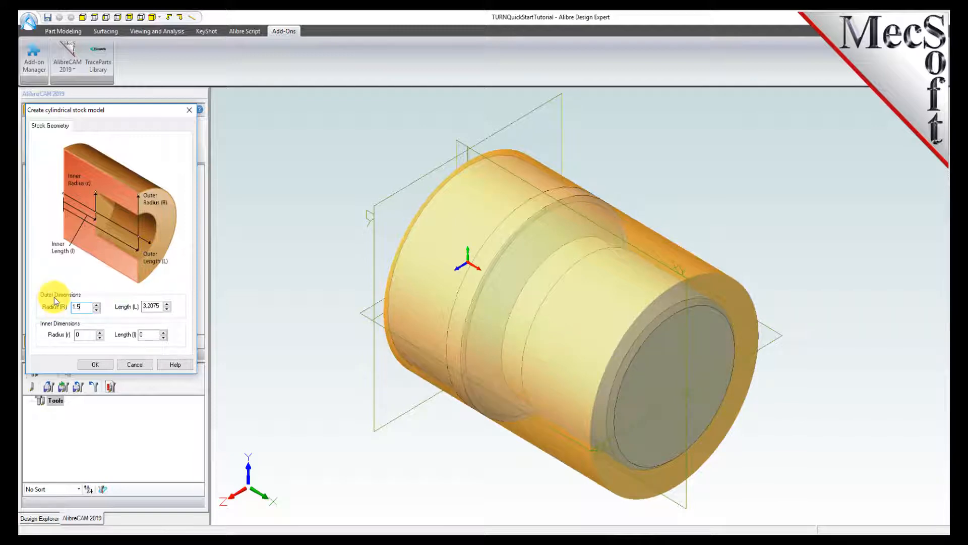
pyautogui.write('.5')
pyautogui.doubleClick(152, 306)
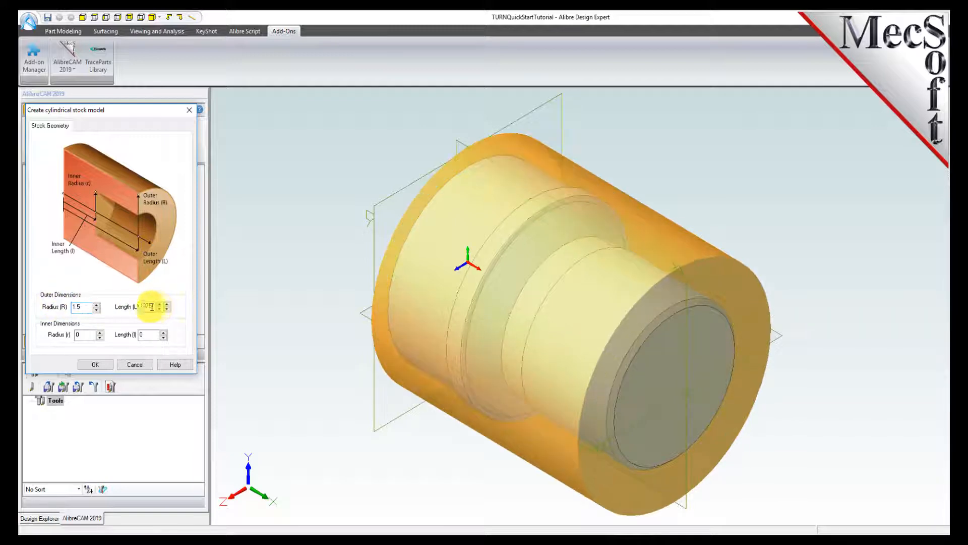
pyautogui.write('3.25')
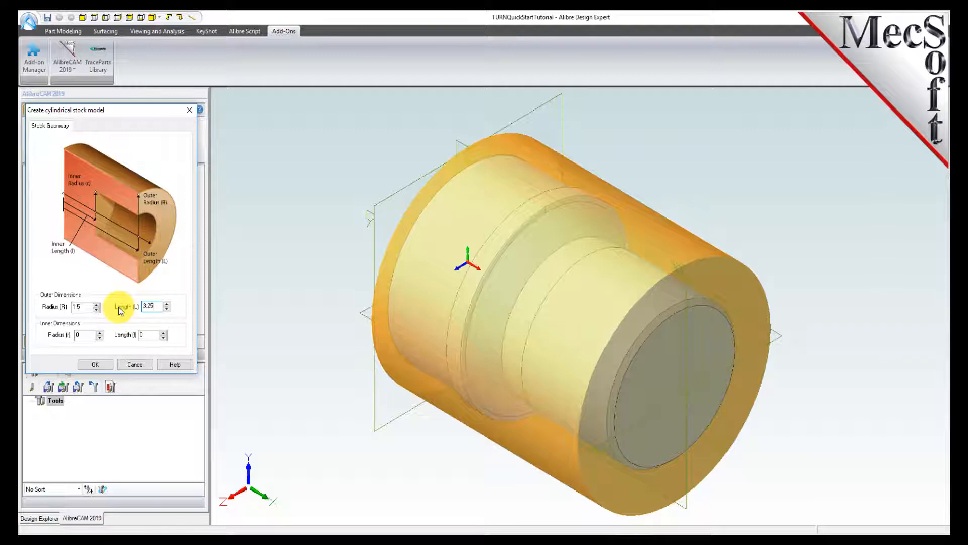
pyautogui.click(90, 364)
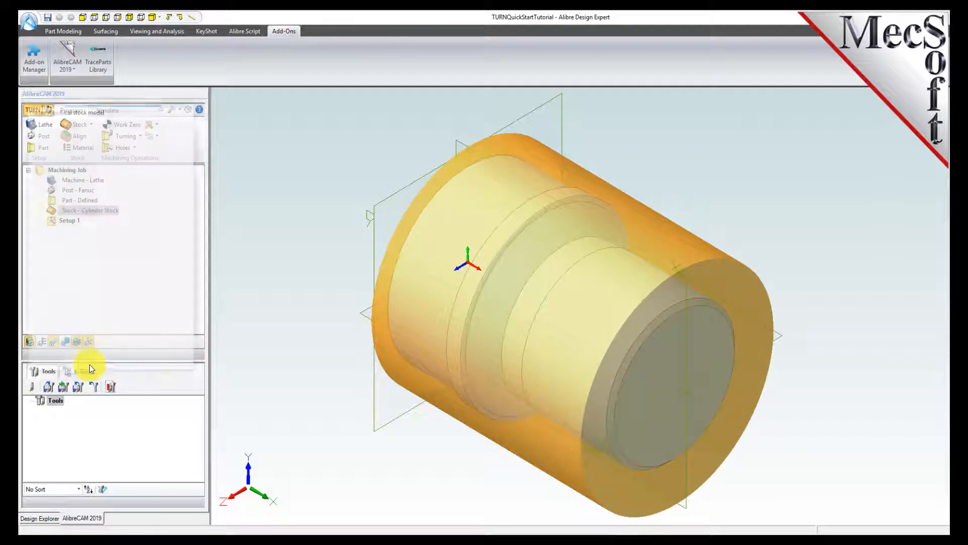
pyautogui.click(50, 210)
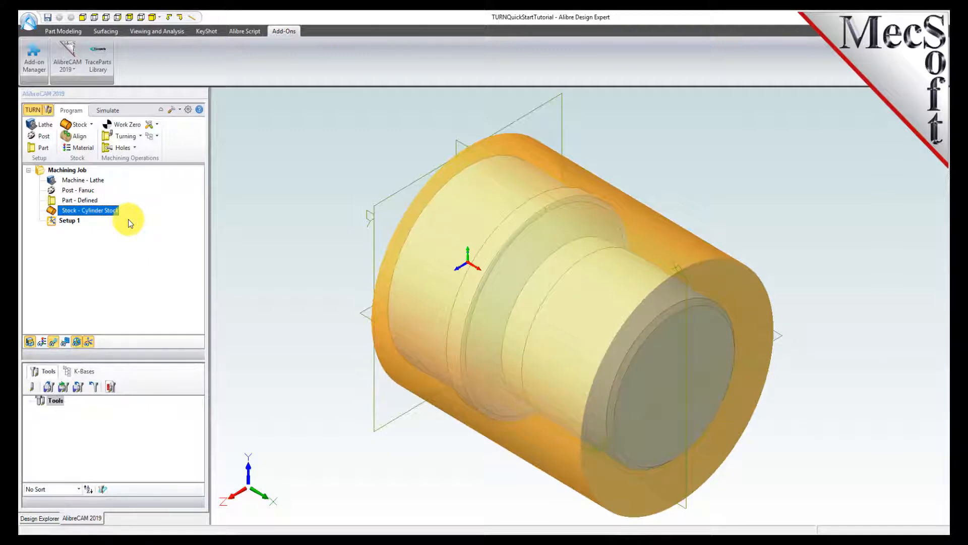
# Step: Toggle the stock visibility to compare the stock with the part, and inspect it from a slightly different angle
pyautogui.click(29, 343)
pyautogui.click(29, 343)
pyautogui.click(29, 343)
pyautogui.click(30, 343)
pyautogui.moveTo(405, 429)
pyautogui.mouseDown(button='middle')
pyautogui.moveTo(406, 402)
pyautogui.moveTo(419, 434)
pyautogui.moveTo(415, 428)
pyautogui.mouseUp(button='middle')
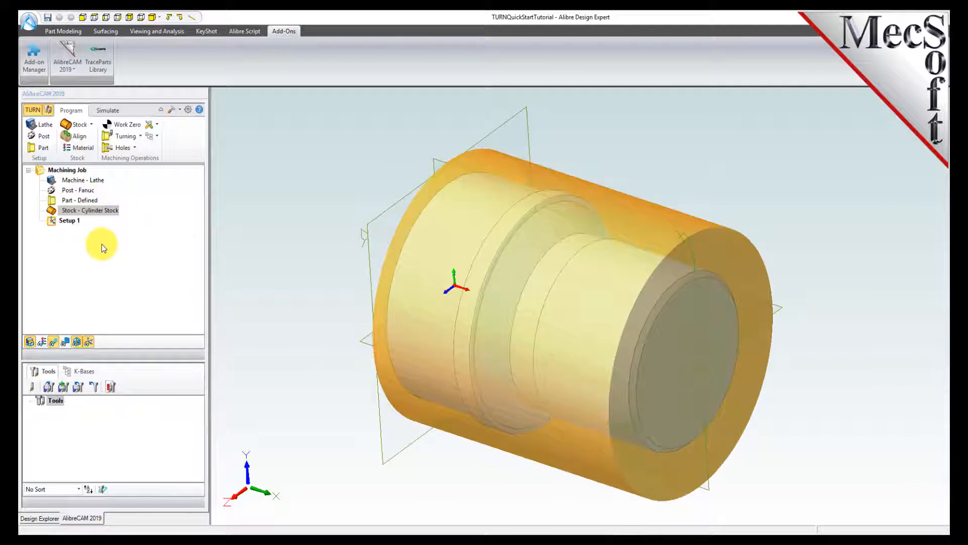
# Step: Align the stock about the part with the Z alignment set to Right
pyautogui.click(79, 137)
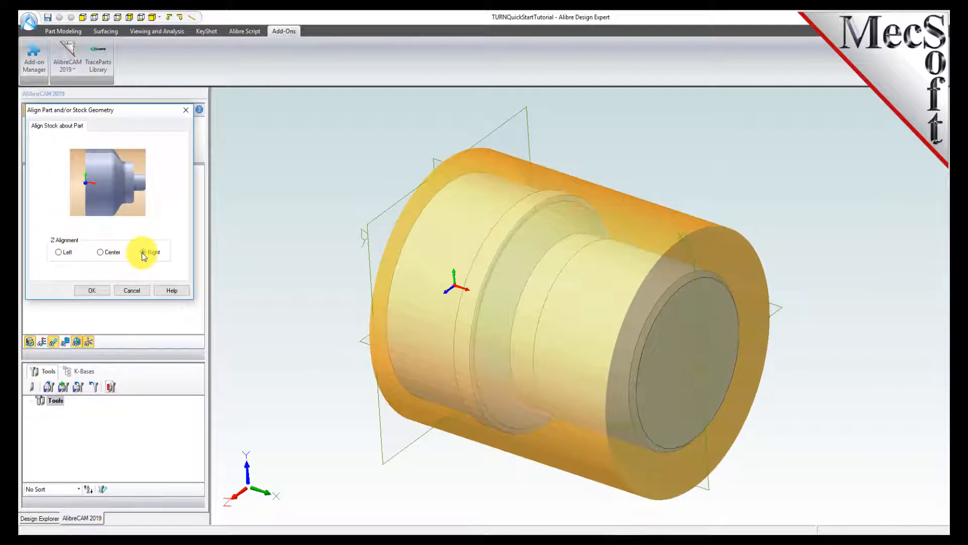
pyautogui.click(92, 293)
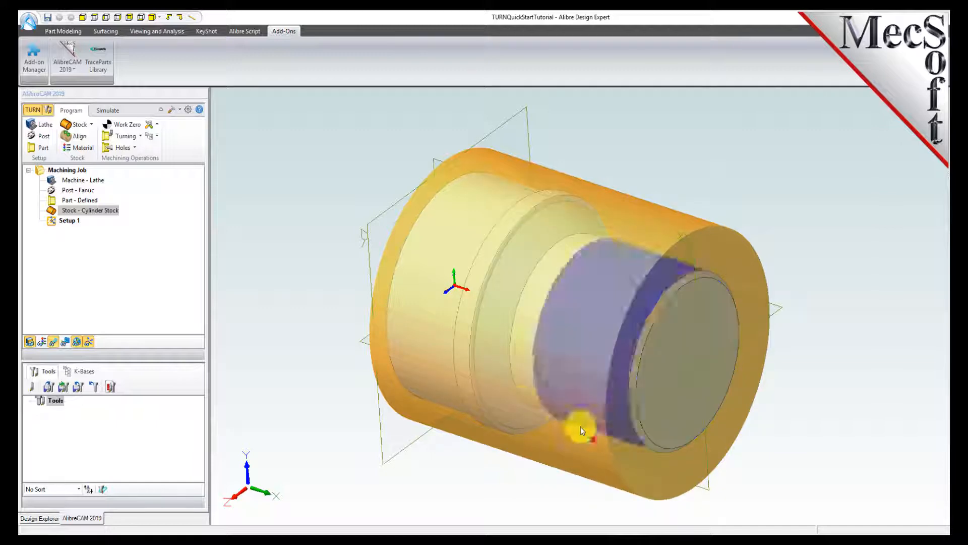
pyautogui.moveTo(313, 386)
pyautogui.mouseDown(button='middle')
pyautogui.moveTo(322, 380)
pyautogui.moveTo(304, 383)
pyautogui.moveTo(313, 392)
pyautogui.mouseUp(button='middle')
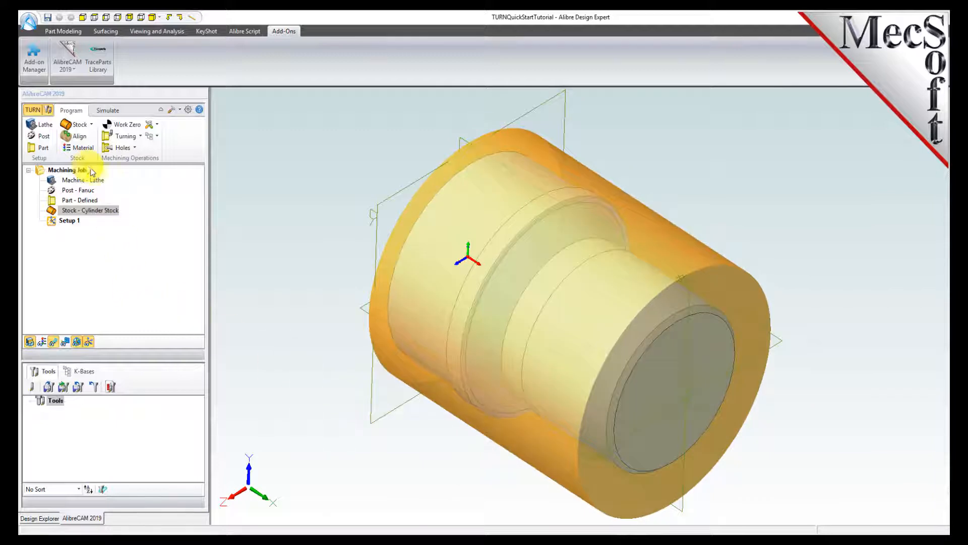
# Step: Assign ALUMINUM - 6061 as the stock material from the FeedsSpeedsDataINCH.xml material file
pyautogui.click(88, 149)
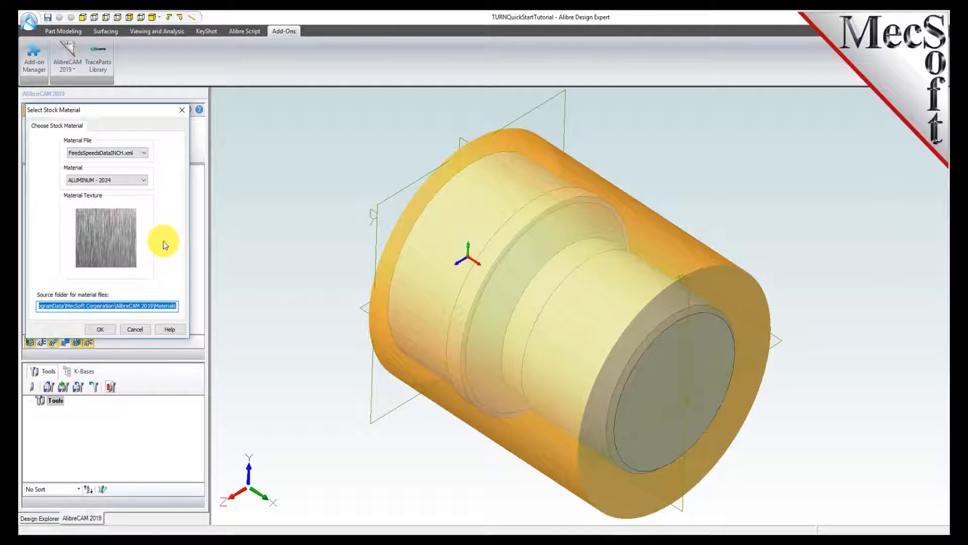
pyautogui.click(143, 180)
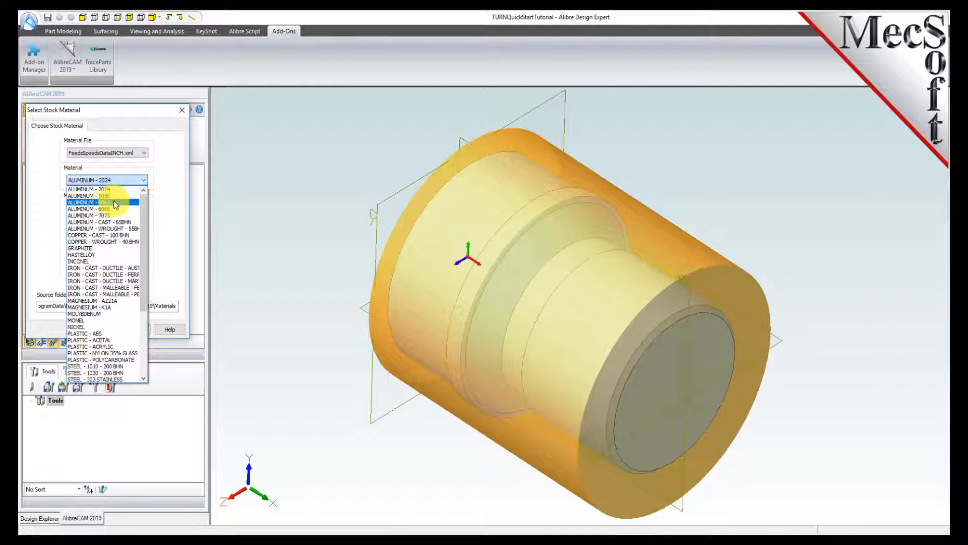
pyautogui.click(114, 202)
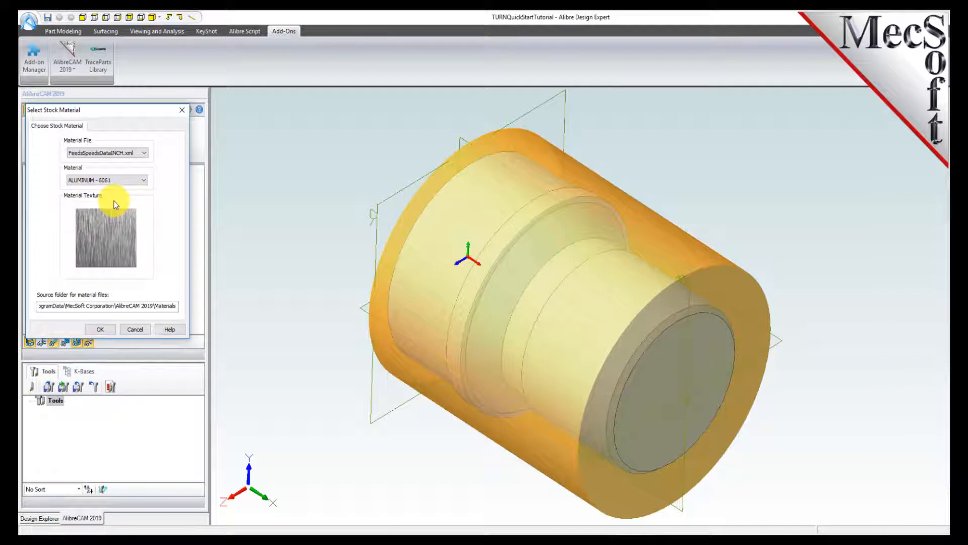
pyautogui.click(100, 329)
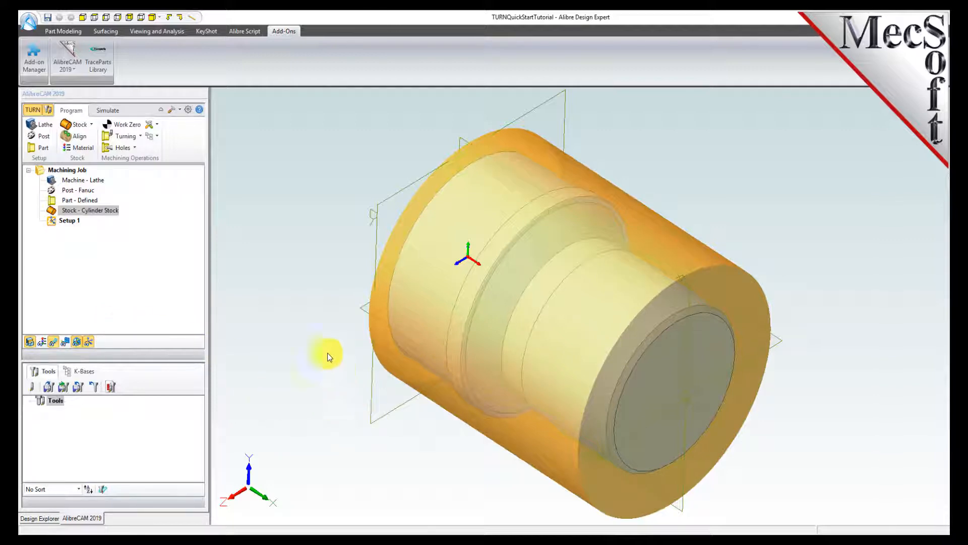
# Step: Preview the stock with its material texture in the simulation window, and close that window
pyautogui.click(104, 109)
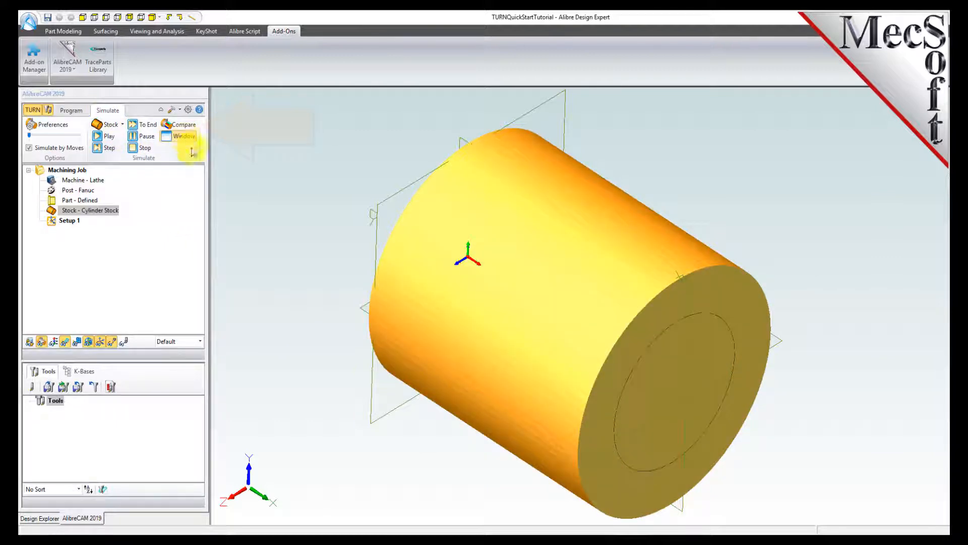
pyautogui.click(185, 136)
pyautogui.scroll(2, 563, 301)
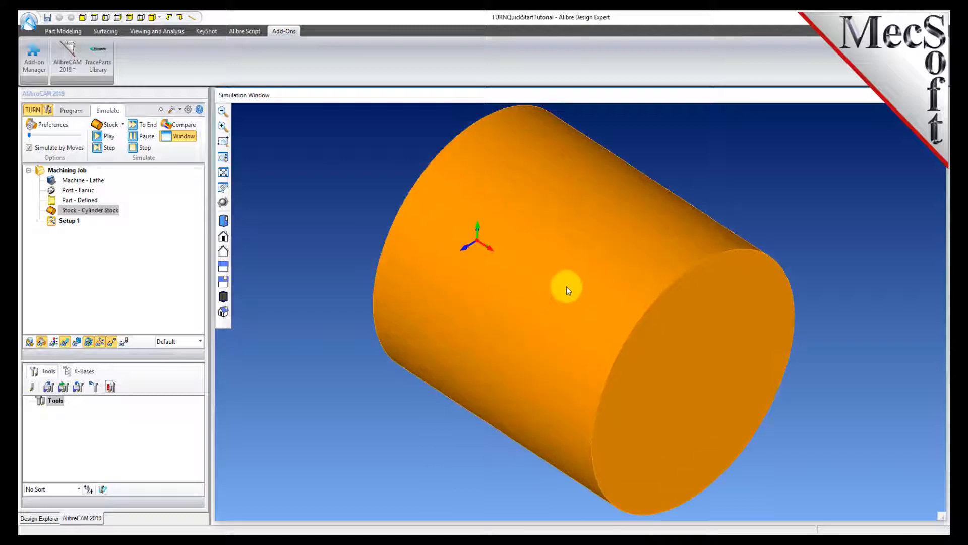
pyautogui.click(54, 343)
pyautogui.click(56, 348)
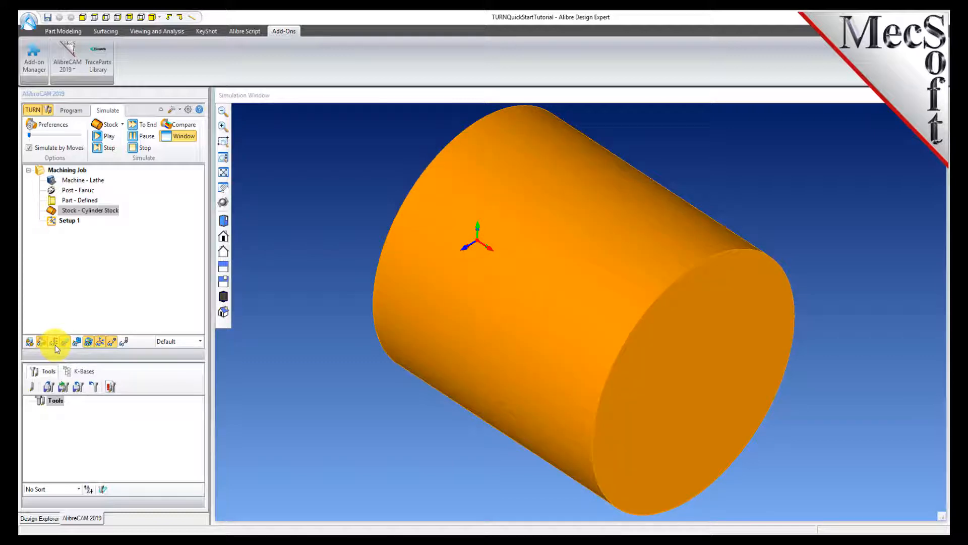
pyautogui.click(56, 348)
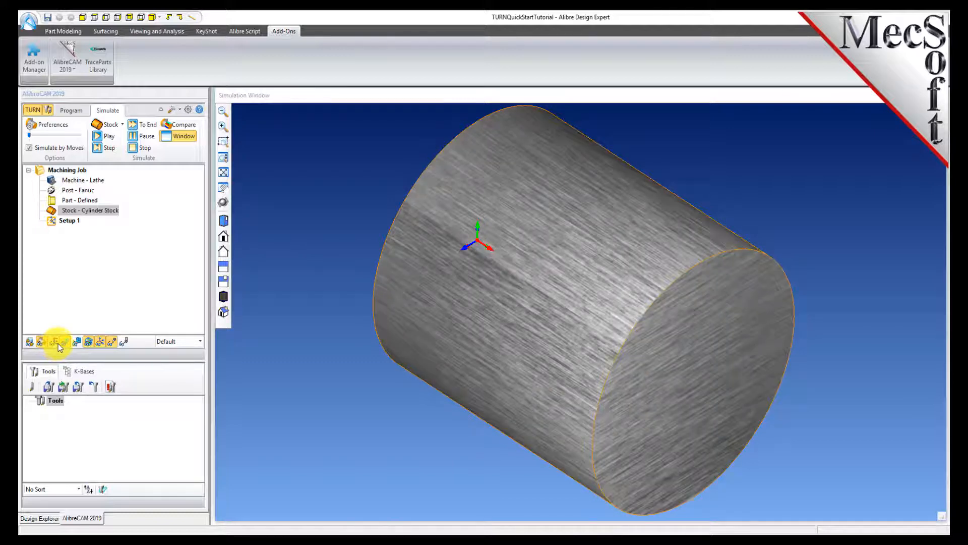
pyautogui.click(184, 137)
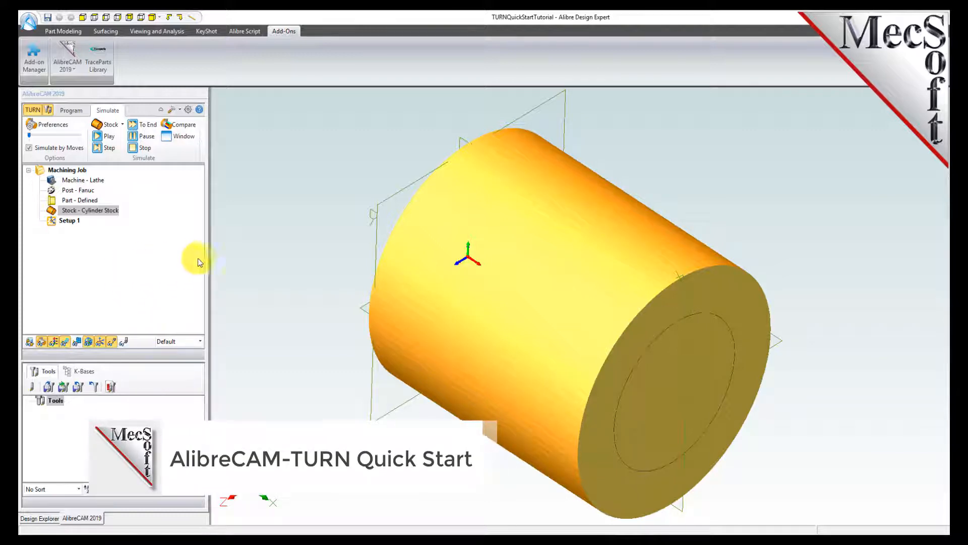
# Step: Select Setup 1 and toggle the coordinate system displays on the model to compare their axis orientations
pyautogui.click(53, 223)
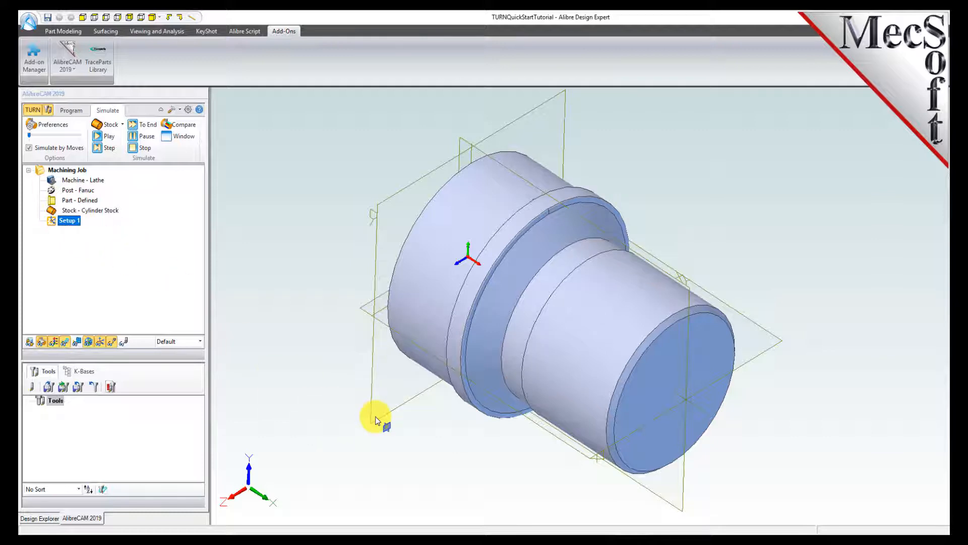
pyautogui.click(670, 365)
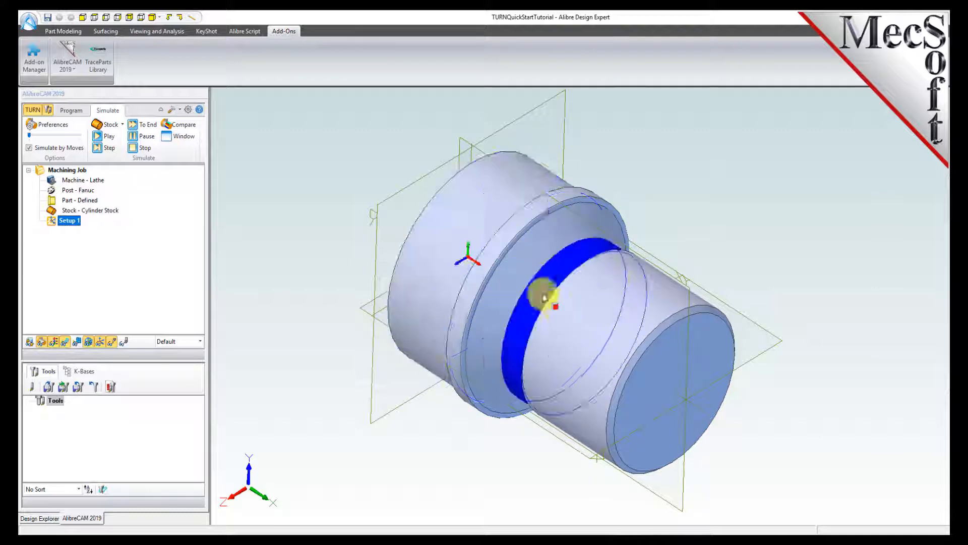
pyautogui.click(469, 253)
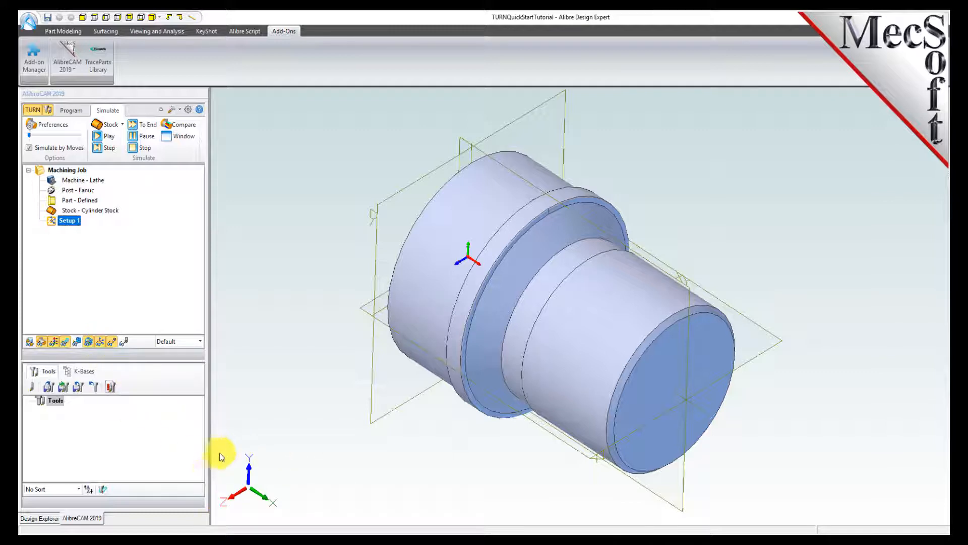
pyautogui.click(101, 341)
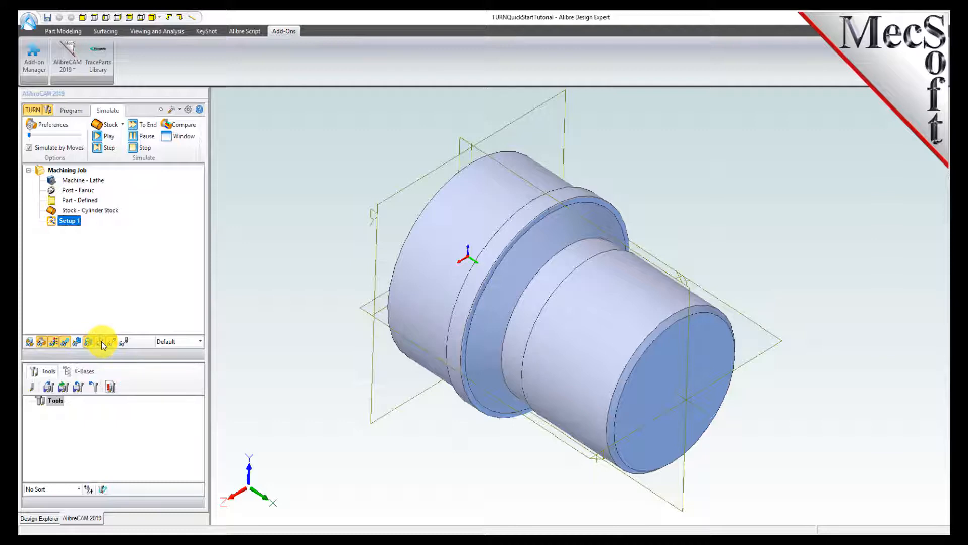
pyautogui.click(91, 342)
pyautogui.click(91, 342)
pyautogui.click(100, 341)
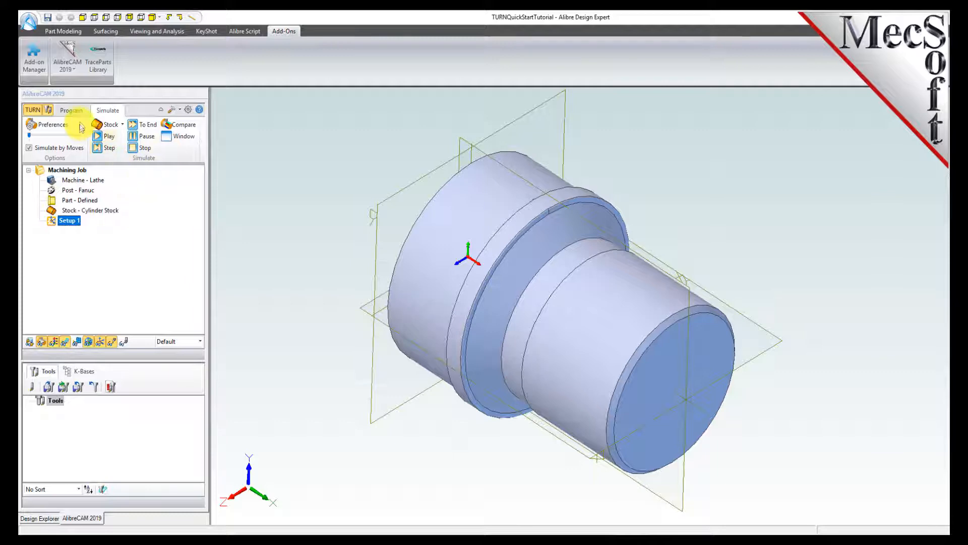
# Step: Set the work zero to the stock box with the Right Most zero face, generate it and select its entry under Setup 1
pyautogui.click(71, 110)
pyautogui.click(705, 363)
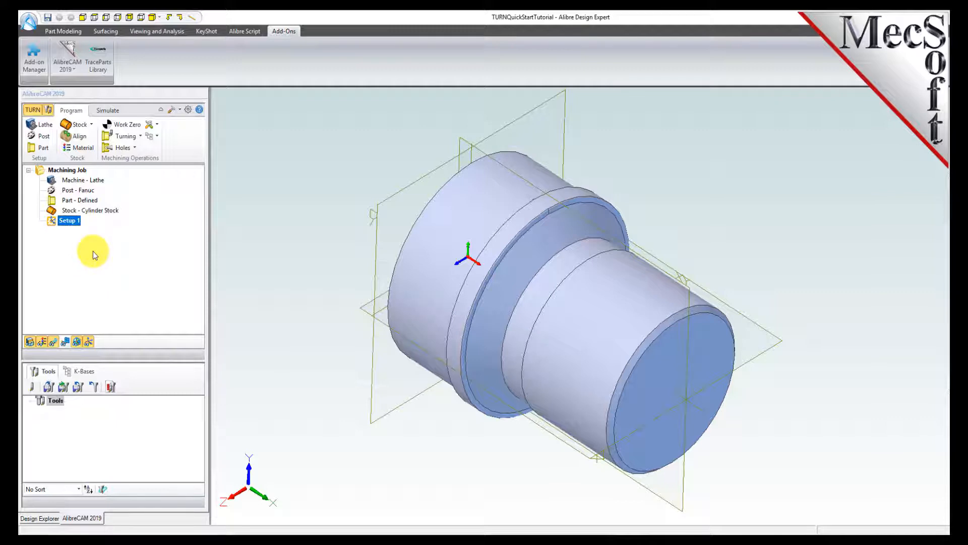
pyautogui.click(129, 127)
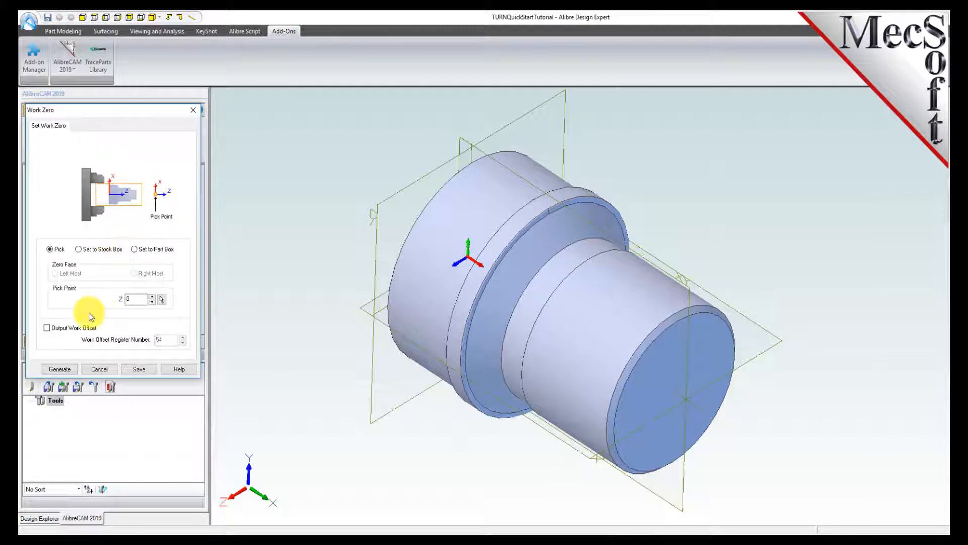
pyautogui.click(79, 249)
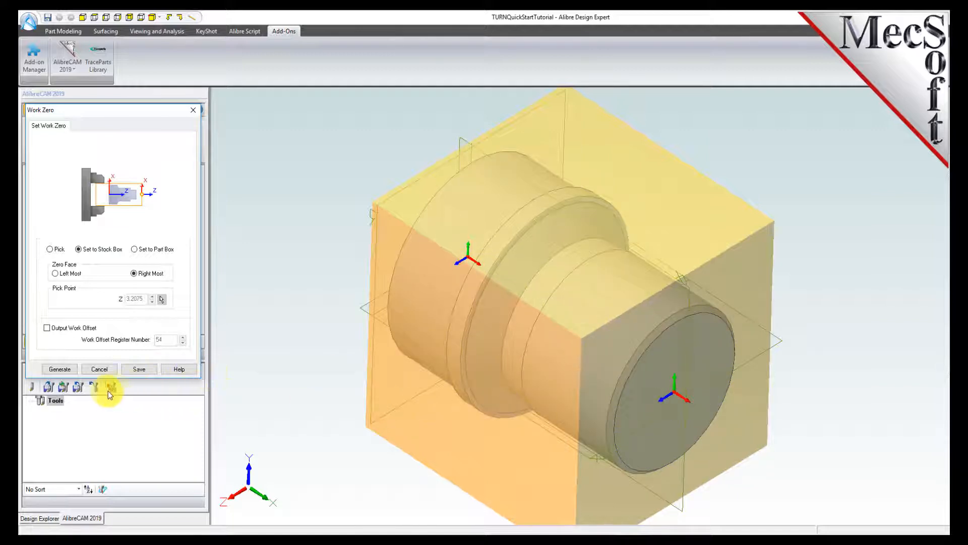
pyautogui.click(59, 369)
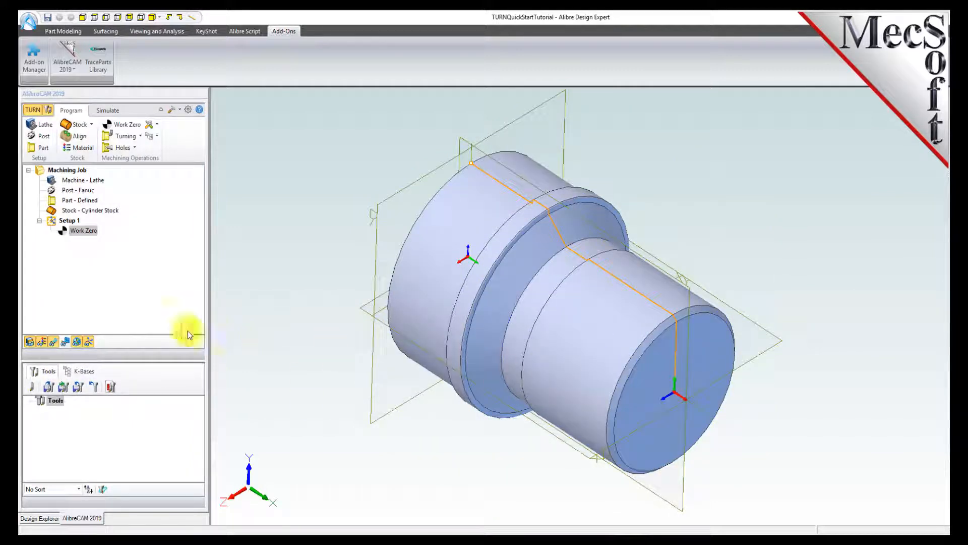
pyautogui.click(62, 231)
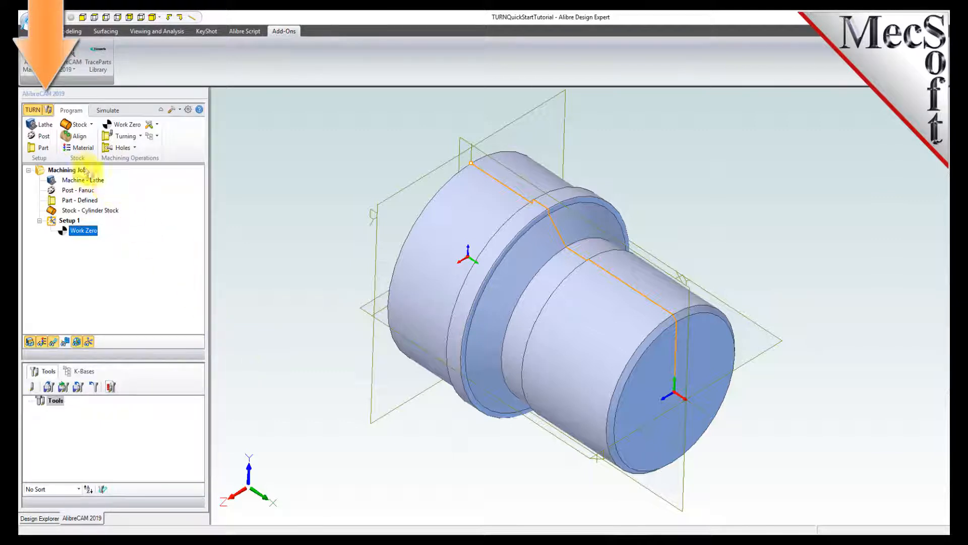
# Step: Hide and restore the machining objects browser that holds the tools and K-Bases
pyautogui.click(49, 114)
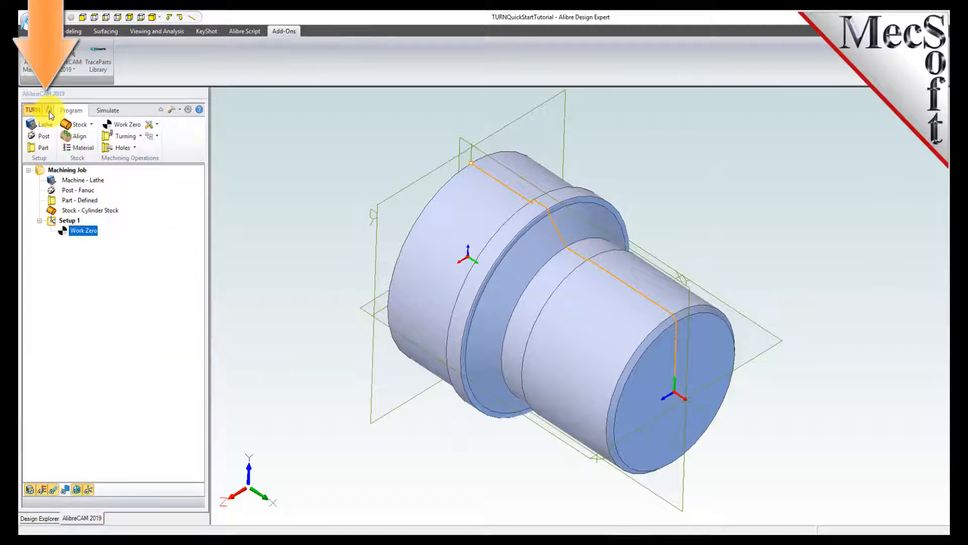
pyautogui.click(50, 114)
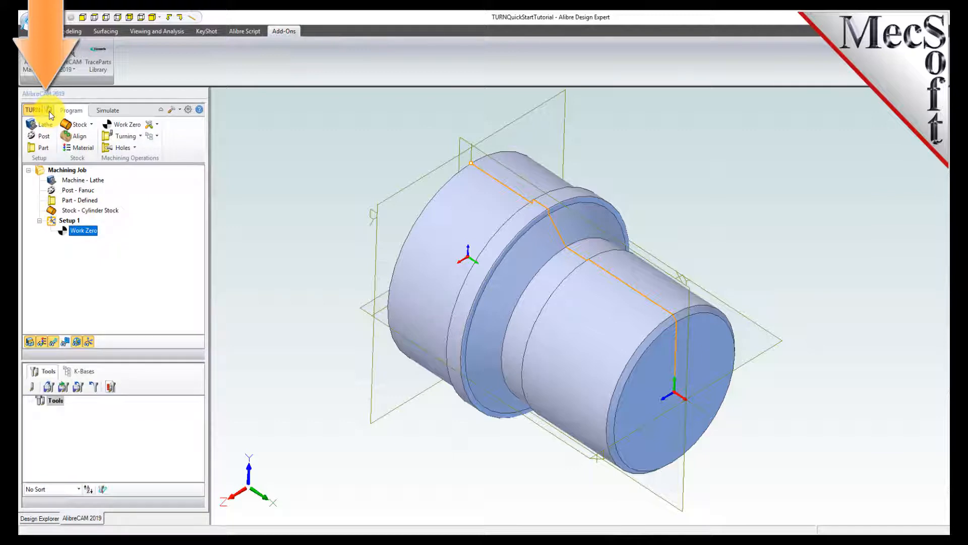
pyautogui.click(49, 114)
pyautogui.click(50, 114)
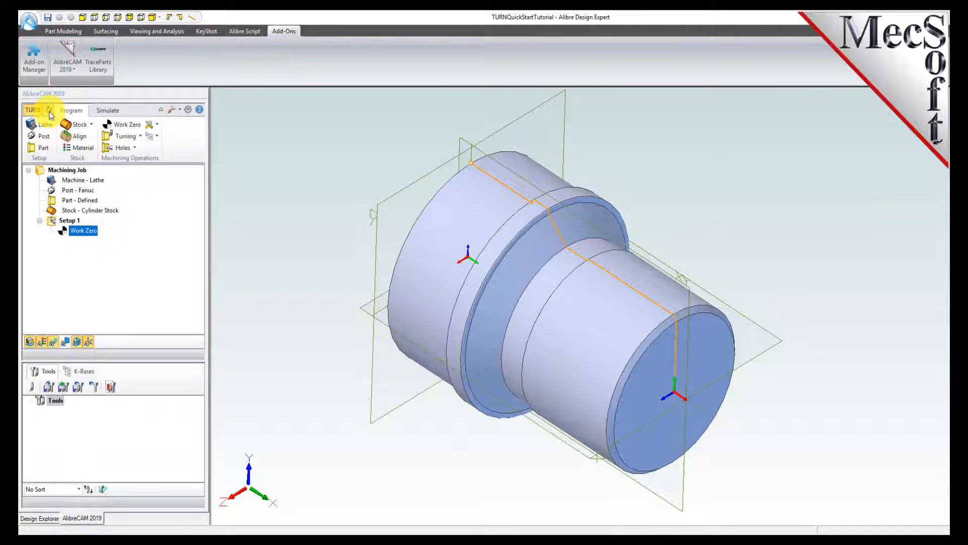
# Step: Start a new diamond insert tool and name it Diamond Insert-OD
pyautogui.click(35, 390)
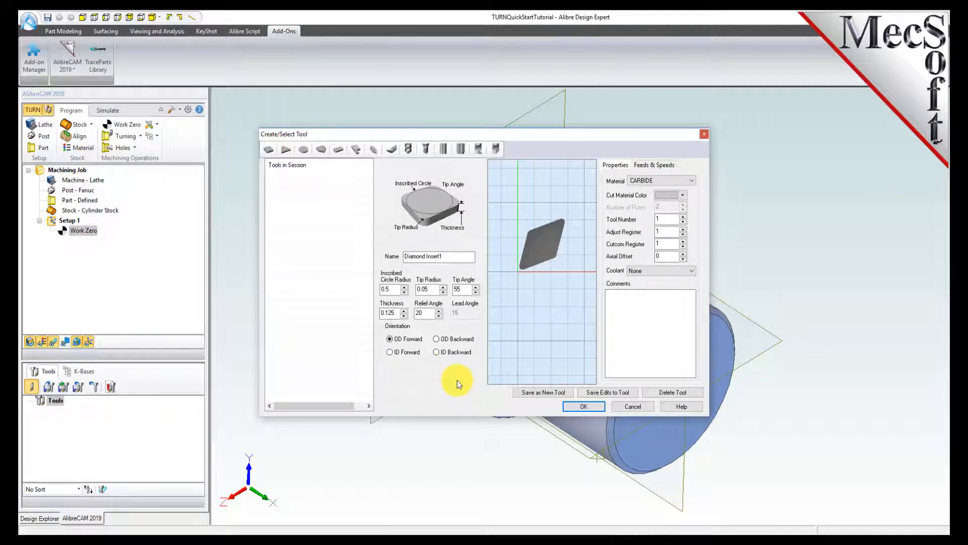
pyautogui.click(448, 255)
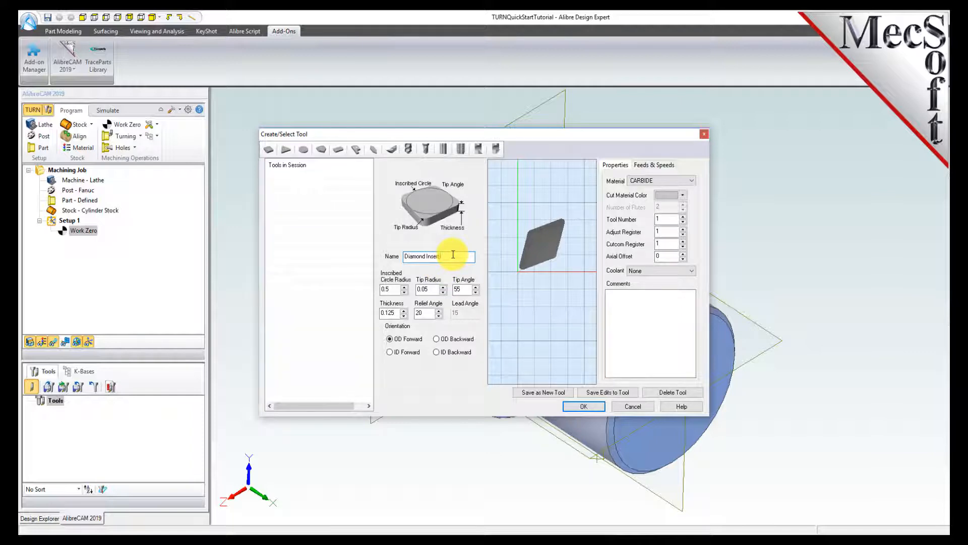
pyautogui.write('D')
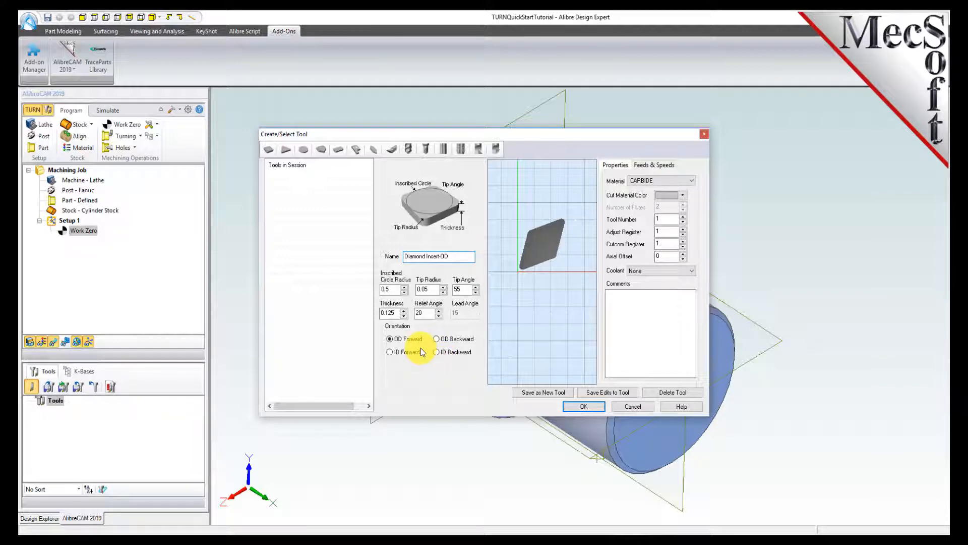
# Step: Define the insert with circle radius 0.5, tip radius 0.02, tip angle 55, relief angle 20 and OD Forward orientation
pyautogui.moveTo(394, 289); pyautogui.dragTo(370, 286)
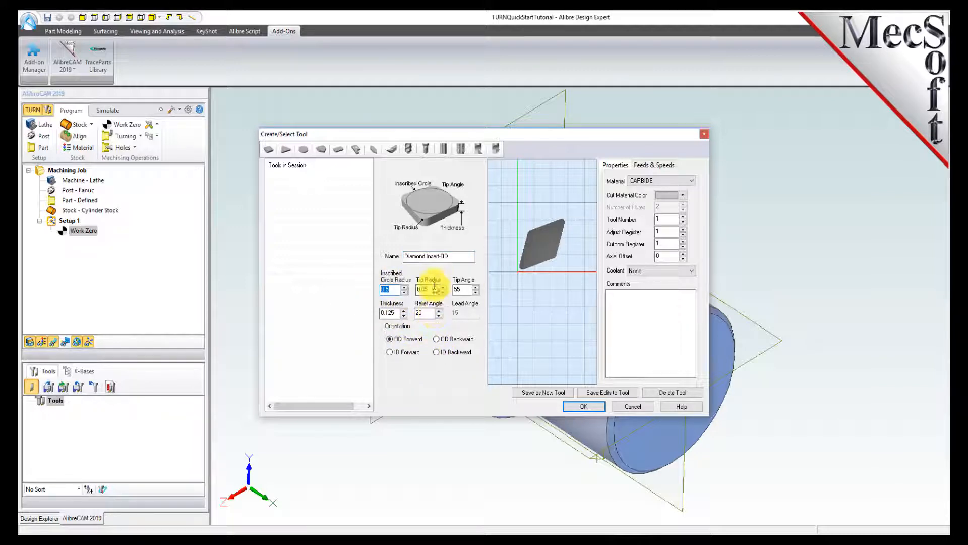
pyautogui.moveTo(432, 288); pyautogui.dragTo(408, 288)
pyautogui.write('0.02')
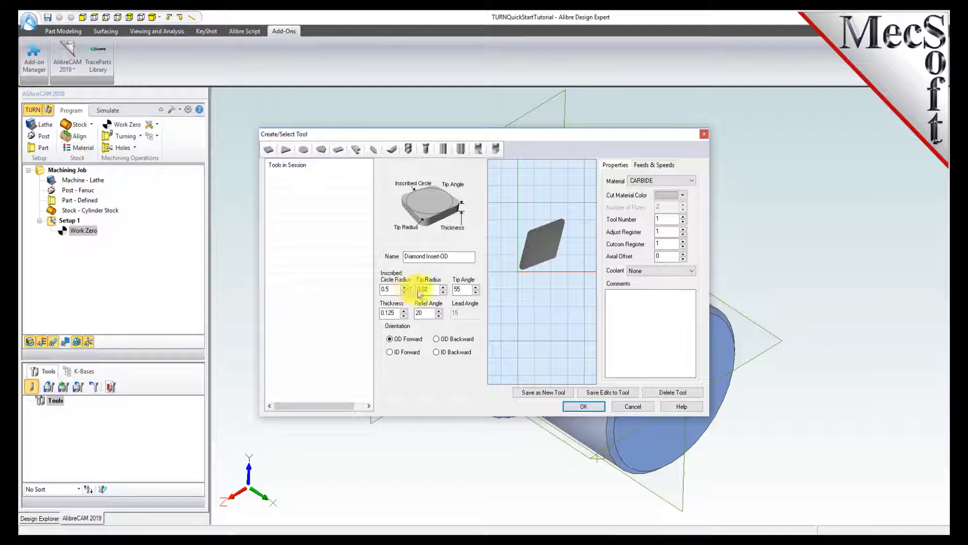
pyautogui.moveTo(466, 290); pyautogui.dragTo(439, 291)
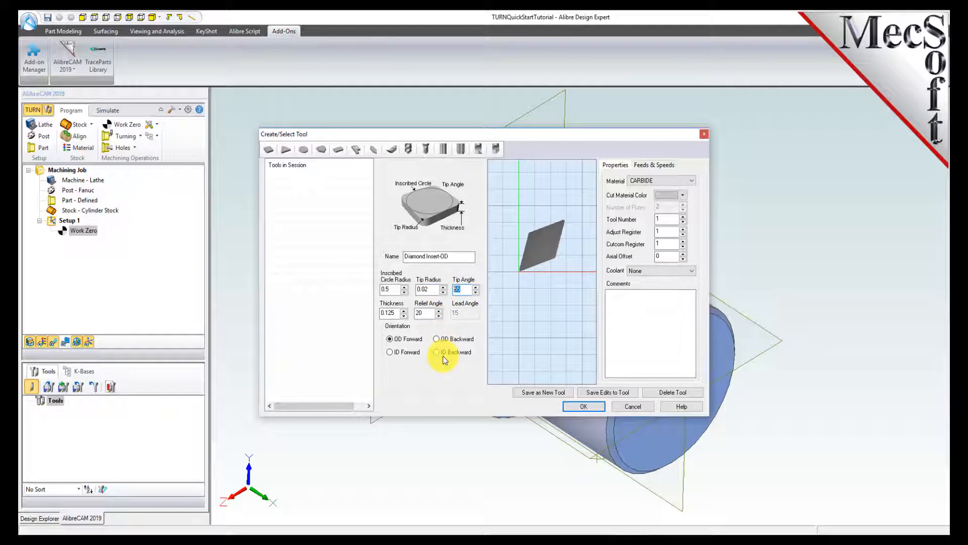
pyautogui.moveTo(428, 313); pyautogui.dragTo(398, 313)
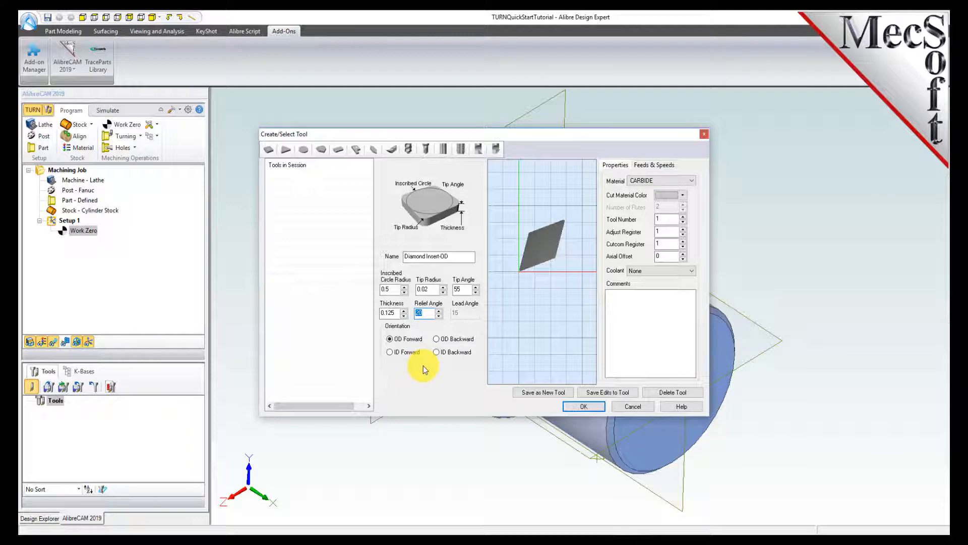
pyautogui.click(390, 339)
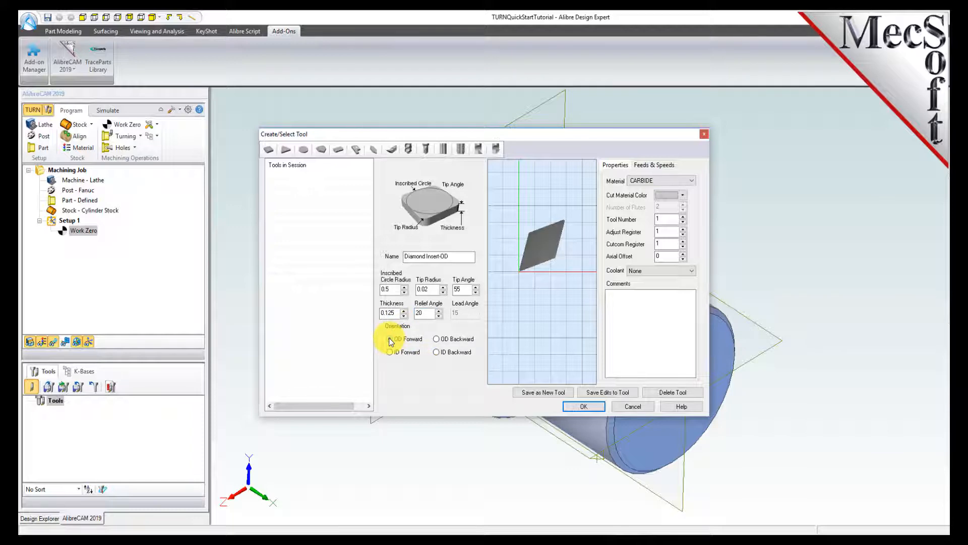
# Step: Set the tool's spindle speed to 300 RPM and its maximum speed to 350 RPM
pyautogui.click(644, 166)
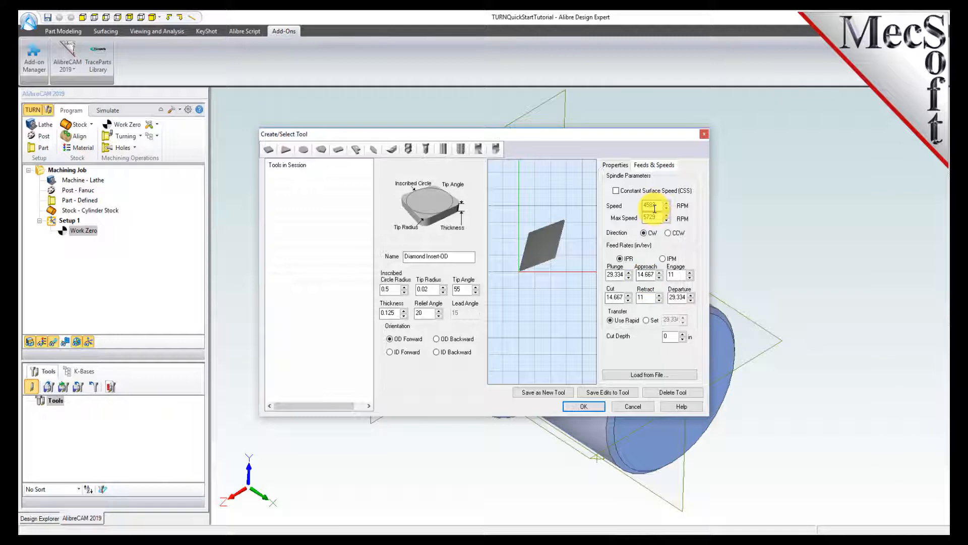
pyautogui.moveTo(653, 206); pyautogui.dragTo(626, 204)
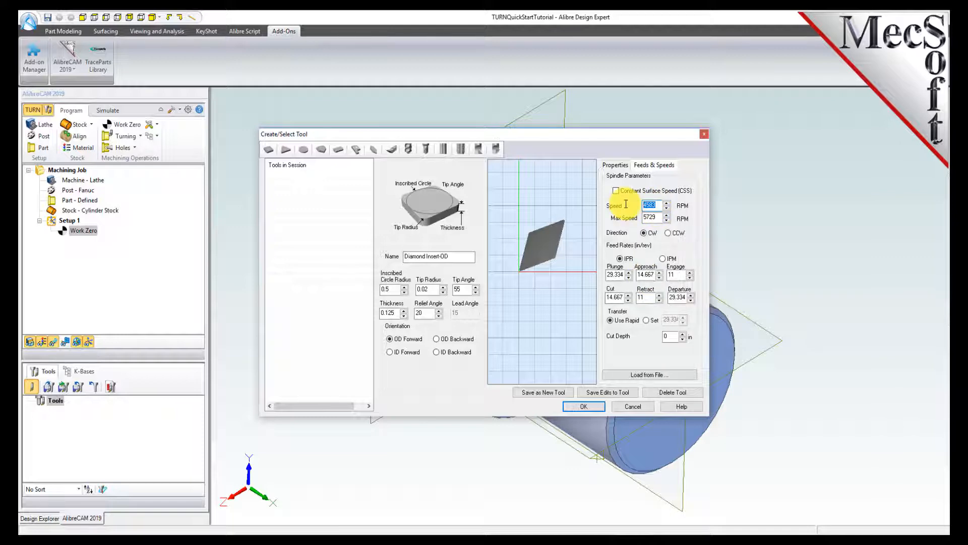
pyautogui.write('300')
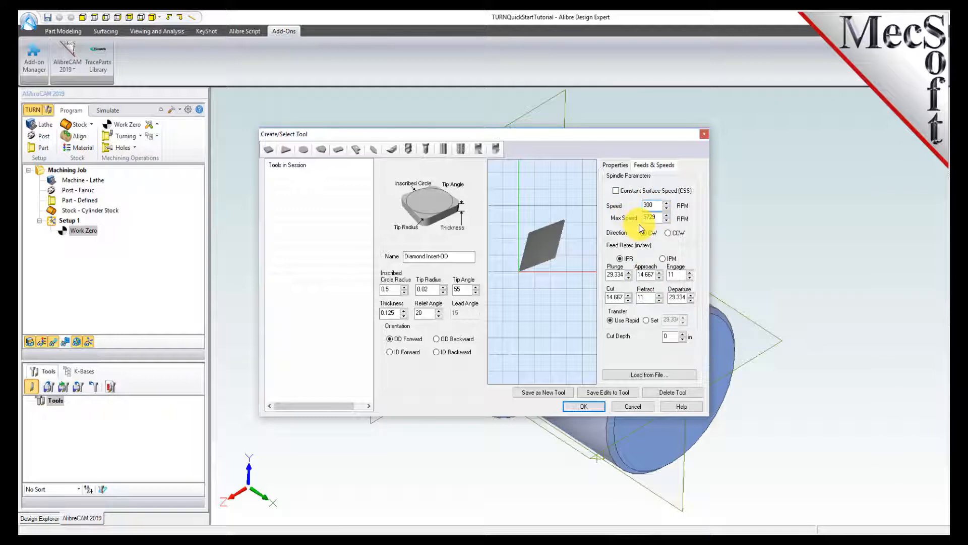
pyautogui.moveTo(653, 217); pyautogui.dragTo(628, 219)
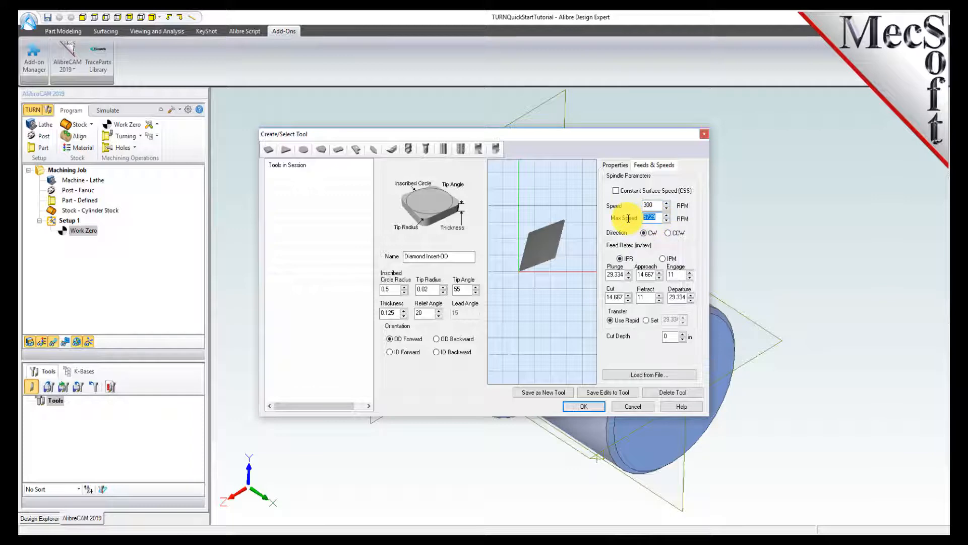
pyautogui.write('350')
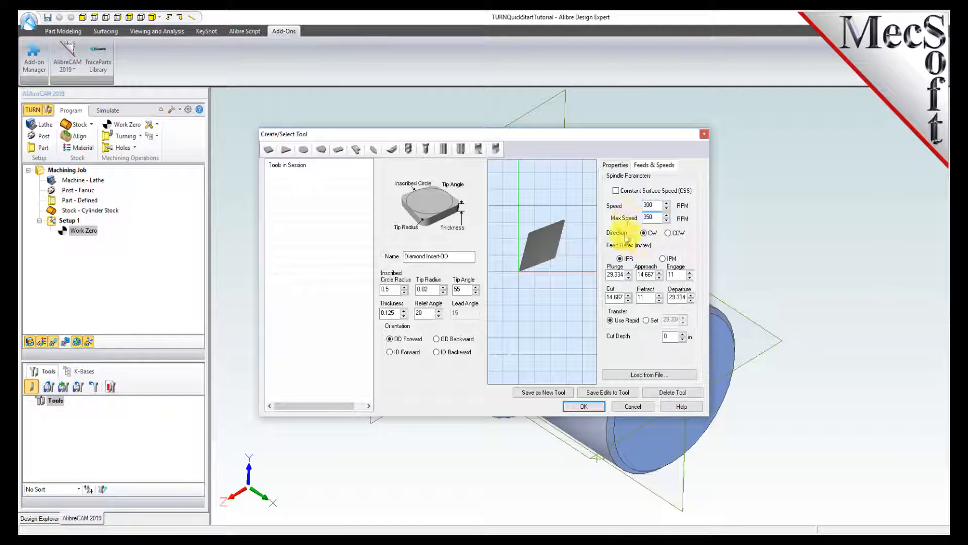
# Step: Switch the tool's feed rates to IPM and set plunge to 5, approach to 7.5 and engage to 7.5
pyautogui.click(665, 259)
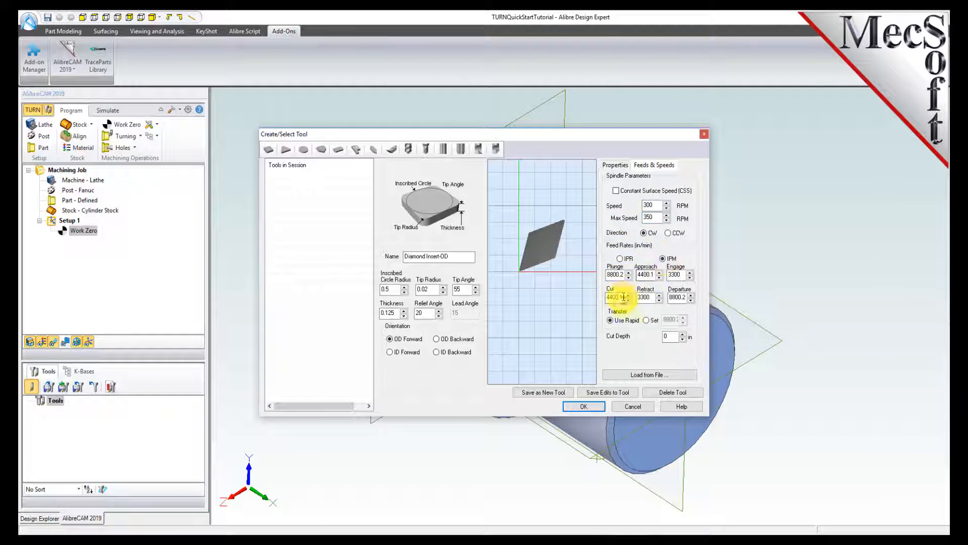
pyautogui.moveTo(625, 275); pyautogui.dragTo(607, 276)
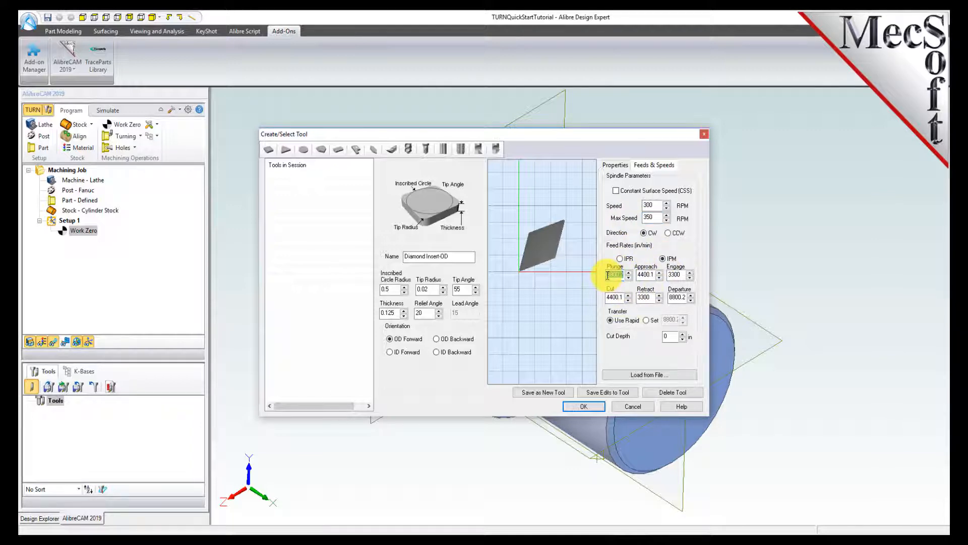
pyautogui.write('5')
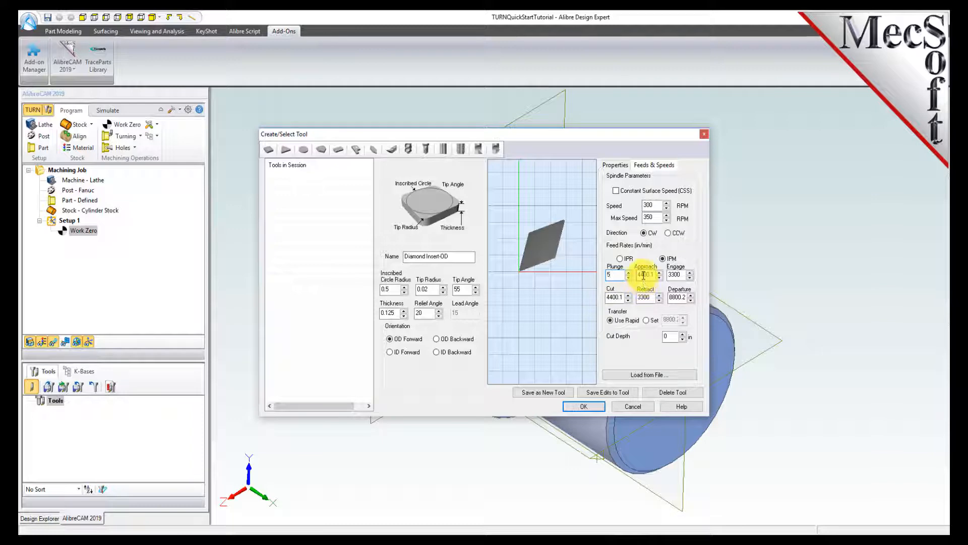
pyautogui.doubleClick(643, 276)
pyautogui.write('7.5')
pyautogui.doubleClick(671, 274)
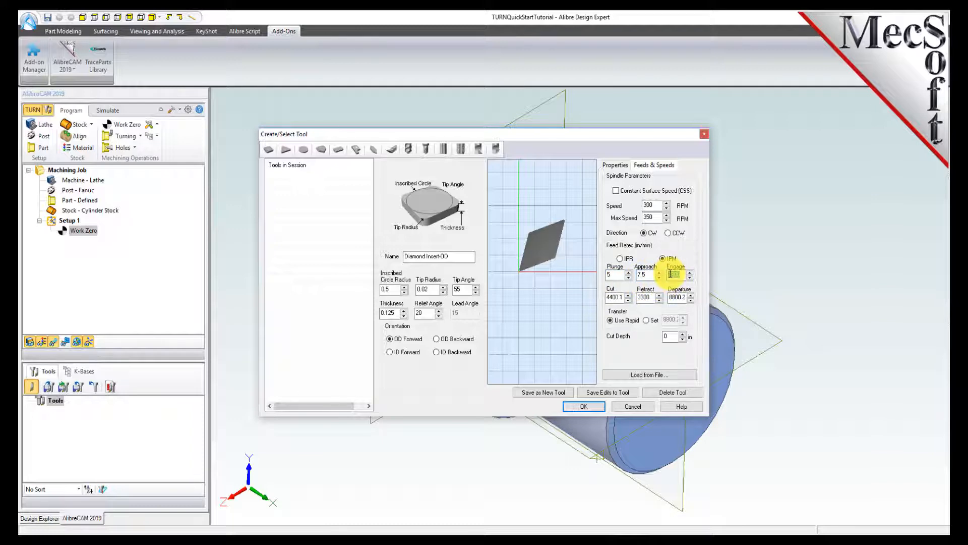
pyautogui.press('BackSpace')
pyautogui.write('7.5')
# Step: Set the tool's cut feed to 10, retract feed to 15 and departure feed to 15 in/min
pyautogui.doubleClick(612, 298)
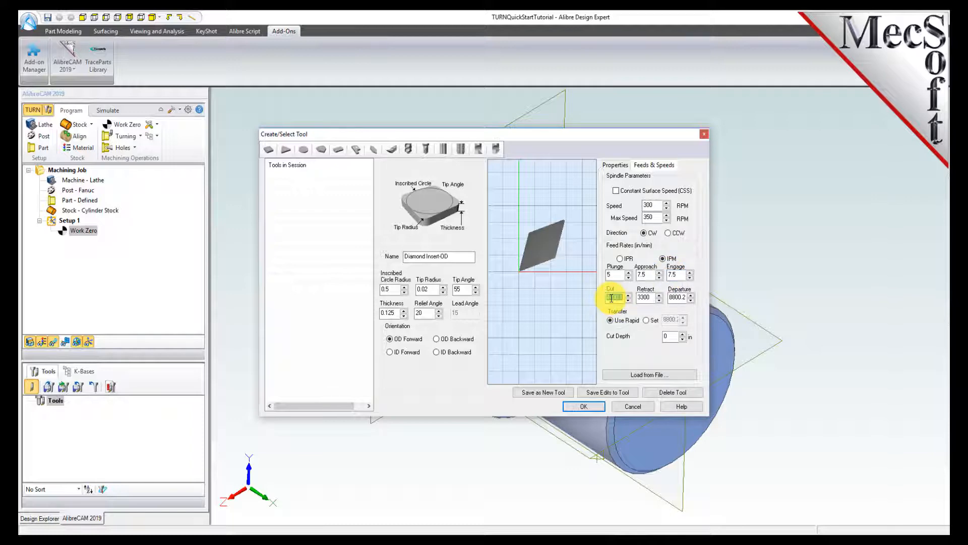
pyautogui.write('10')
pyautogui.doubleClick(642, 298)
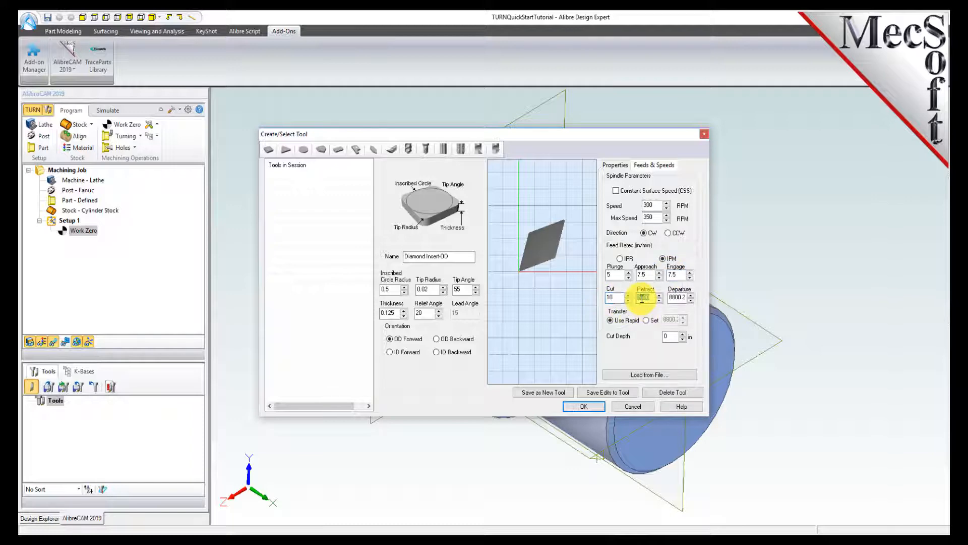
pyautogui.write('15')
pyautogui.doubleClick(676, 297)
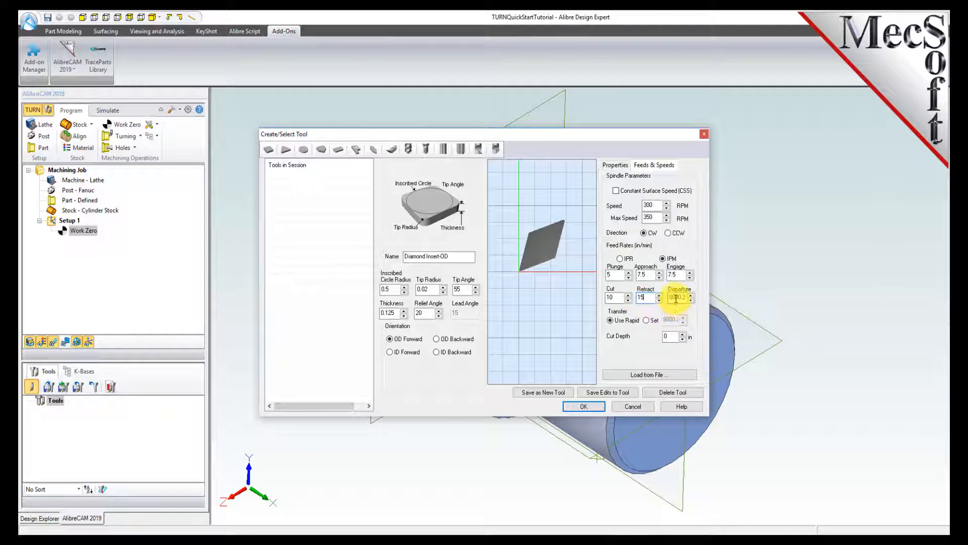
pyautogui.doubleClick(675, 297)
pyautogui.write('15')
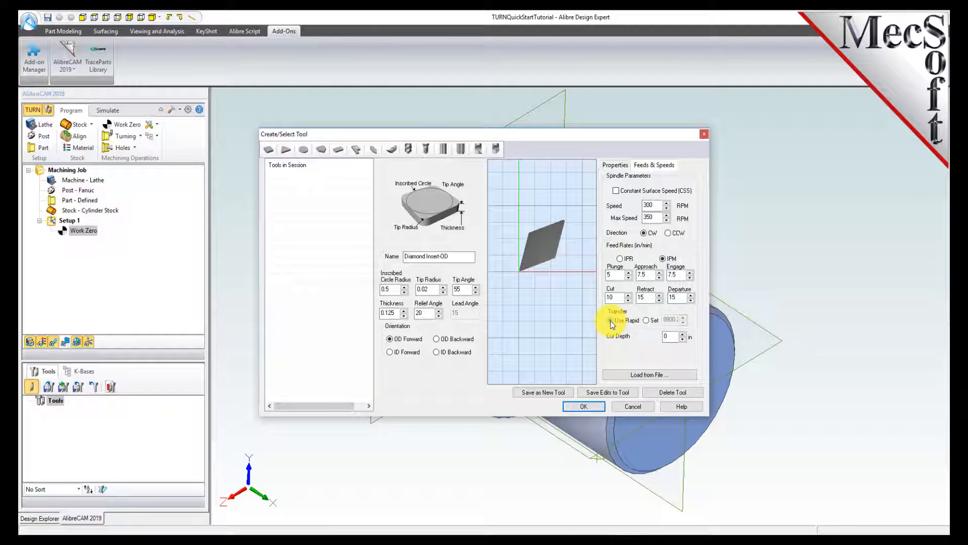
# Step: Save Diamond Insert-OD as a new tool, select it in the session's tool list and accept the tool definition
pyautogui.click(558, 393)
pyautogui.doubleClick(415, 313)
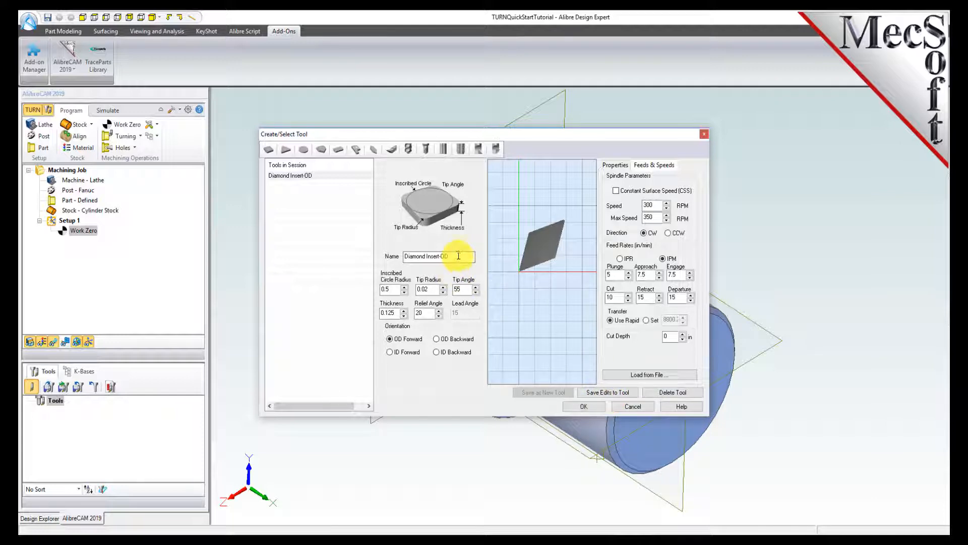
pyautogui.moveTo(458, 256); pyautogui.dragTo(383, 256)
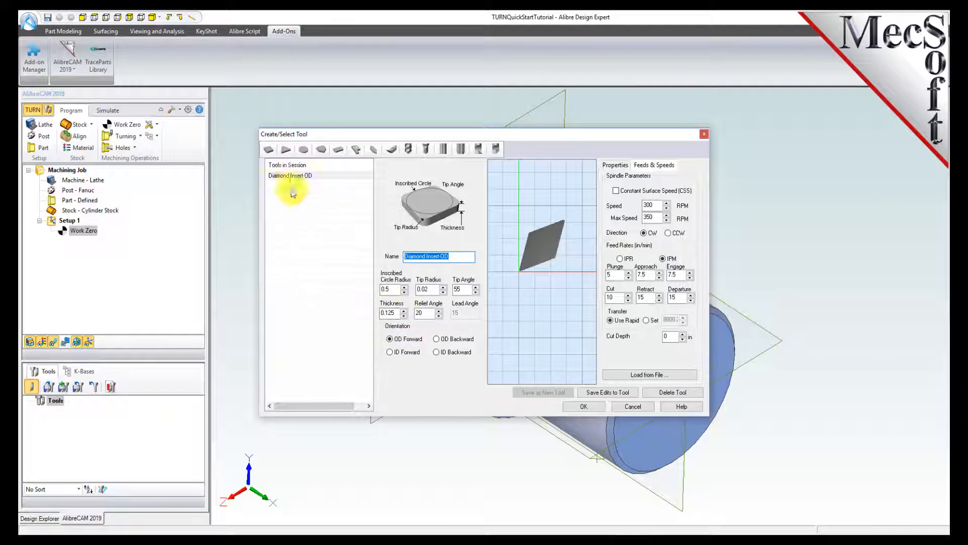
pyautogui.click(285, 176)
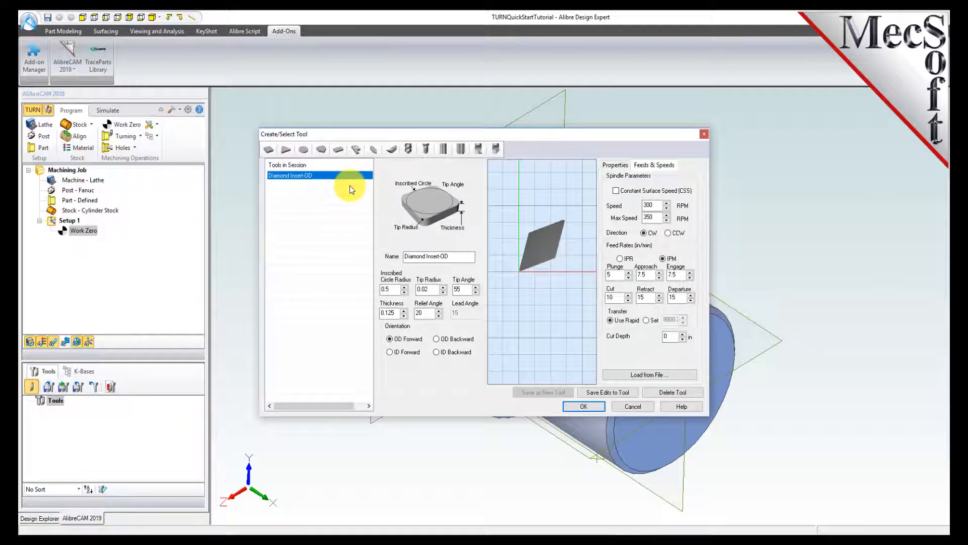
pyautogui.click(584, 406)
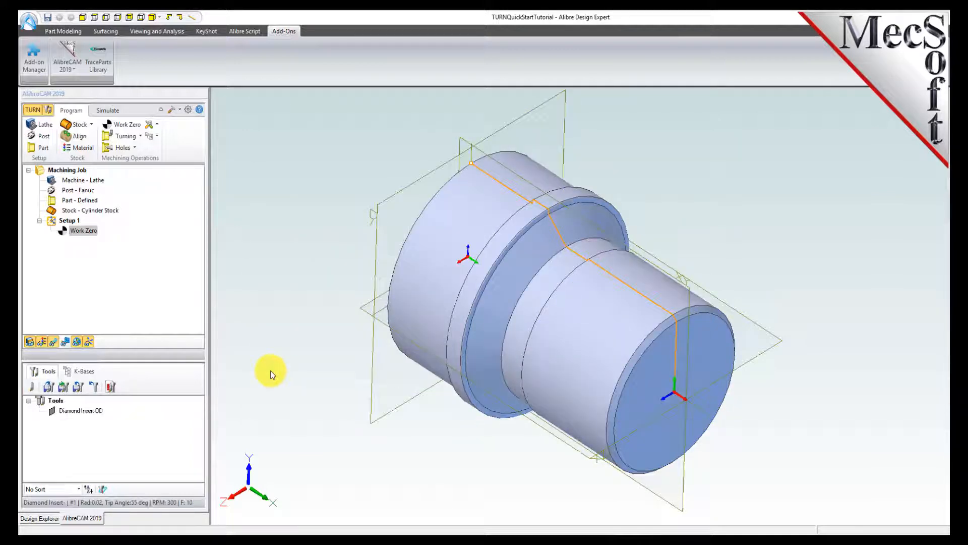
# Step: Create a Turn Roughing operation using the Diamond Insert-OD tool and load its feeds and speeds from the tool
pyautogui.click(50, 412)
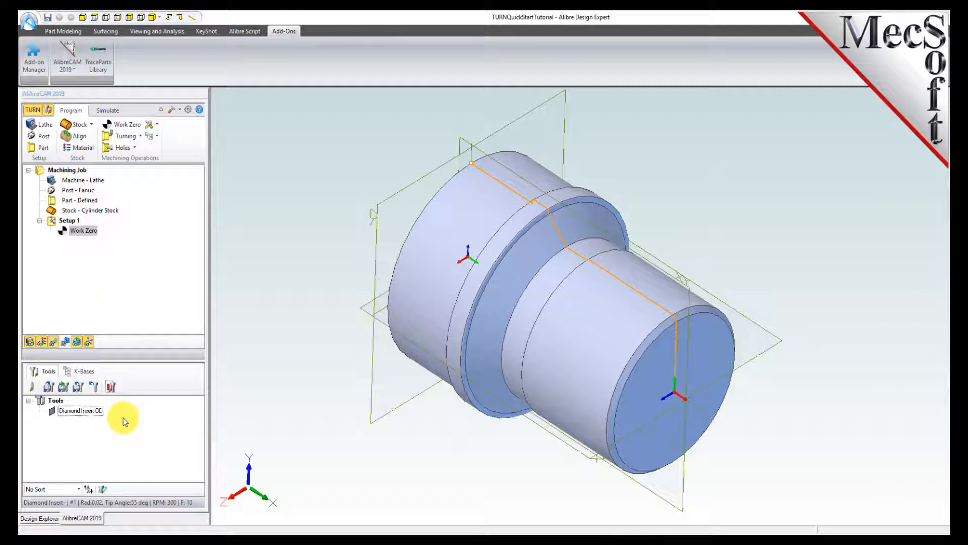
pyautogui.click(140, 135)
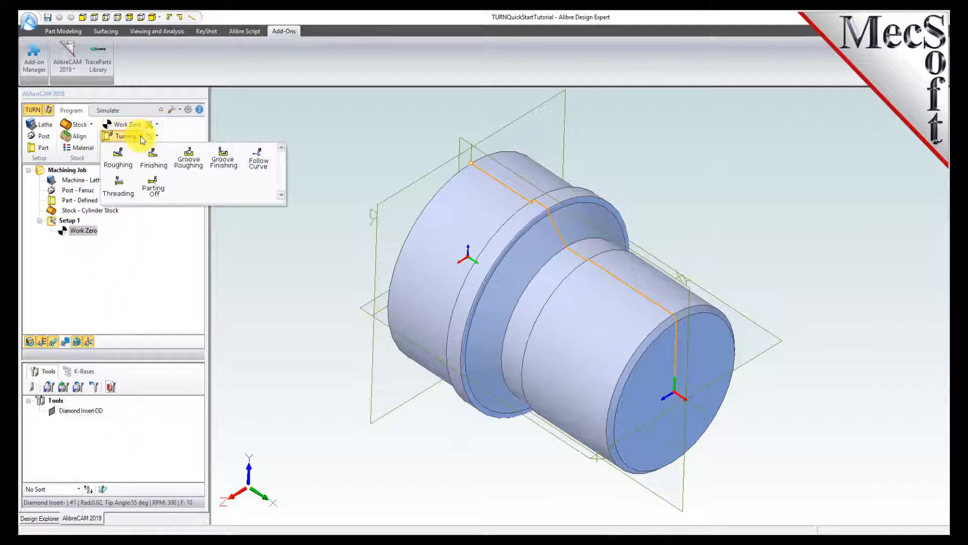
pyautogui.click(120, 162)
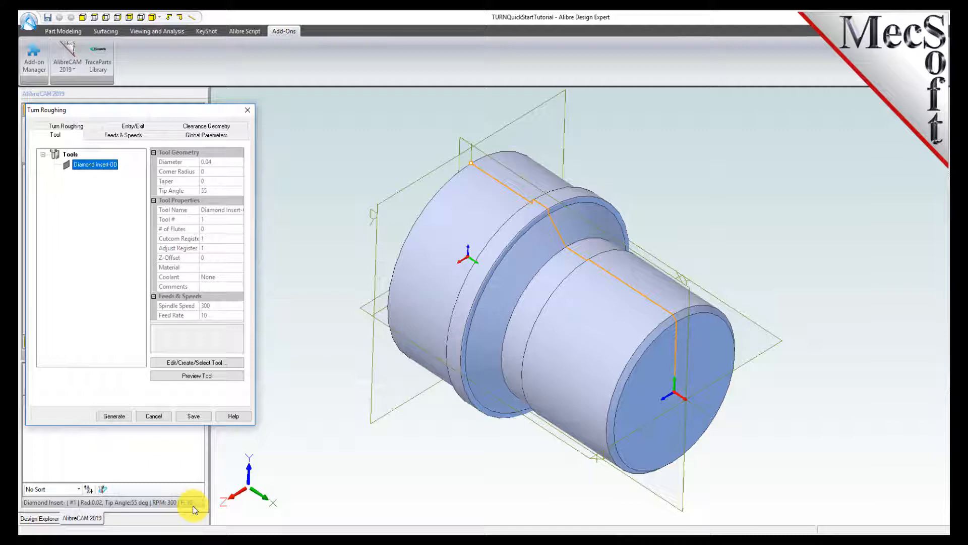
pyautogui.click(136, 134)
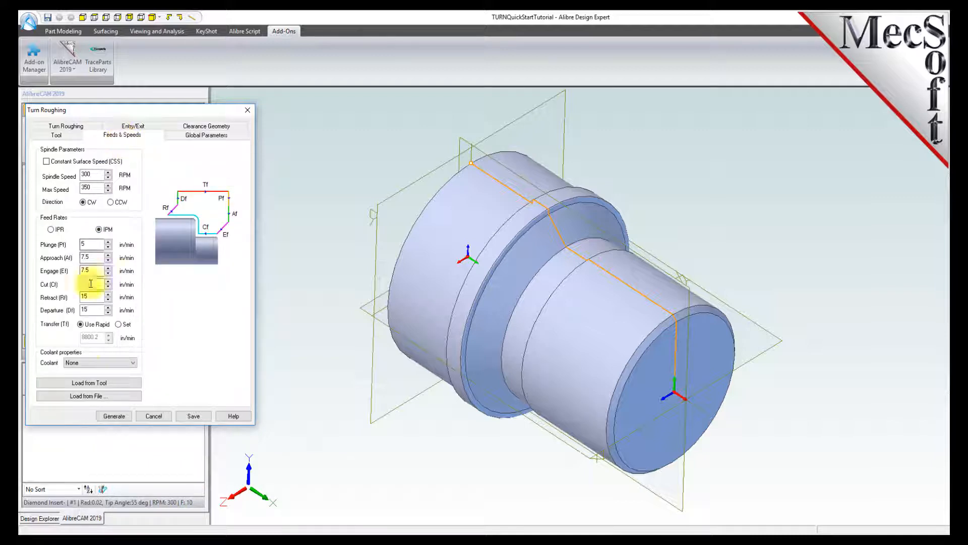
pyautogui.click(113, 385)
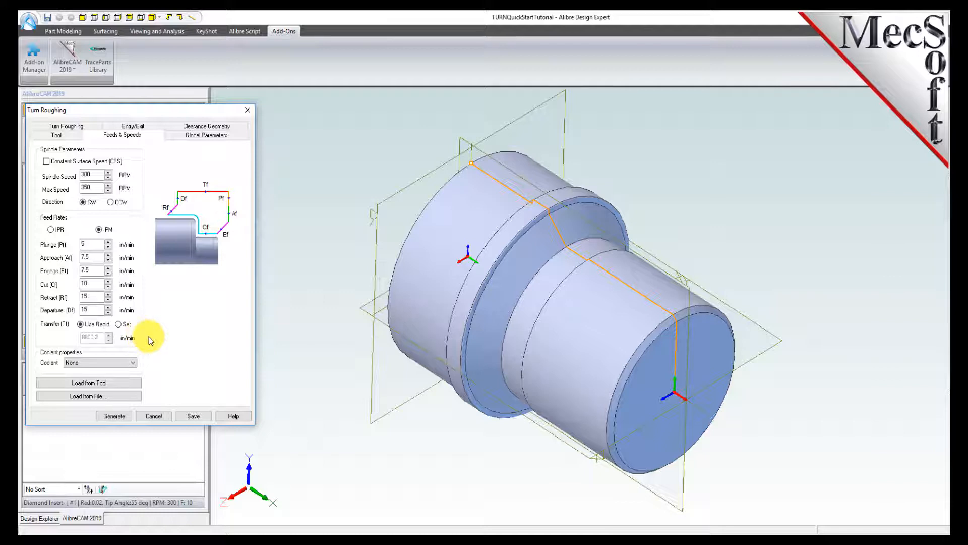
# Step: Set the roughing operation's cut transfer to Clearance Plane, with the clearance settings on Automatic
pyautogui.click(194, 128)
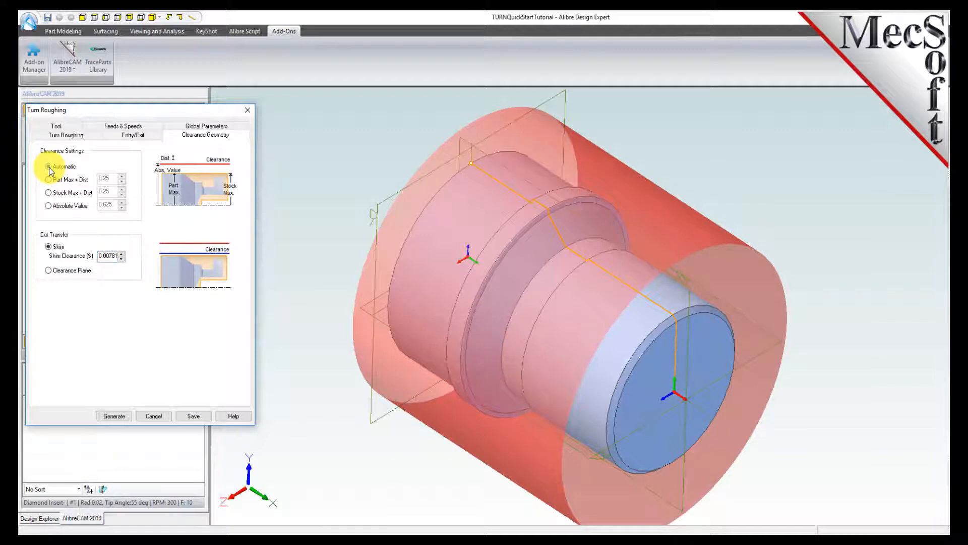
pyautogui.click(49, 270)
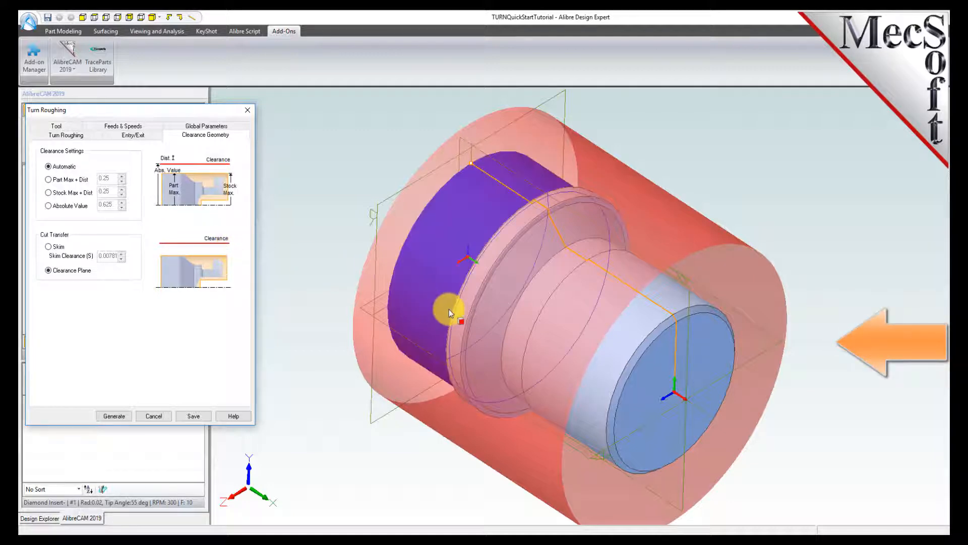
pyautogui.moveTo(571, 345)
pyautogui.mouseDown(button='middle')
pyautogui.moveTo(548, 329)
pyautogui.moveTo(571, 340)
pyautogui.mouseUp(button='middle')
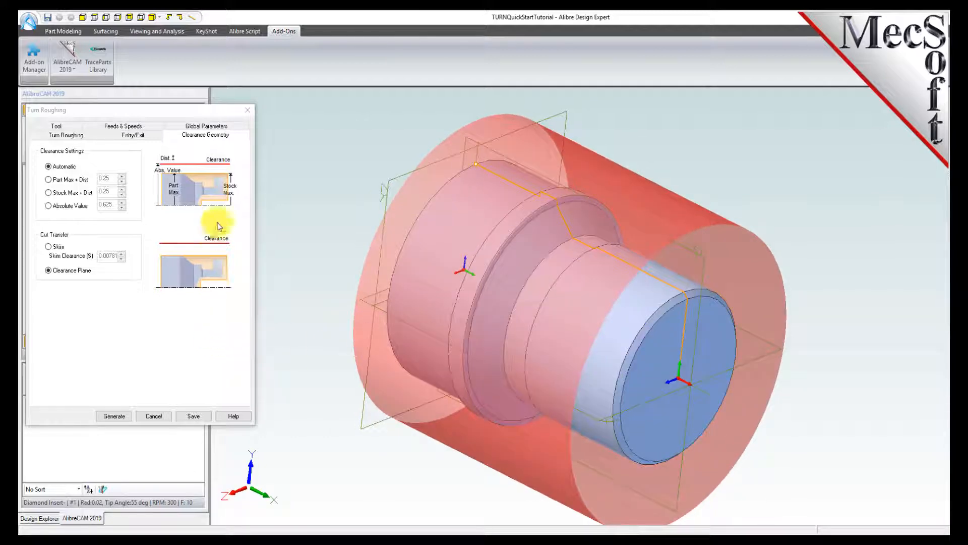
# Step: Set the roughing operation's global approach type to Outer Diameter, with a stock allowance of 0.01
pyautogui.click(204, 128)
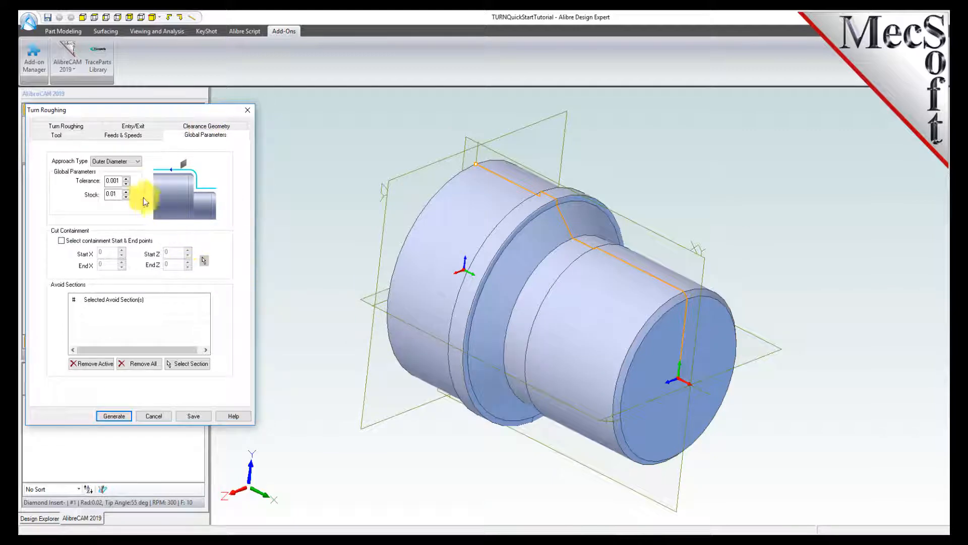
pyautogui.click(135, 161)
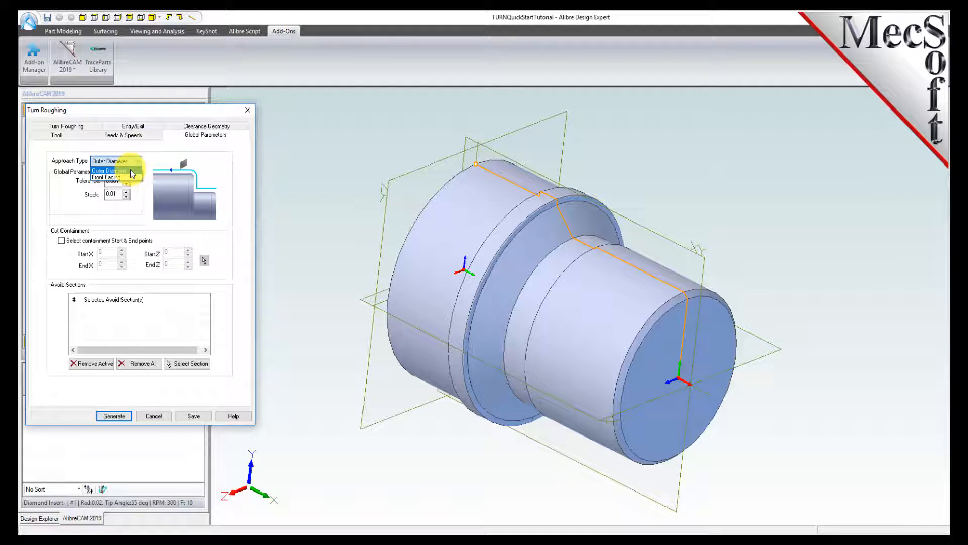
pyautogui.click(131, 171)
pyautogui.doubleClick(116, 194)
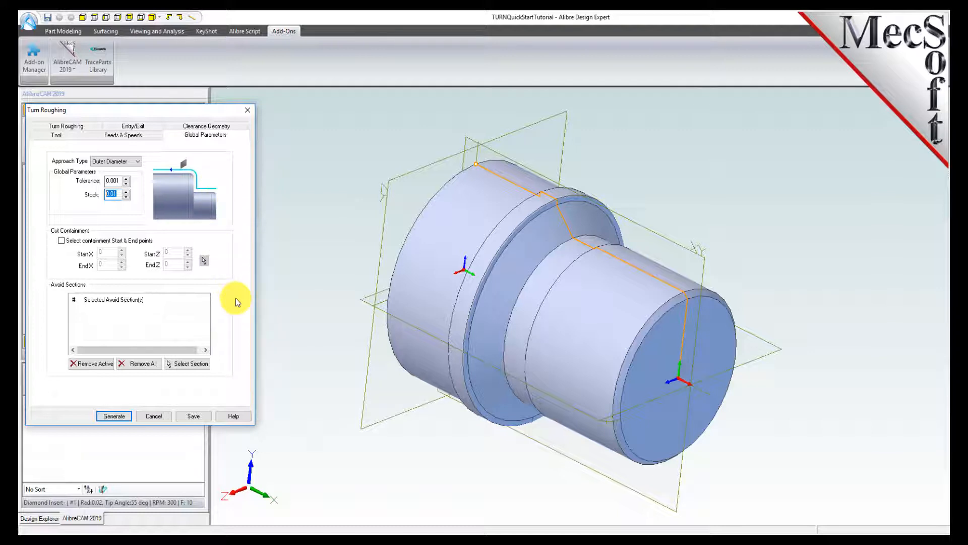
# Step: Use Linear Cuts for the roughing pattern, with the final cleanup pass off and a depth per cut of 0.0625
pyautogui.click(77, 130)
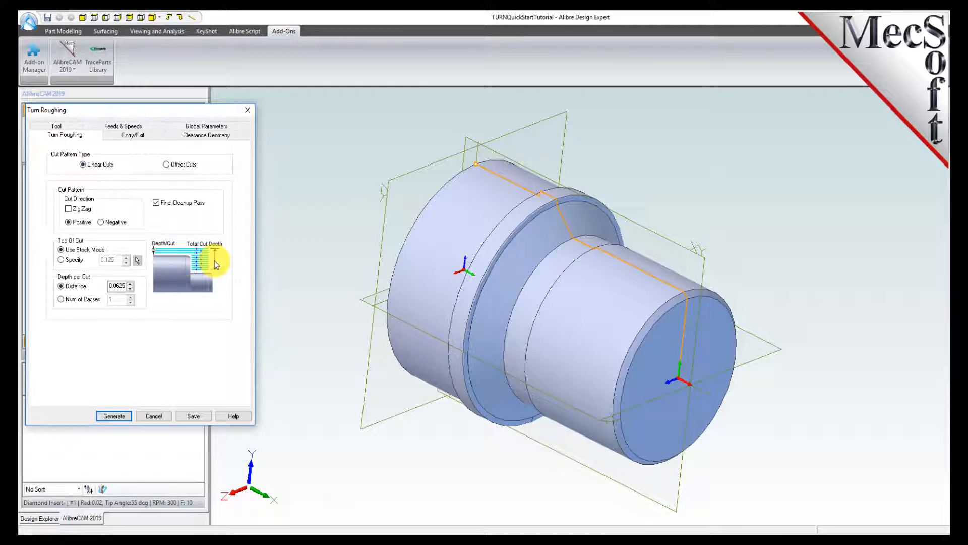
pyautogui.click(167, 165)
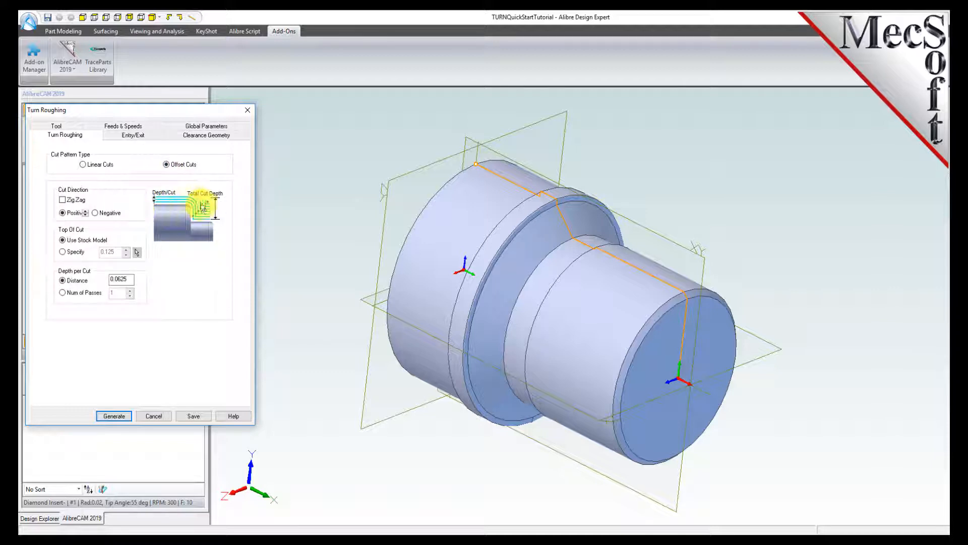
pyautogui.click(89, 165)
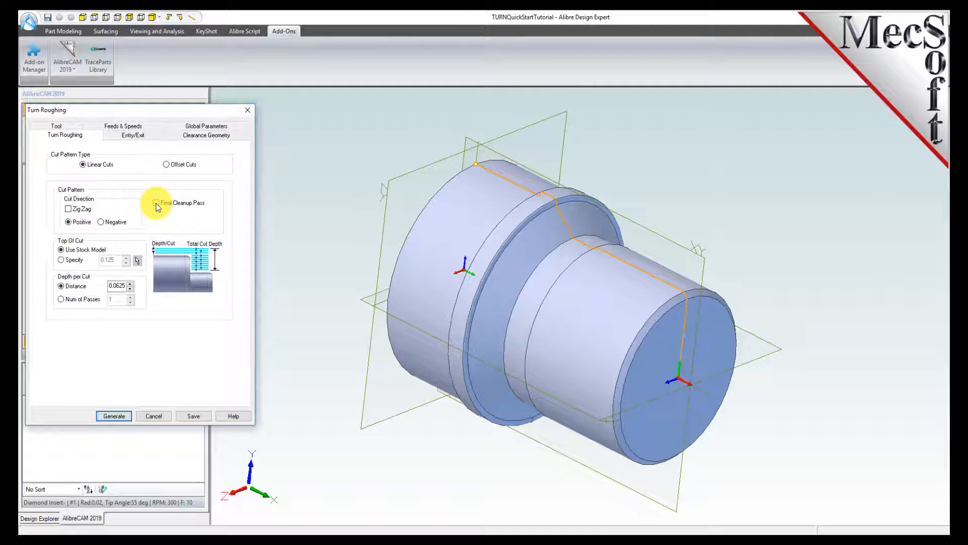
pyautogui.doubleClick(119, 285)
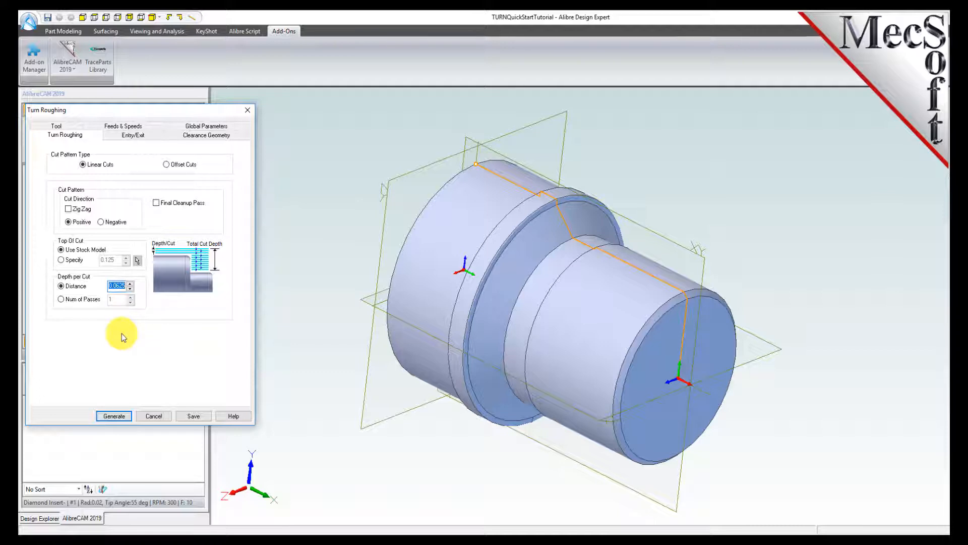
# Step: Set the entry's approach motion length and engage motion length to 0.025
pyautogui.click(137, 137)
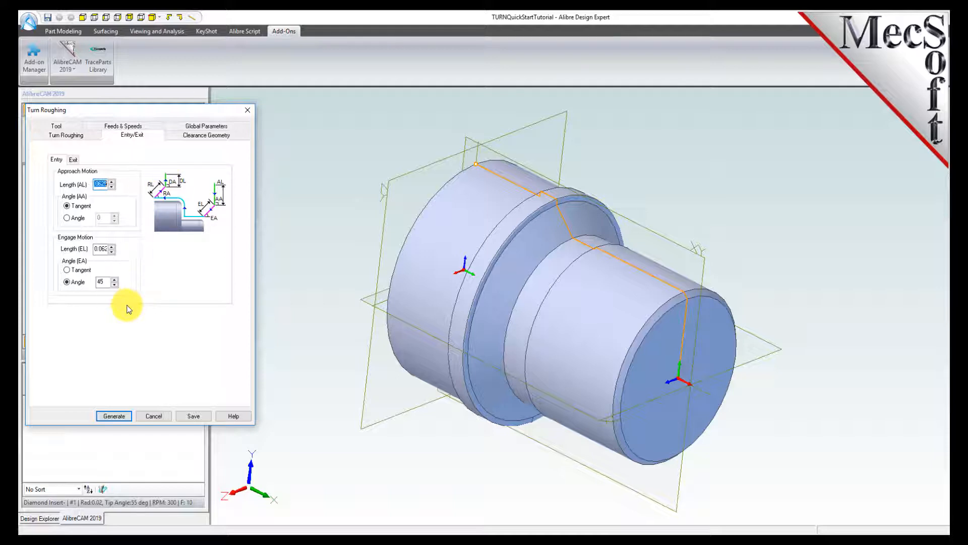
pyautogui.click(100, 184)
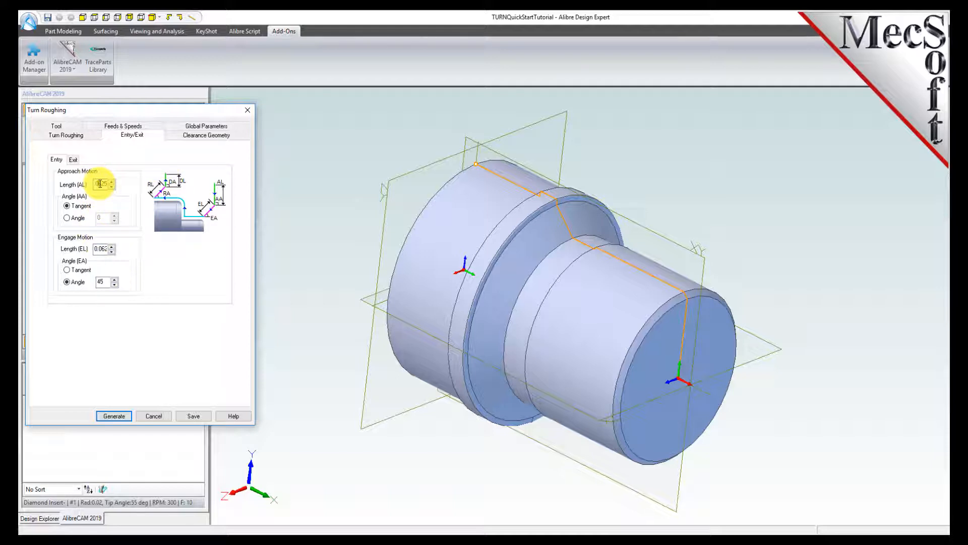
pyautogui.doubleClick(99, 184)
pyautogui.write('0.')
pyautogui.write('125')
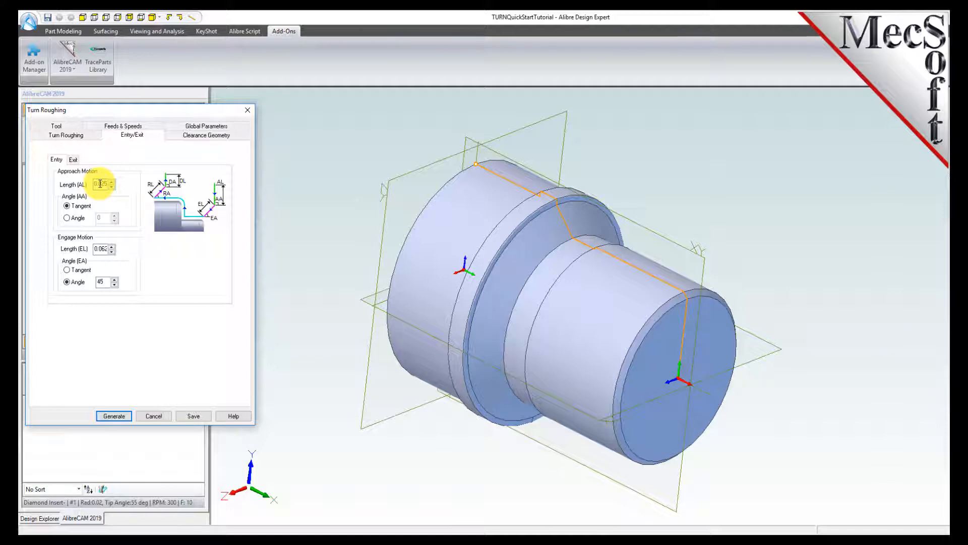
pyautogui.doubleClick(102, 249)
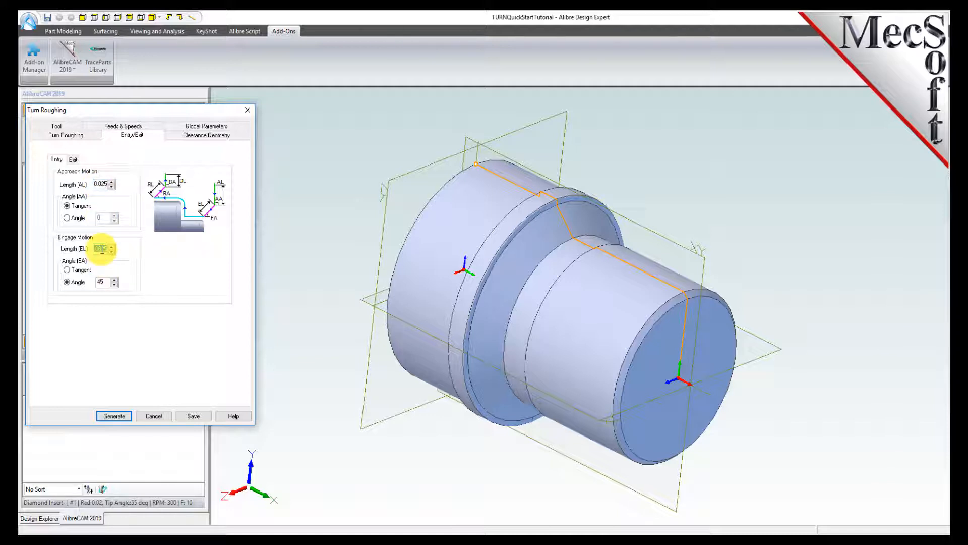
pyautogui.write('0.025')
# Step: Set the exit's retract and depart motion lengths to 0.025 and generate the roughing toolpath
pyautogui.click(72, 160)
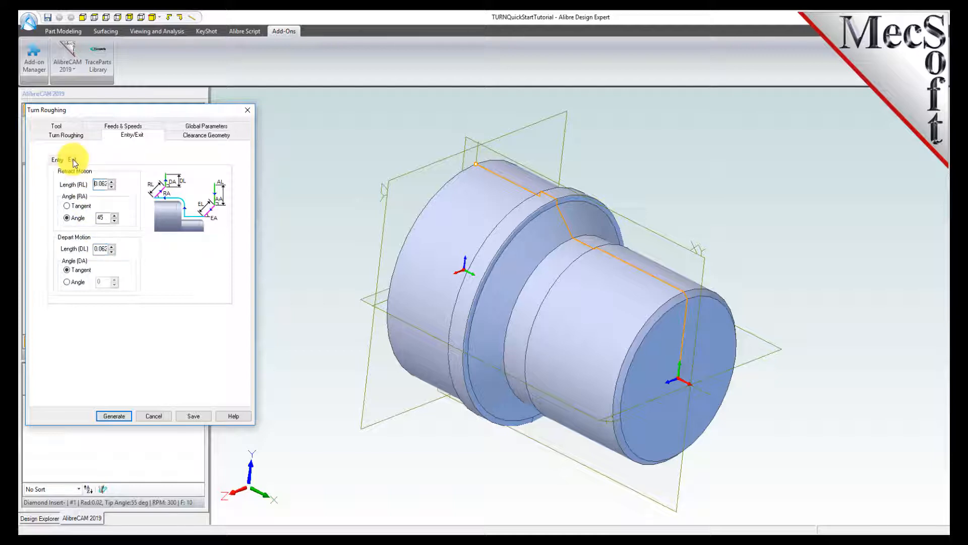
pyautogui.doubleClick(101, 184)
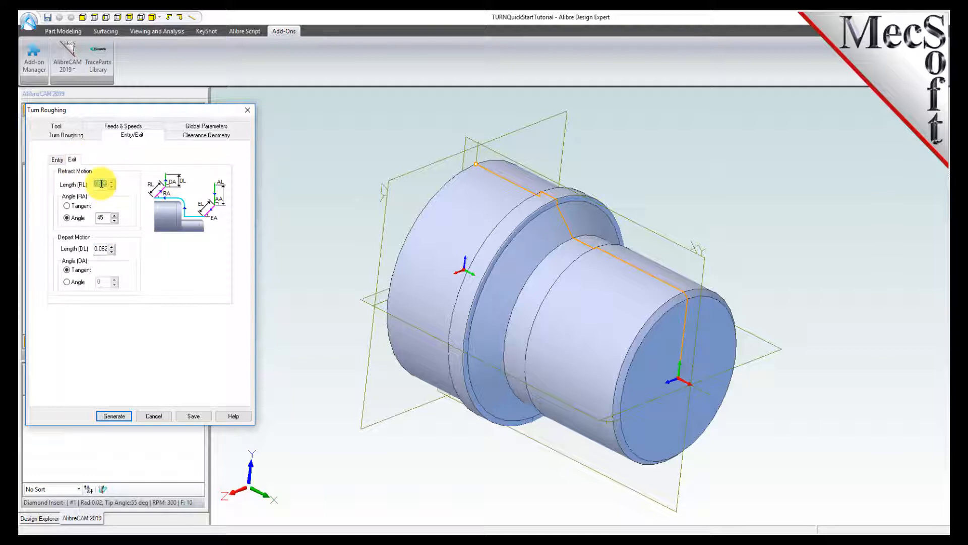
pyautogui.write('0.025')
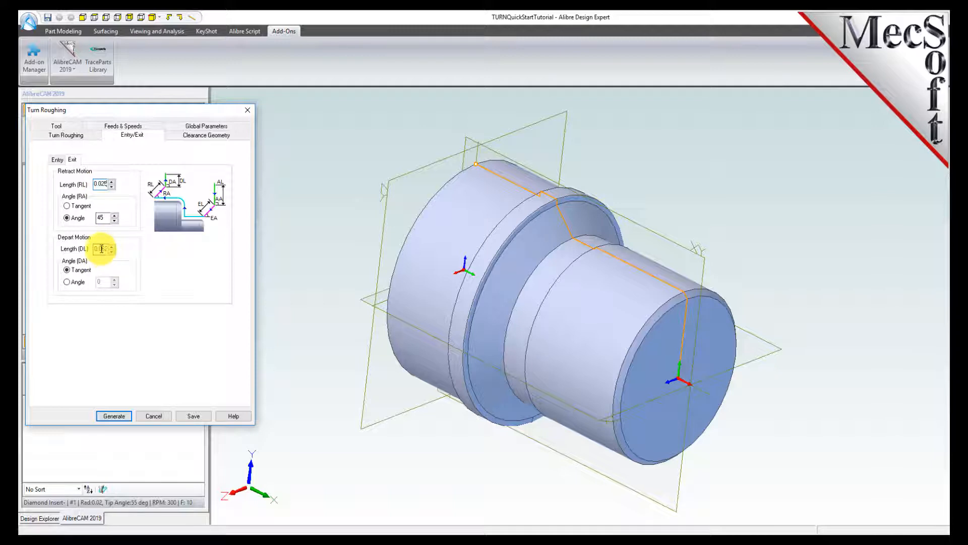
pyautogui.doubleClick(101, 249)
pyautogui.write('0.025')
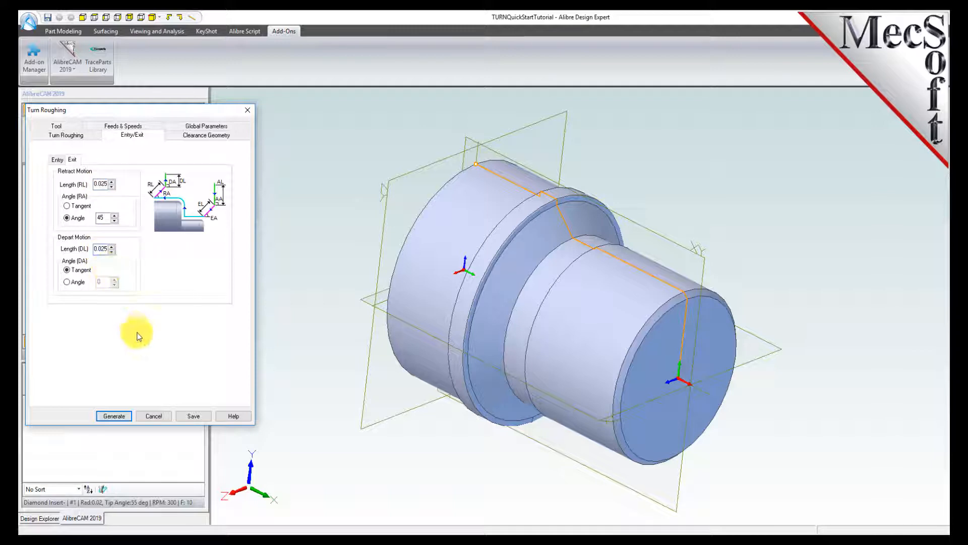
pyautogui.click(113, 417)
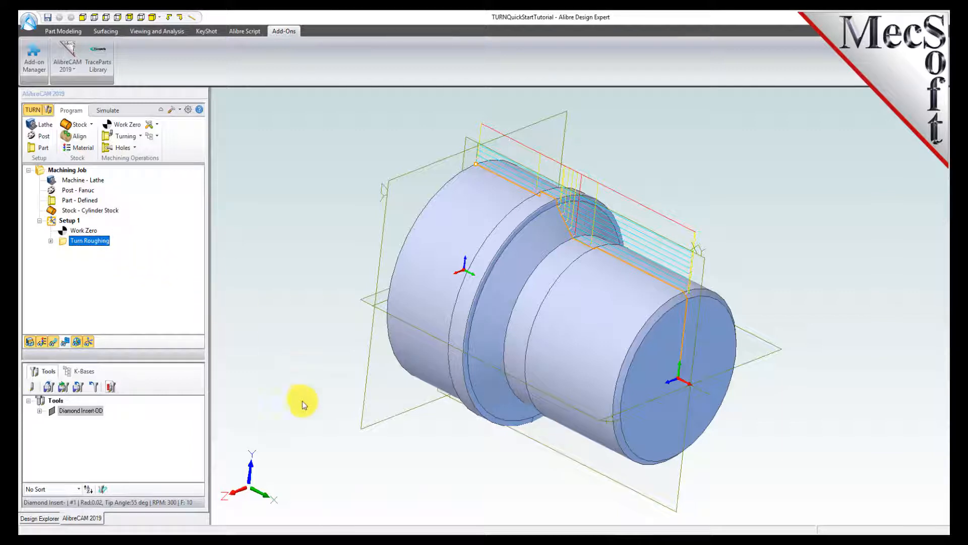
# Step: Inspect the generated Turn Roughing toolpath on the part up close, toggling its display off and on
pyautogui.click(602, 328)
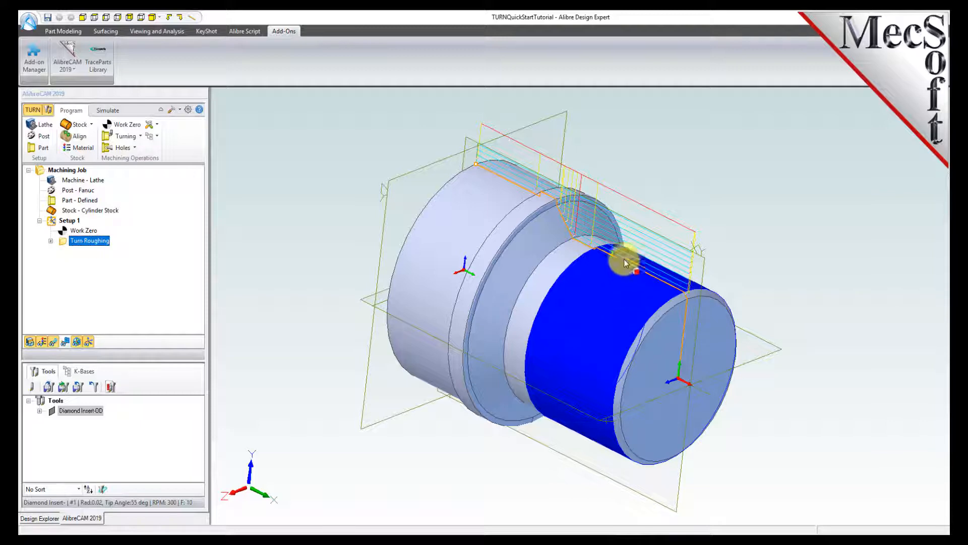
pyautogui.scroll(-2, 625, 262)
pyautogui.scroll(8, 614, 212)
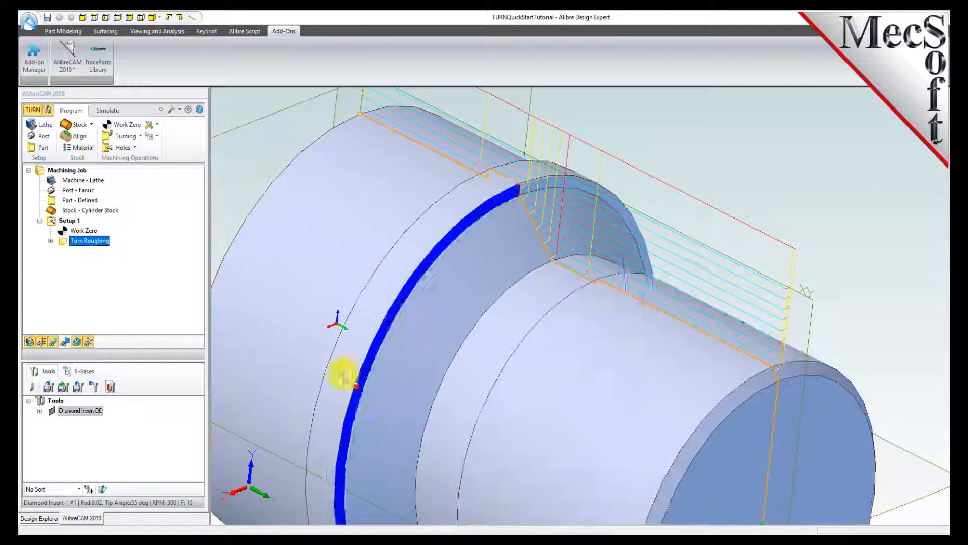
pyautogui.click(54, 343)
pyautogui.click(53, 341)
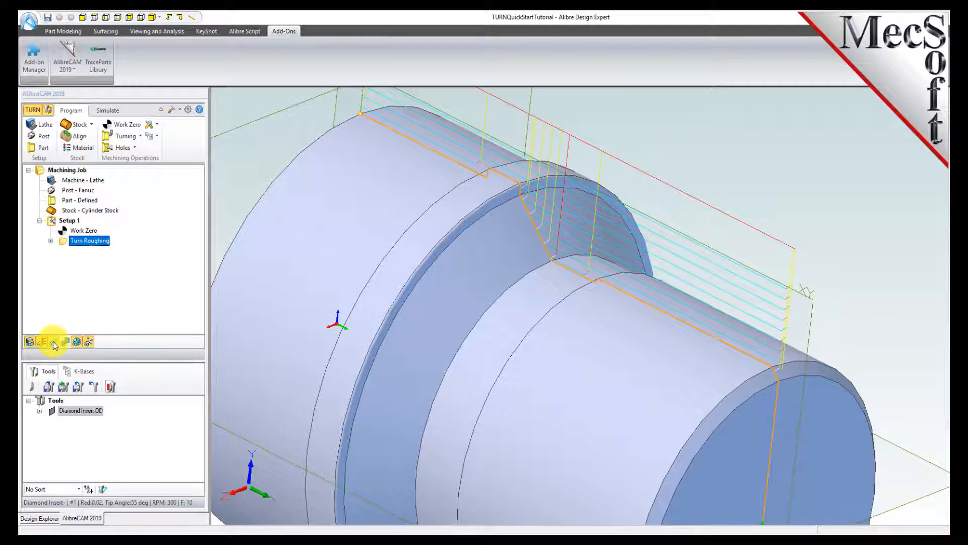
pyautogui.click(53, 341)
pyautogui.click(53, 341)
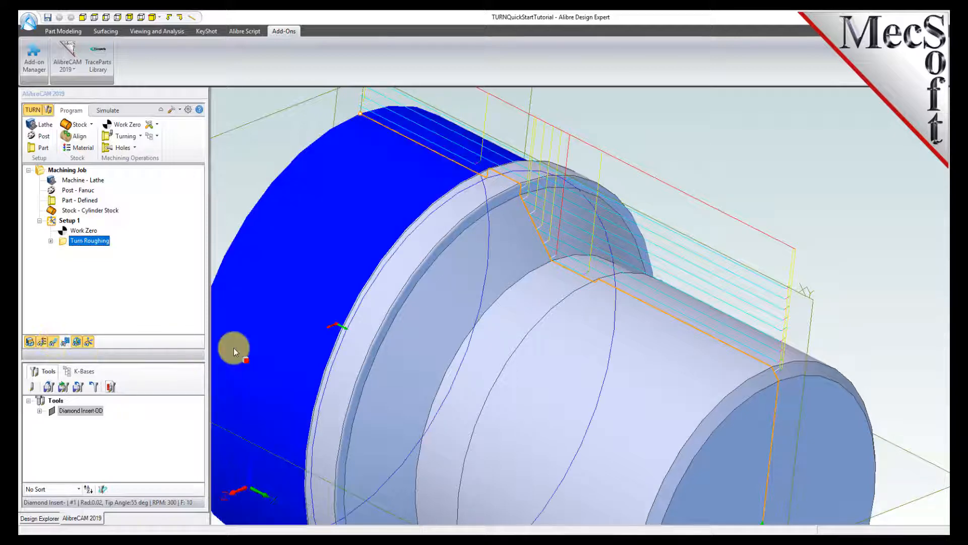
pyautogui.scroll(2, 803, 201)
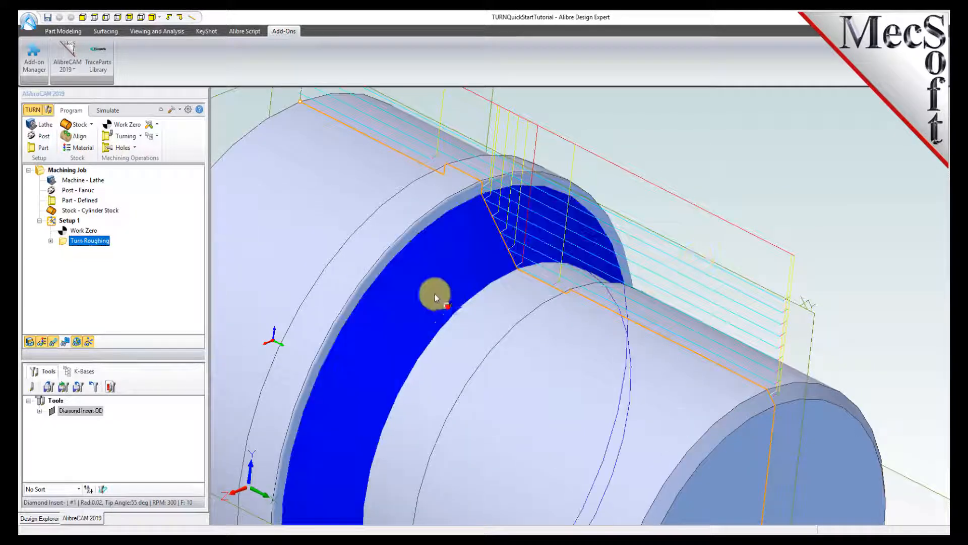
pyautogui.scroll(-5, 454, 295)
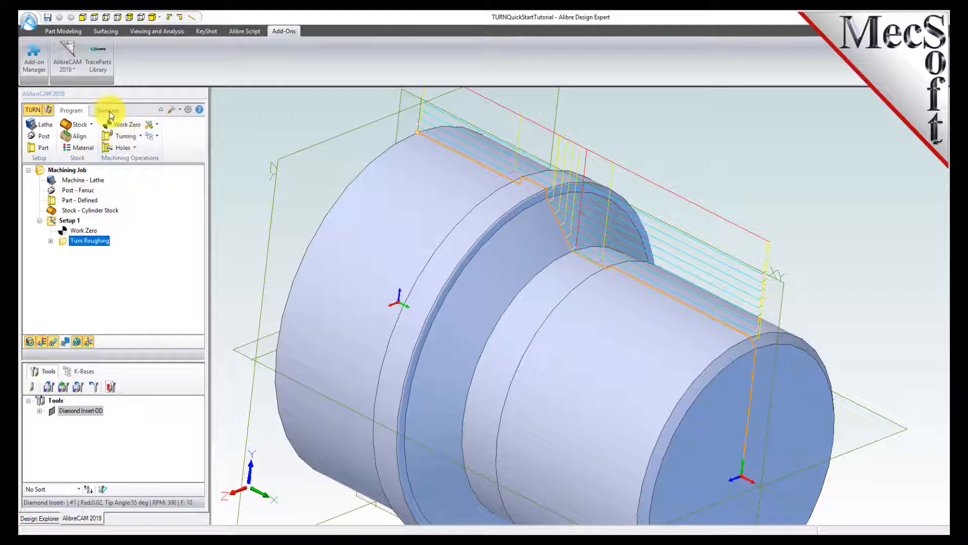
# Step: Set the simulation to 3 Quarter display mode and Fine accuracy, with Simulate by Moves turned off
pyautogui.click(108, 110)
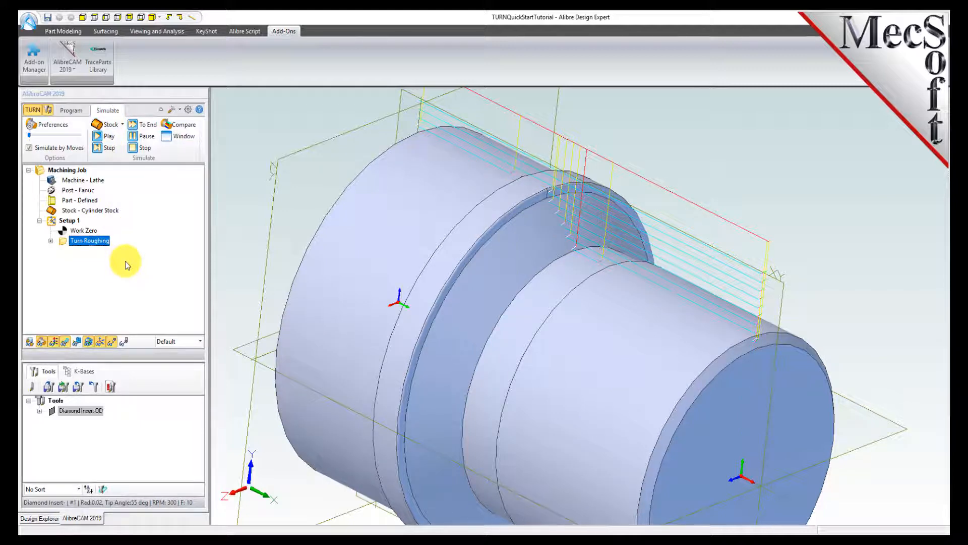
pyautogui.click(53, 125)
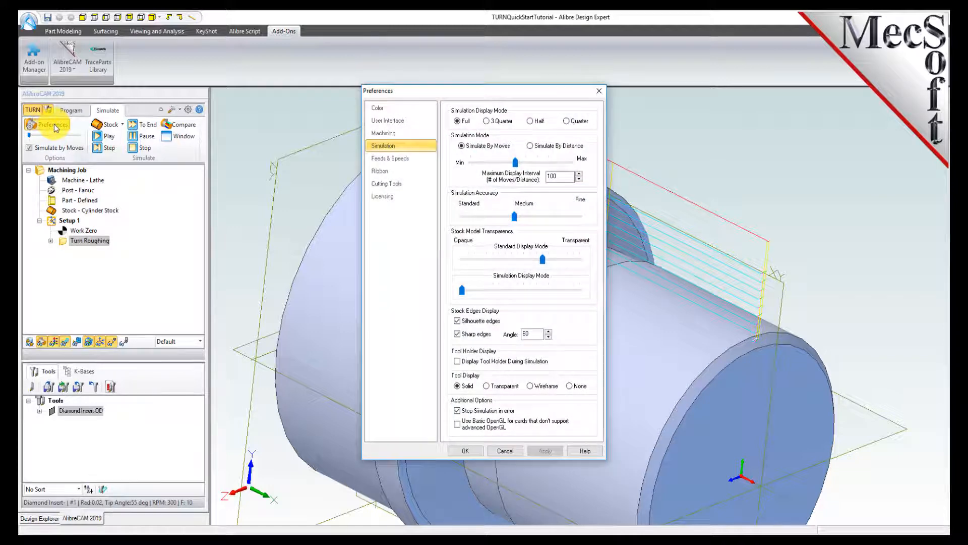
pyautogui.click(487, 124)
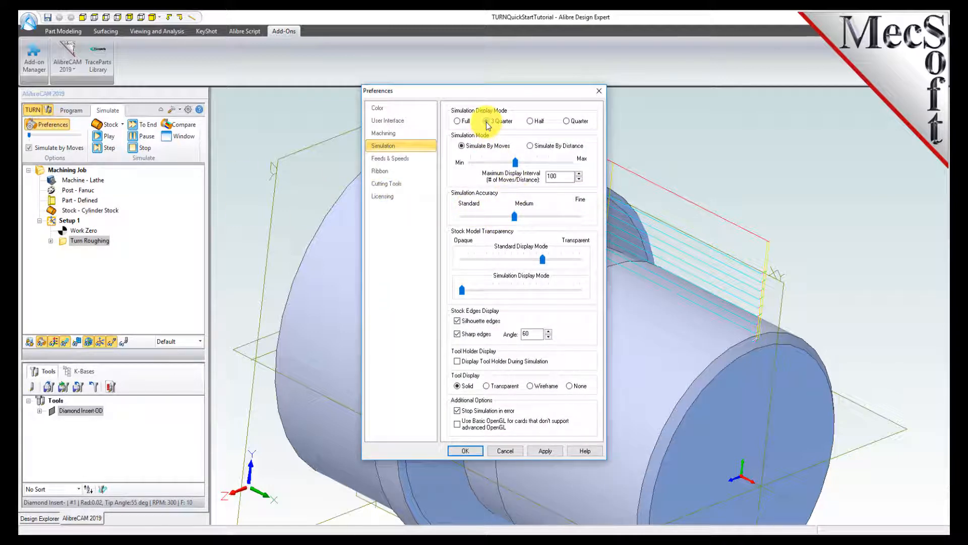
pyautogui.moveTo(515, 216); pyautogui.dragTo(580, 216)
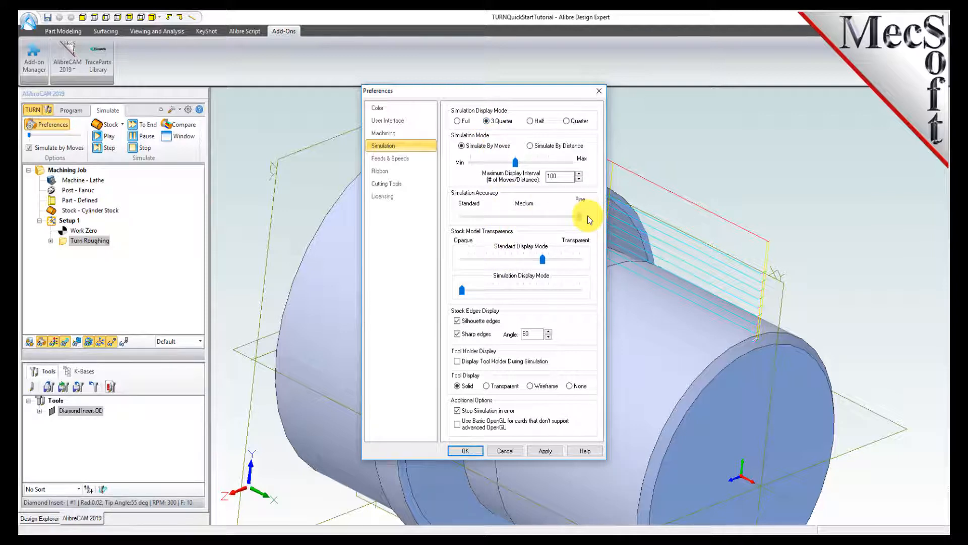
pyautogui.click(465, 452)
pyautogui.click(552, 311)
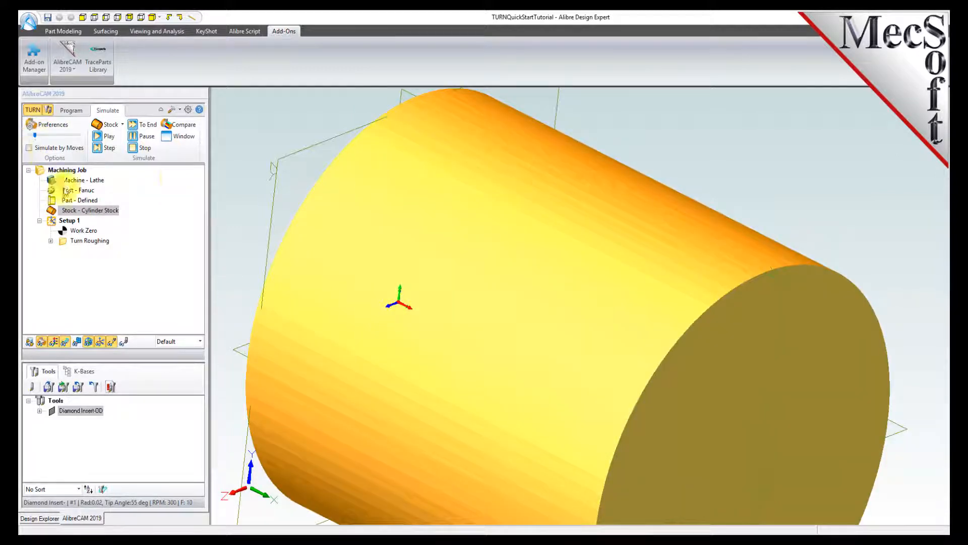
# Step: Run the Turn Roughing cut simulation in the separate simulation window, pausing partway and resuming it
pyautogui.click(182, 137)
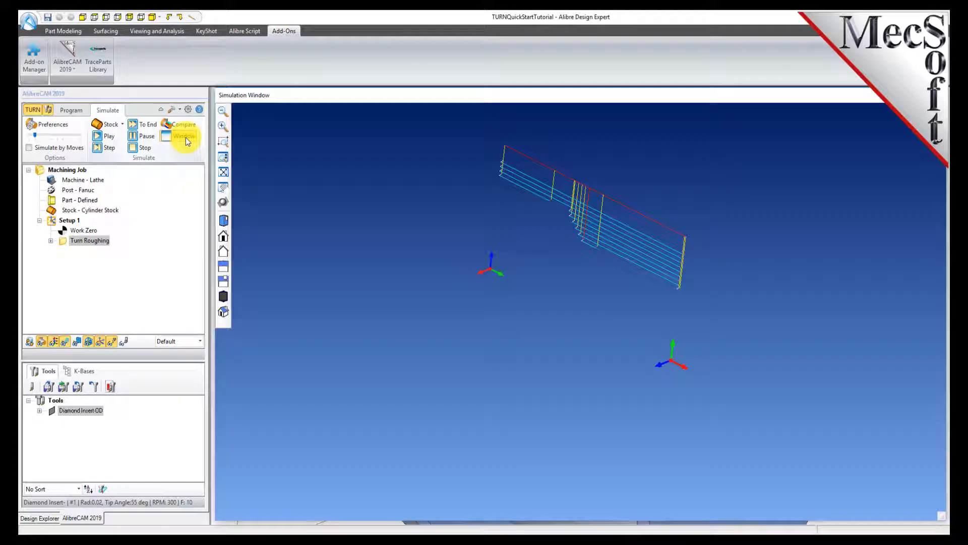
pyautogui.scroll(4, 542, 184)
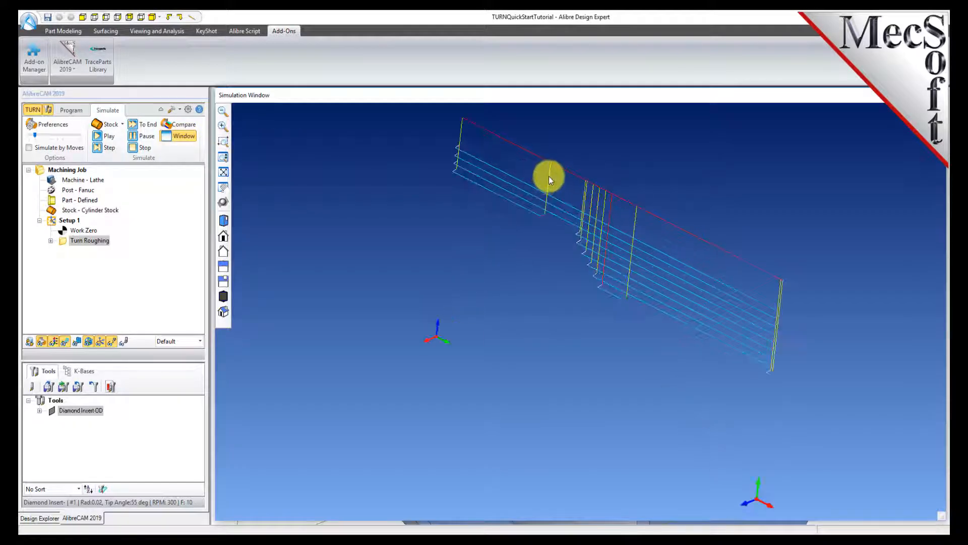
pyautogui.scroll(1, 549, 177)
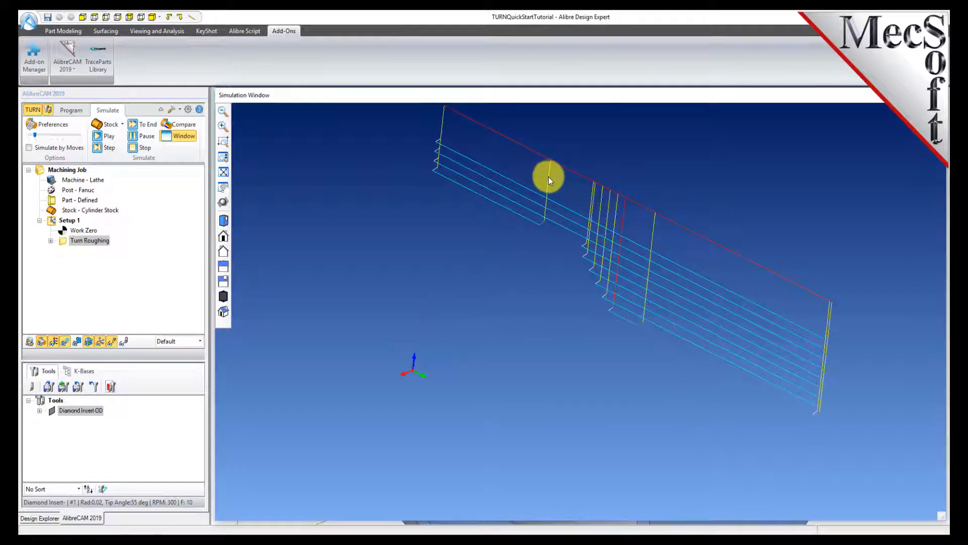
pyautogui.click(64, 245)
pyautogui.click(107, 137)
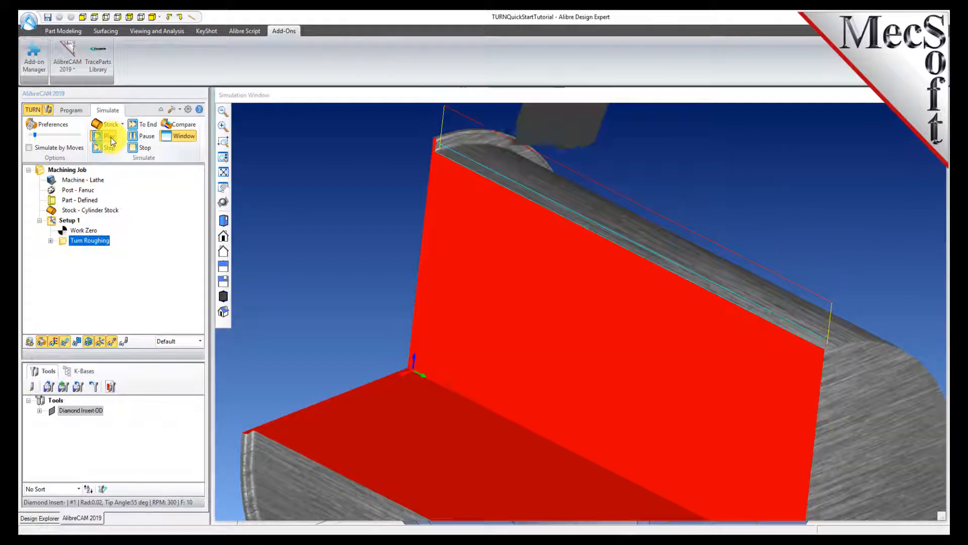
pyautogui.click(144, 149)
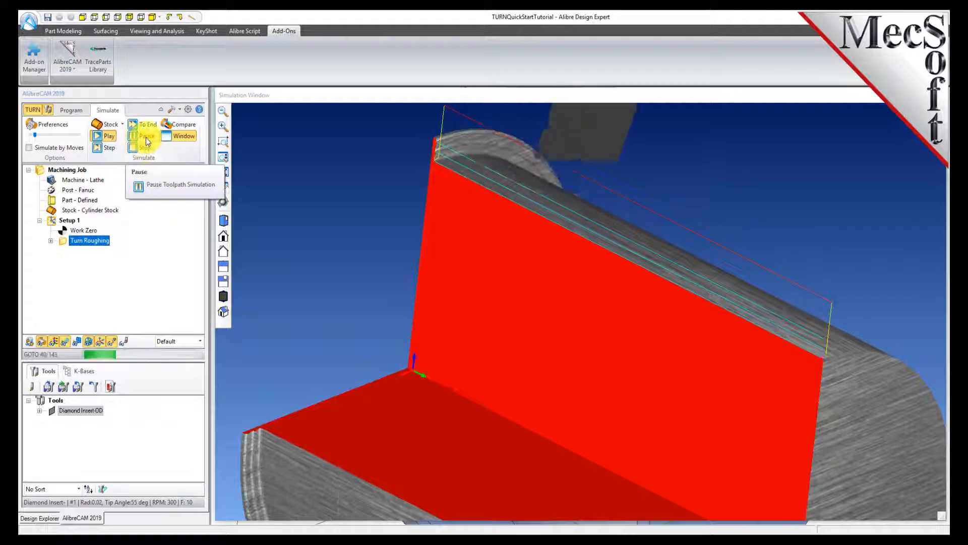
pyautogui.click(106, 136)
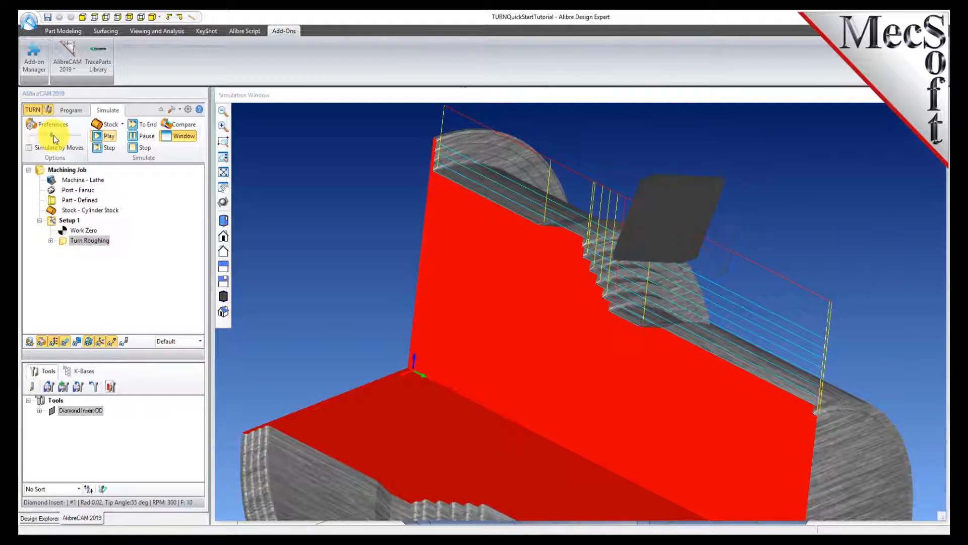
# Step: Turn off the material texture on the simulated stock in the simulation window
pyautogui.moveTo(585, 373); pyautogui.dragTo(604, 498)
pyautogui.scroll(2, 603, 498)
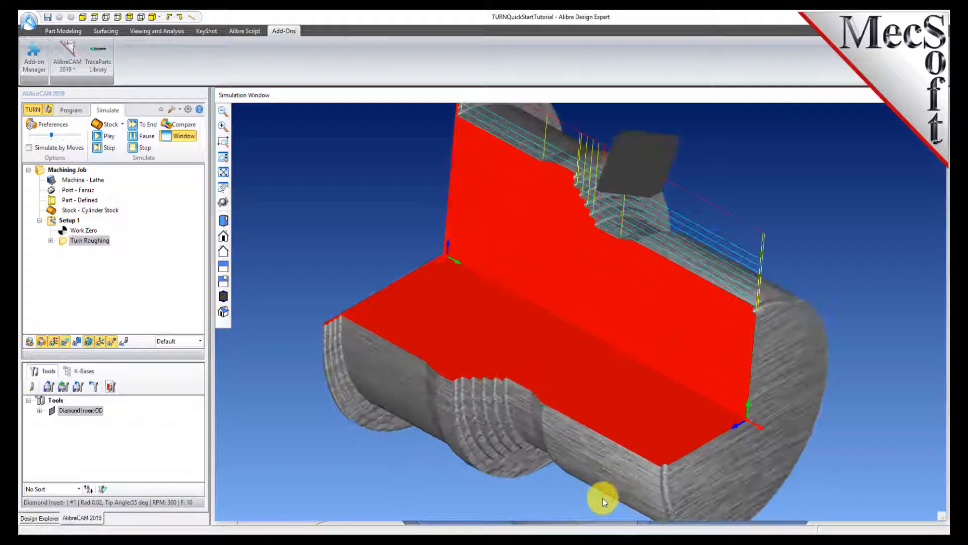
pyautogui.click(55, 342)
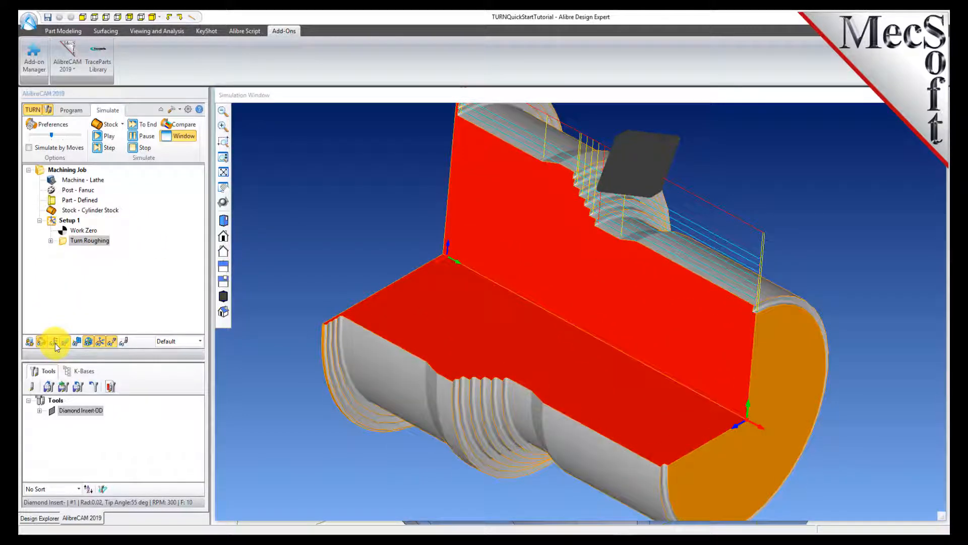
# Step: Turn the material texture on the simulated stock back on and close the separate simulation window
pyautogui.click(55, 343)
pyautogui.click(56, 343)
pyautogui.click(56, 343)
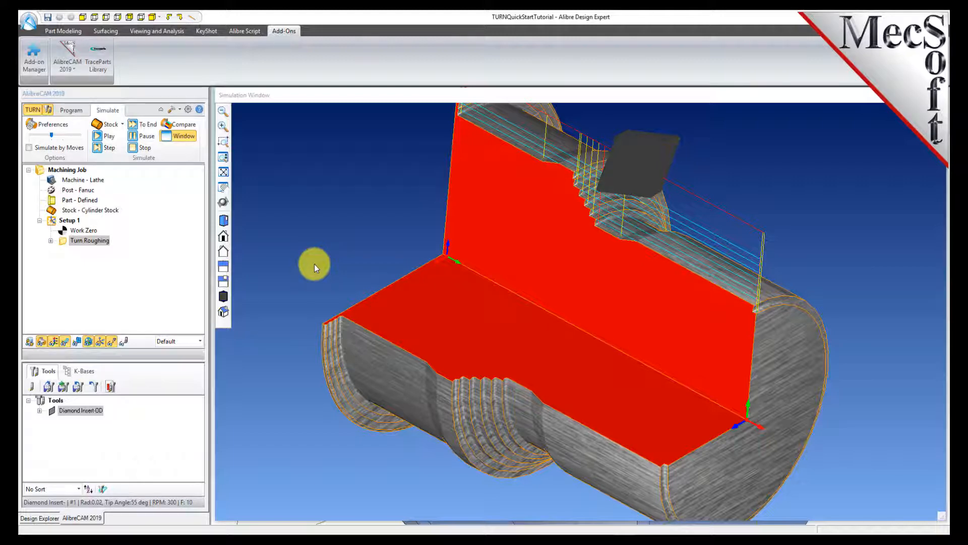
pyautogui.click(189, 137)
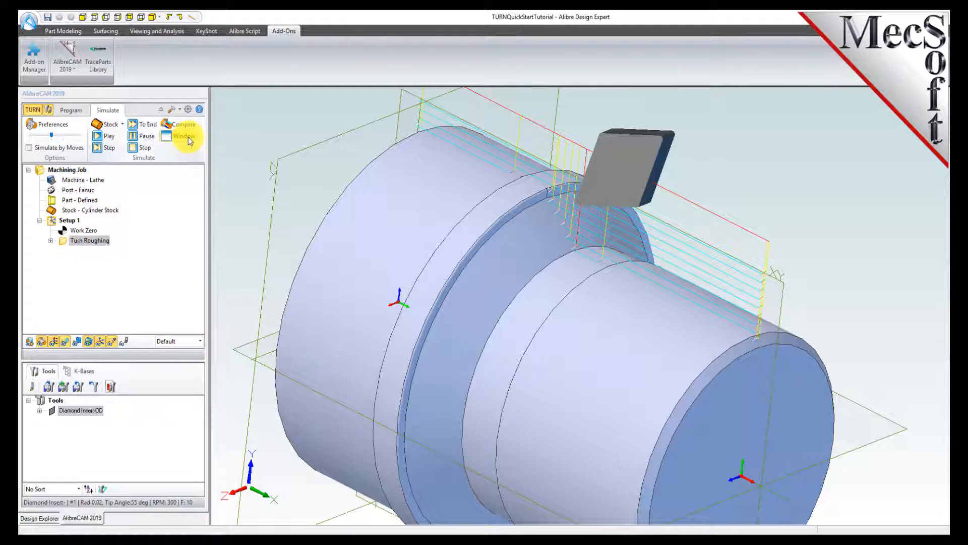
# Step: Start a Turn Finishing operation with the diamond insert and load its feeds and speeds from the tool
pyautogui.click(71, 110)
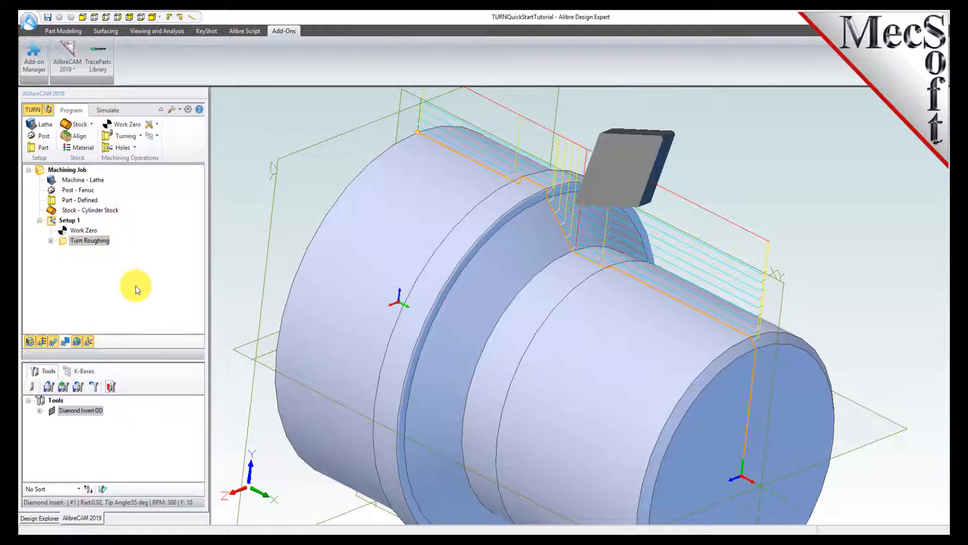
pyautogui.click(123, 136)
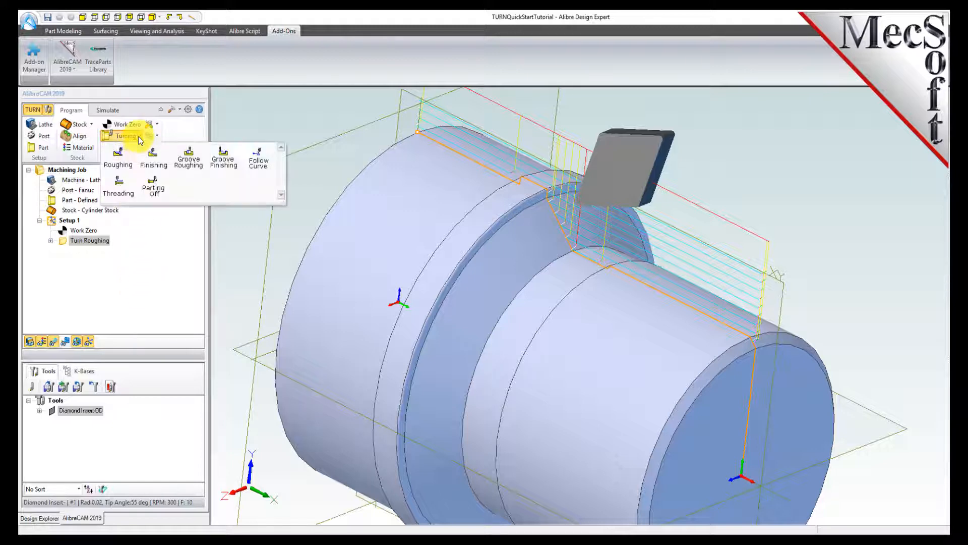
pyautogui.click(160, 165)
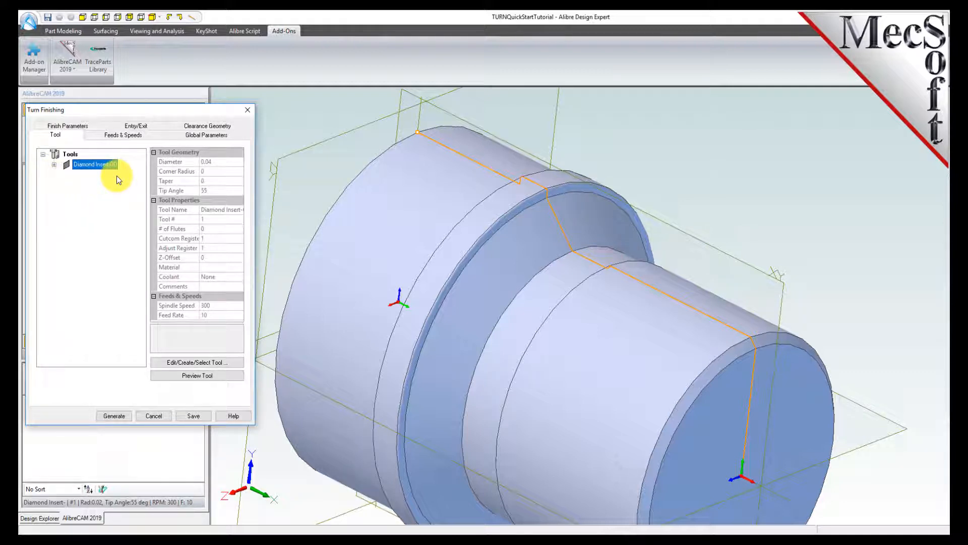
pyautogui.click(131, 136)
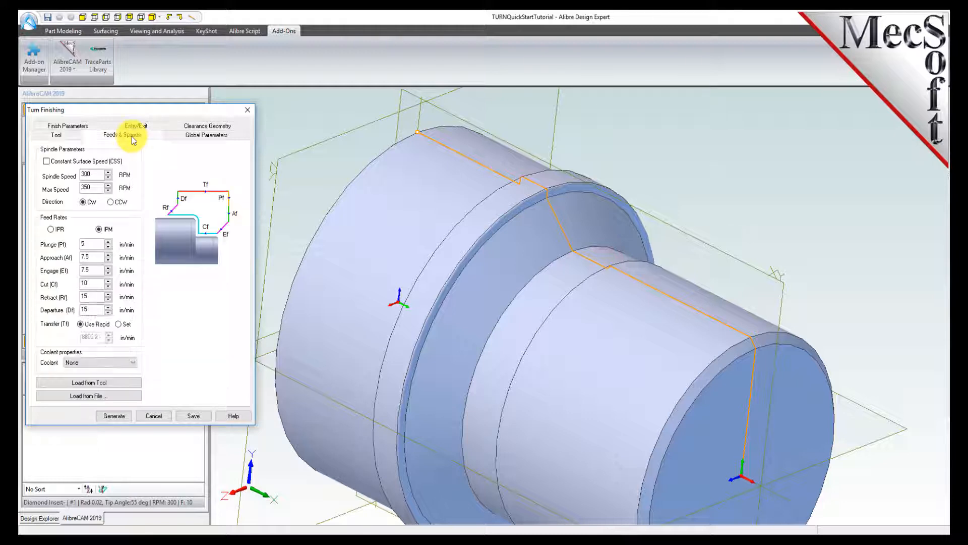
pyautogui.click(110, 383)
# Step: Set the Turn Finishing clearance to Automatic and its cut transfer to Clearance Plane
pyautogui.click(207, 127)
pyautogui.click(48, 167)
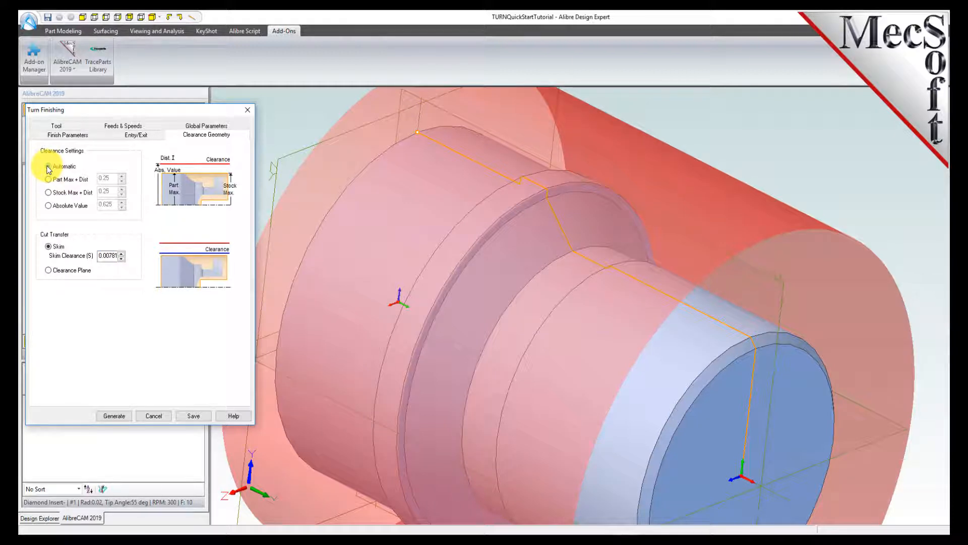
pyautogui.click(48, 271)
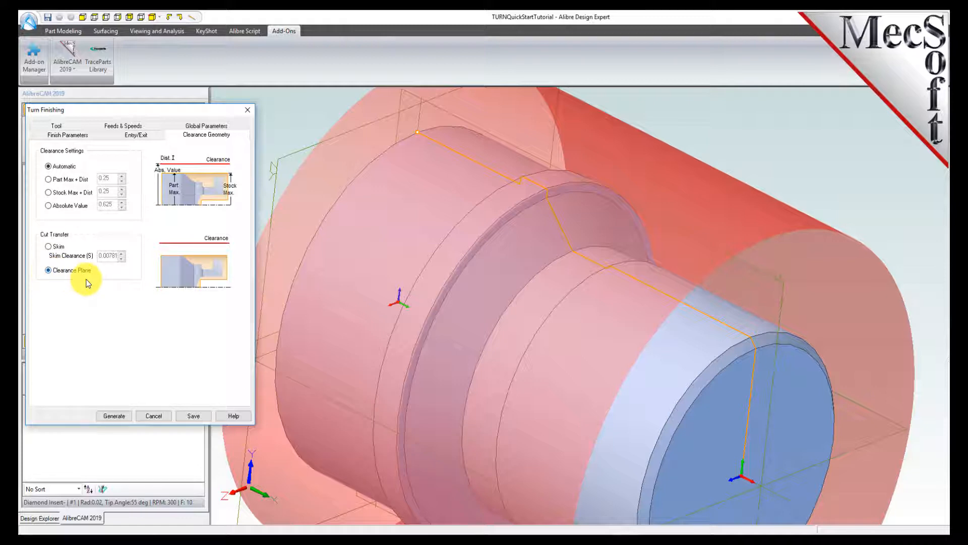
# Step: Set the Turn Finishing approach type to Outer Diameter, checking that the global stock value is 0
pyautogui.click(202, 126)
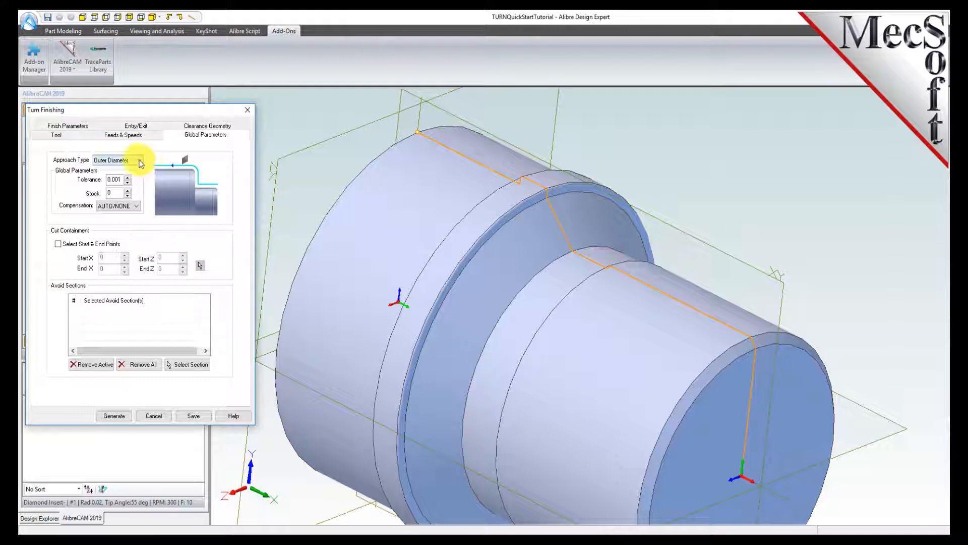
pyautogui.click(123, 160)
pyautogui.click(122, 170)
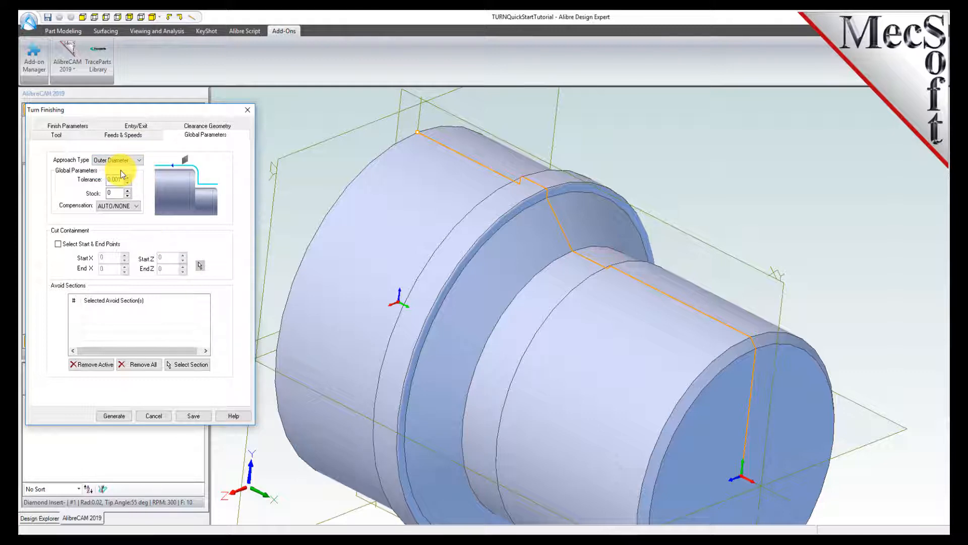
pyautogui.moveTo(117, 194); pyautogui.dragTo(99, 195)
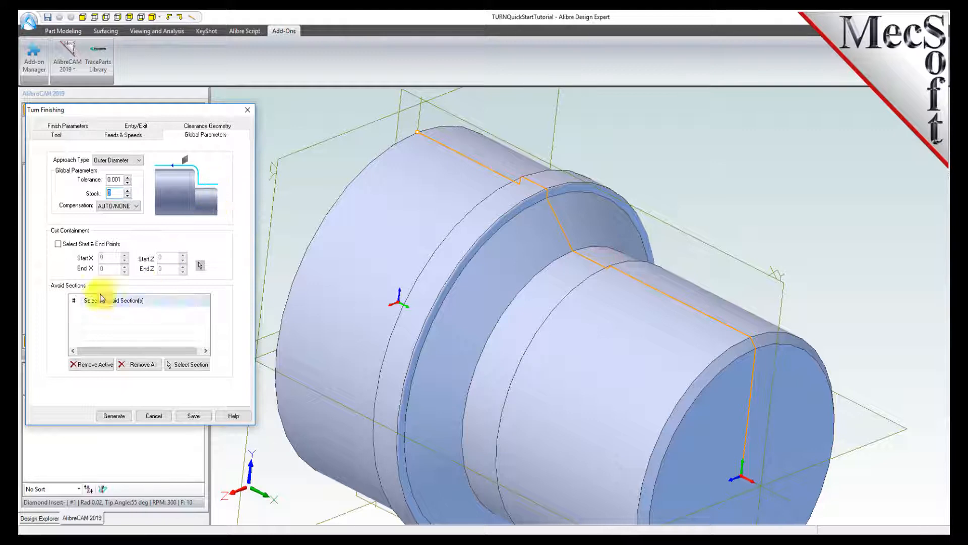
# Step: Contain the finishing cut between the front face's outer edge and the profile's far end point, and generate the toolpath
pyautogui.click(58, 245)
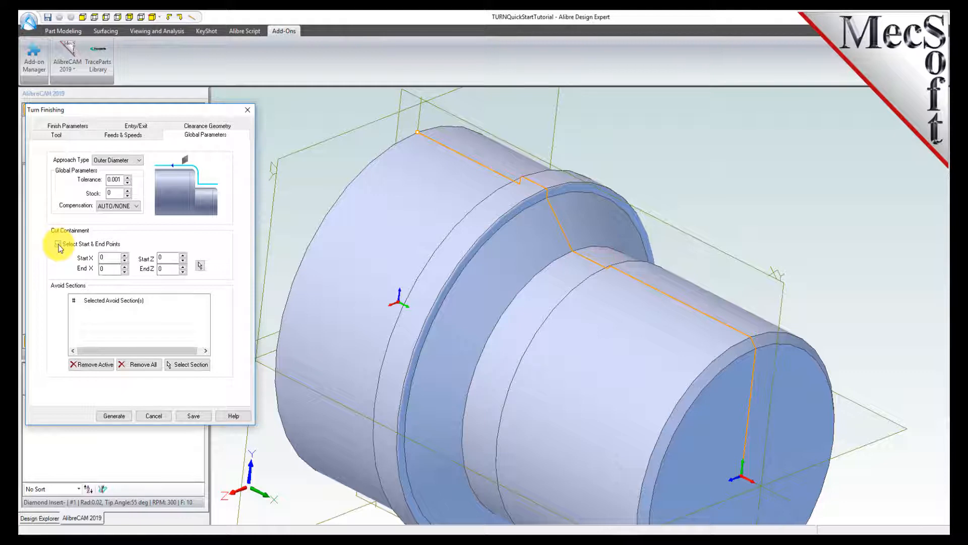
pyautogui.click(200, 266)
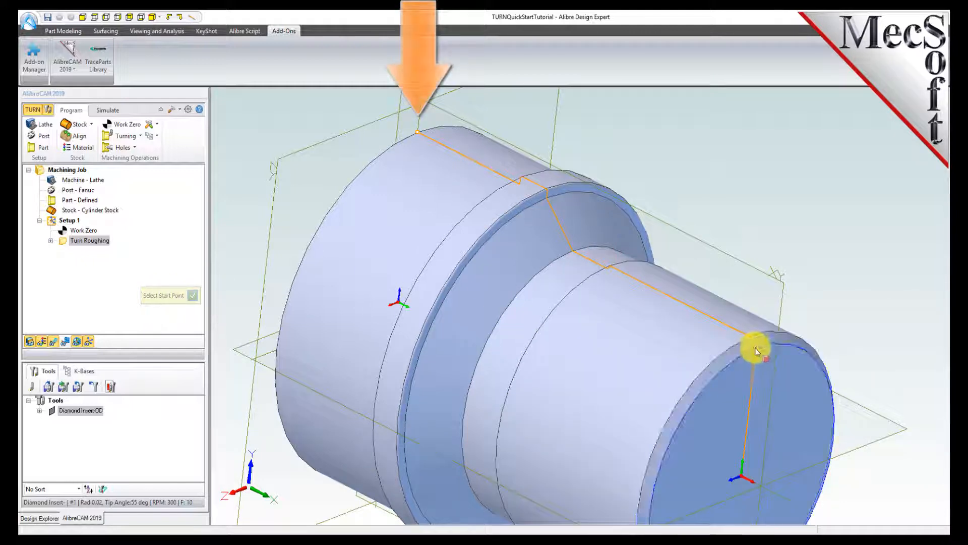
pyautogui.click(755, 349)
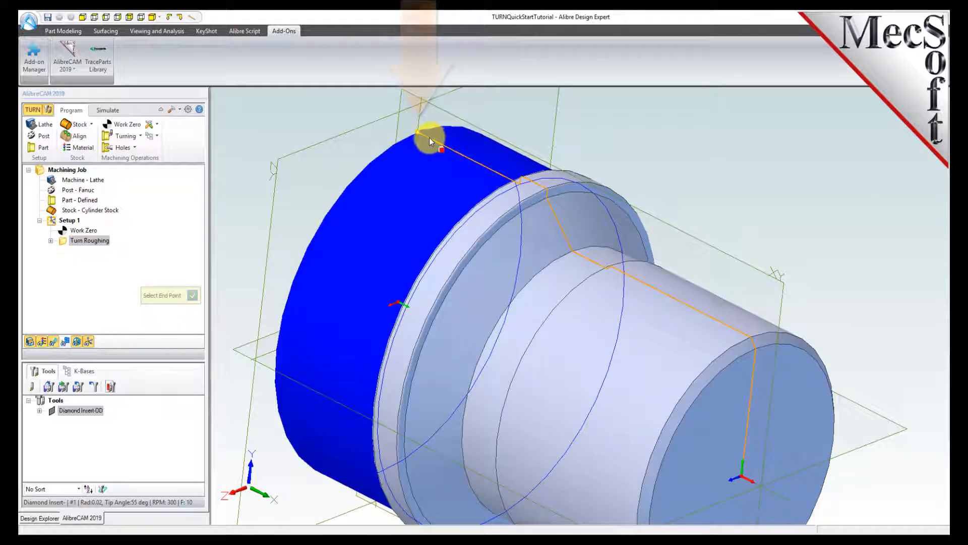
pyautogui.click(417, 132)
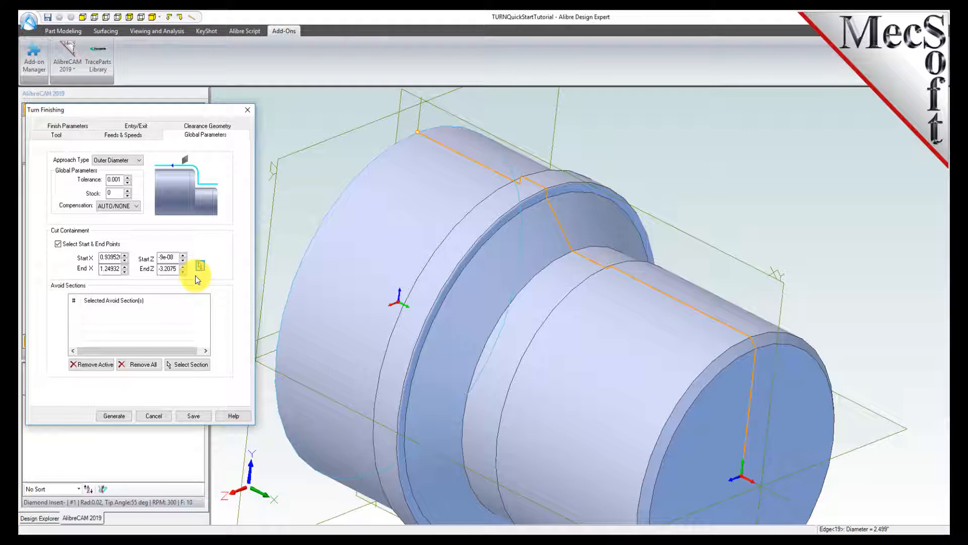
pyautogui.click(123, 415)
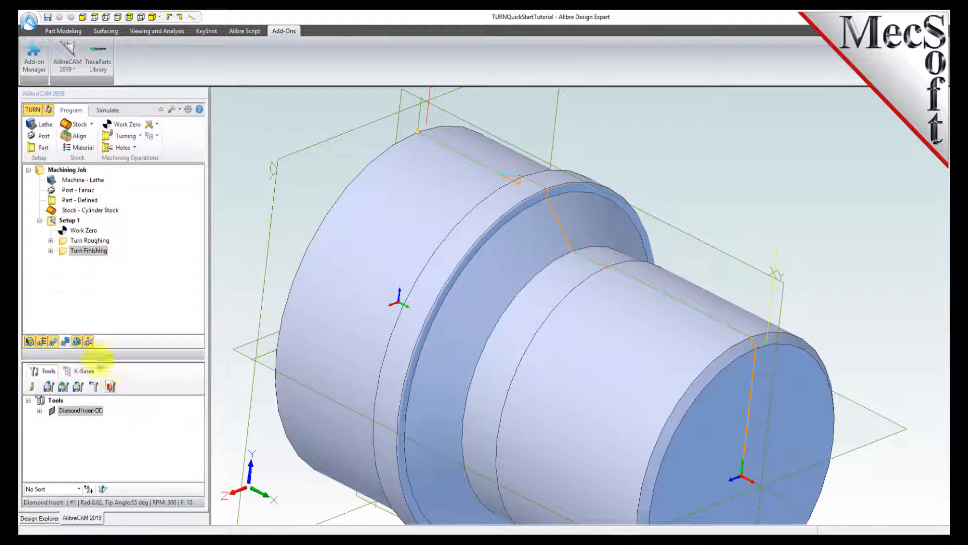
# Step: Simulate the Turn Finishing cut at the slowest speed in the separate simulation window, then close that window
pyautogui.click(59, 253)
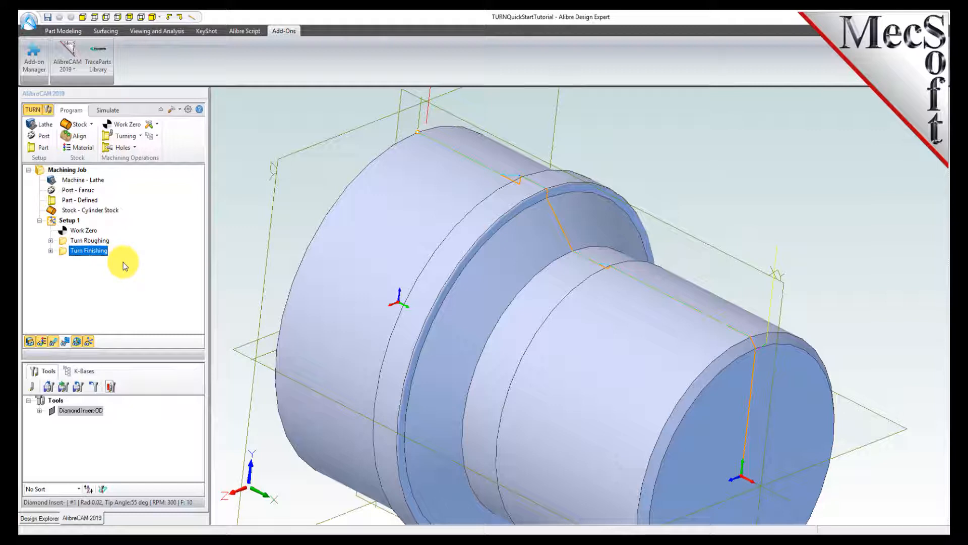
pyautogui.click(106, 112)
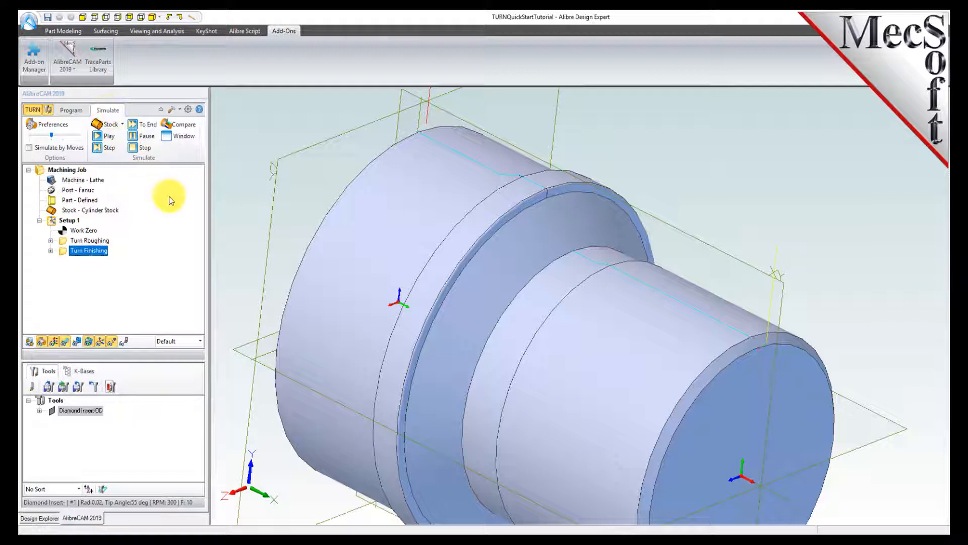
pyautogui.click(184, 136)
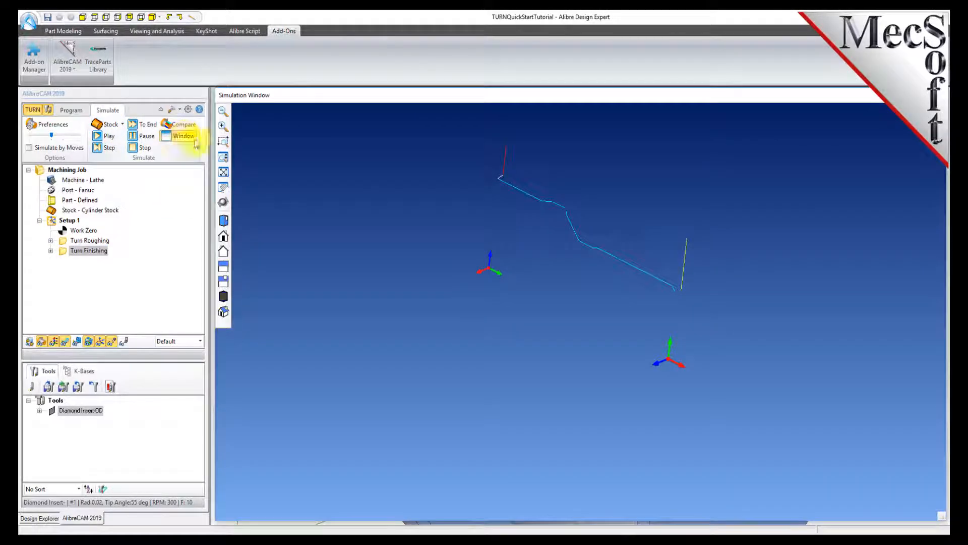
pyautogui.scroll(3, 545, 180)
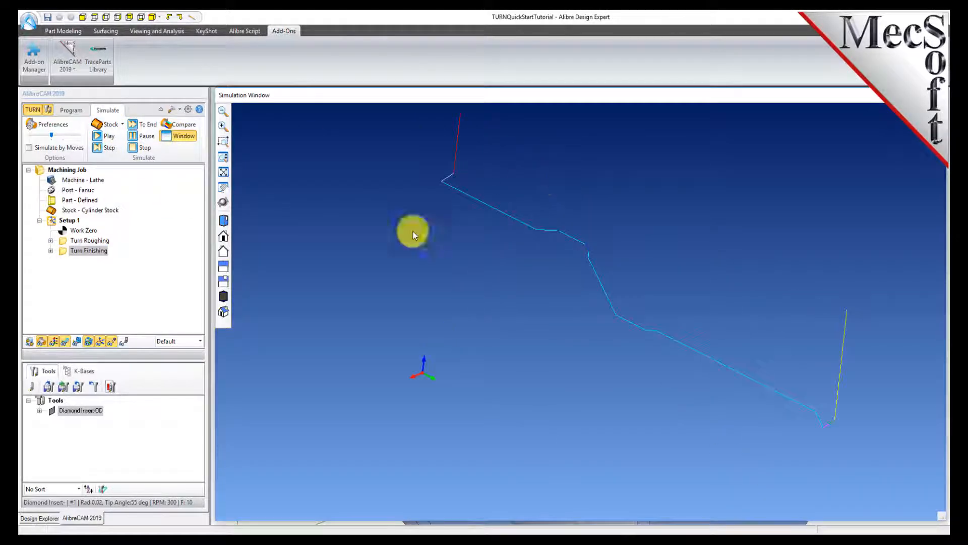
pyautogui.click(49, 134)
pyautogui.moveTo(50, 134); pyautogui.dragTo(28, 138)
pyautogui.click(107, 136)
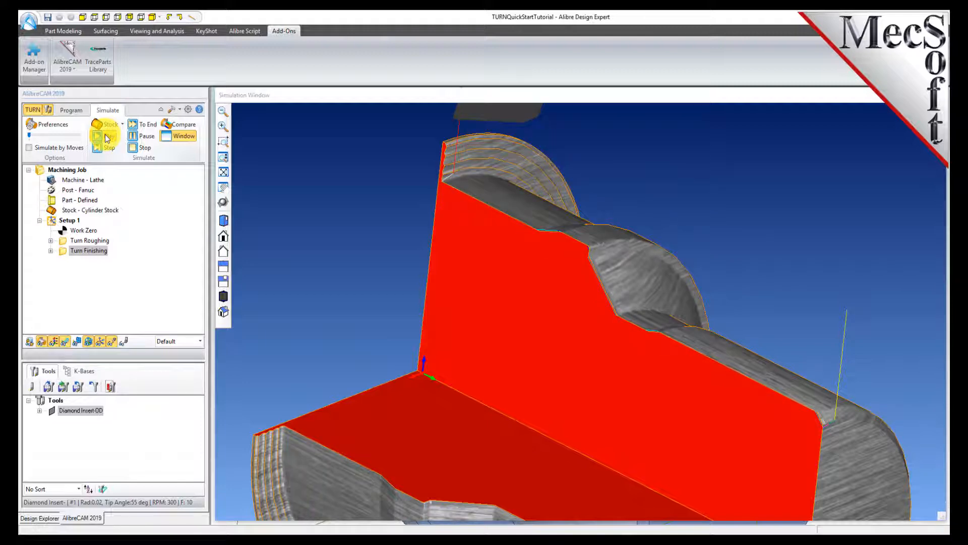
pyautogui.click(101, 139)
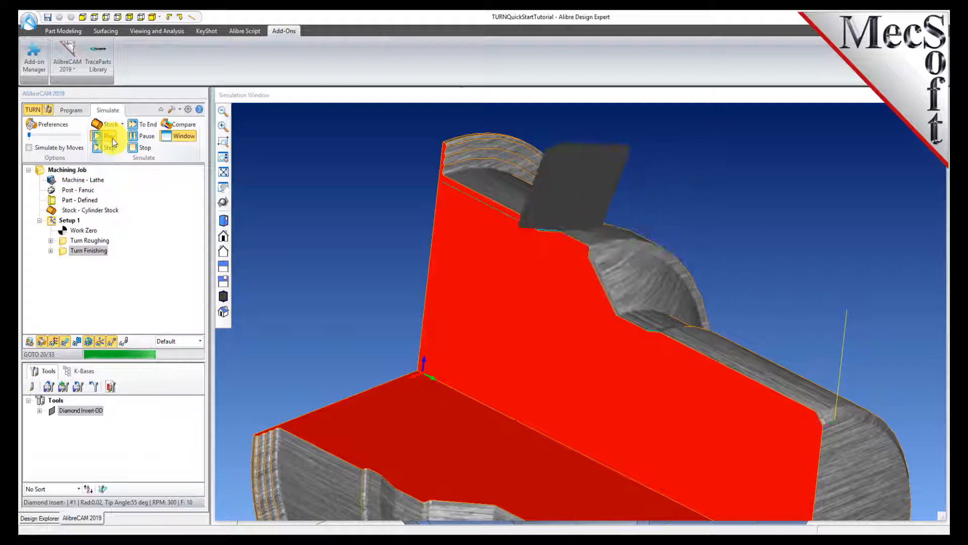
pyautogui.click(190, 136)
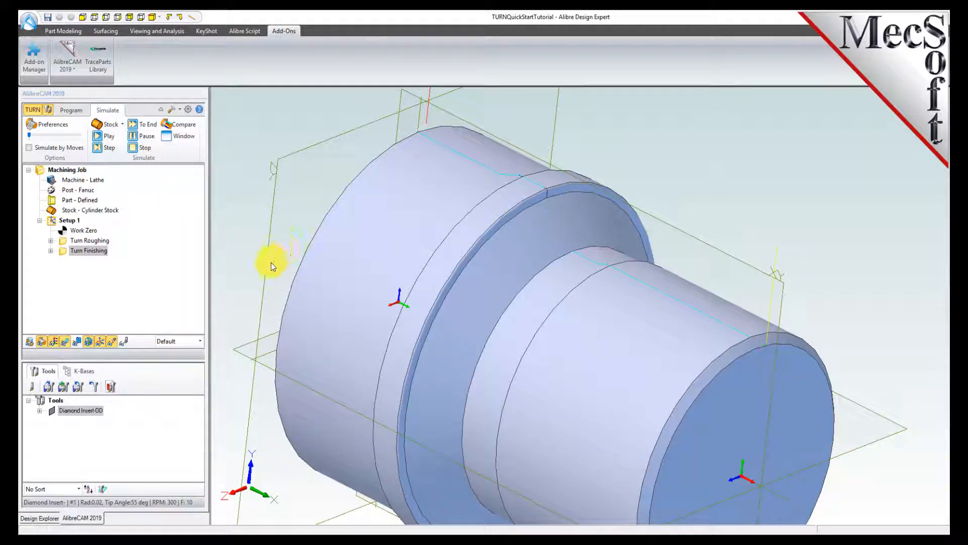
# Step: Post Setup 1 with the Fanuc post as TURNQuickStartTutorial_Setup 1.nc in the QuickStart folder, then review and close the G-code
pyautogui.click(71, 110)
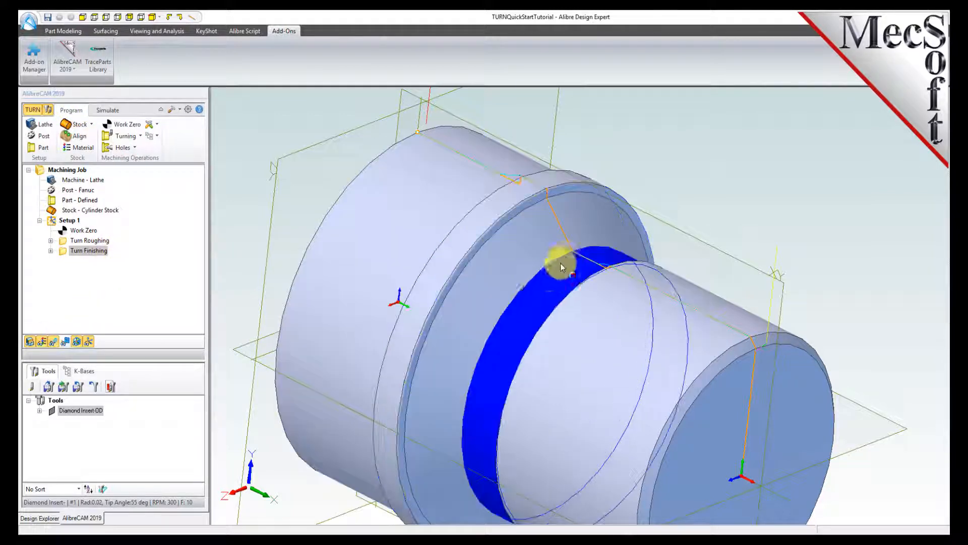
pyautogui.scroll(-3, 580, 237)
pyautogui.scroll(4, 552, 216)
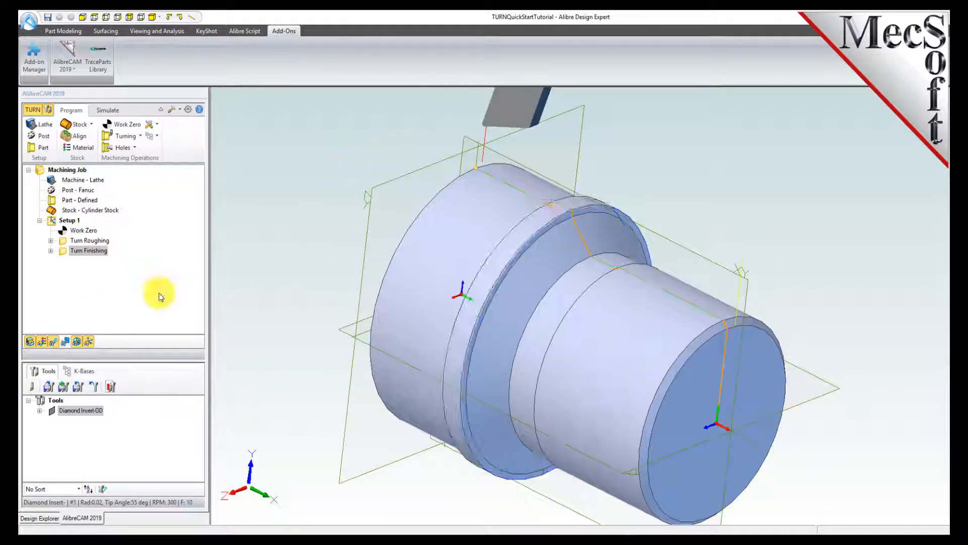
pyautogui.click(68, 221)
pyautogui.rightClick(72, 223)
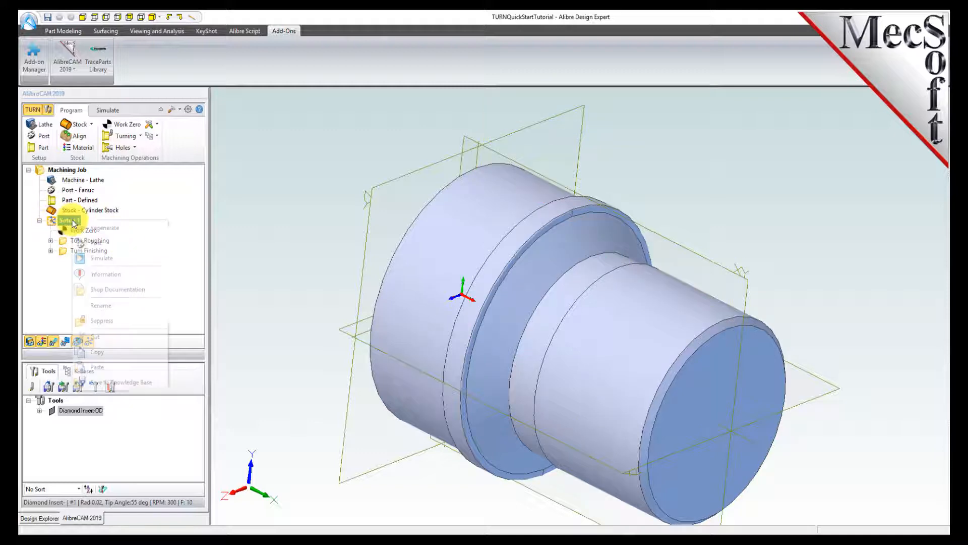
pyautogui.click(91, 243)
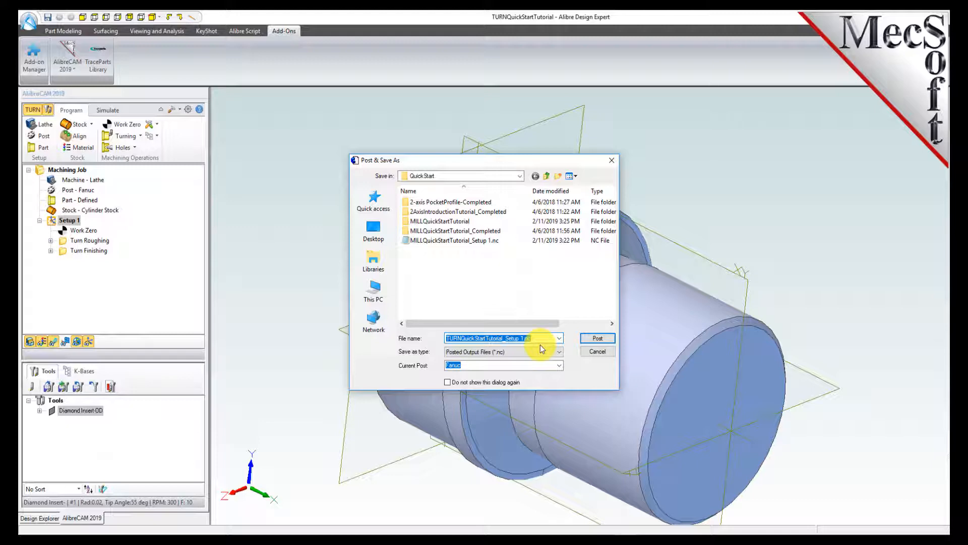
pyautogui.click(599, 337)
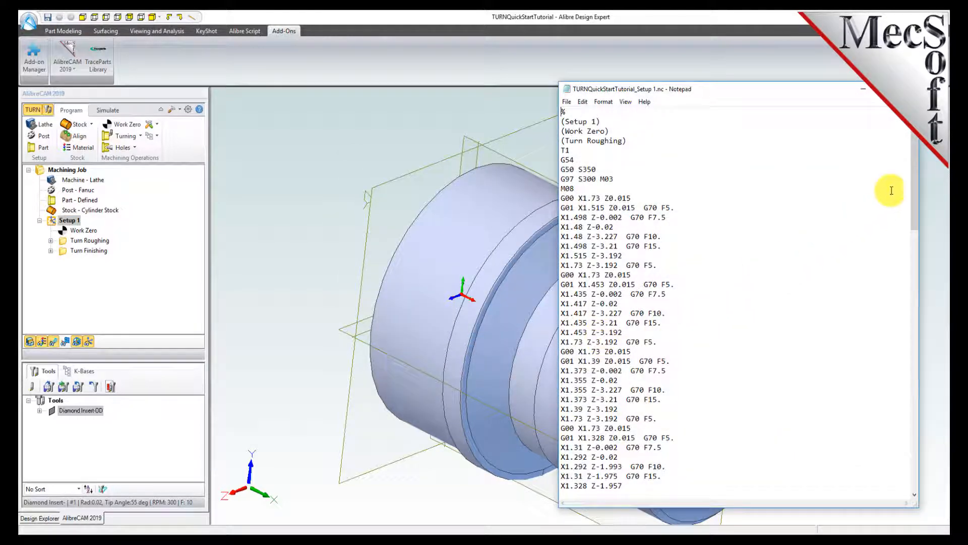
pyautogui.moveTo(919, 164); pyautogui.dragTo(767, 141)
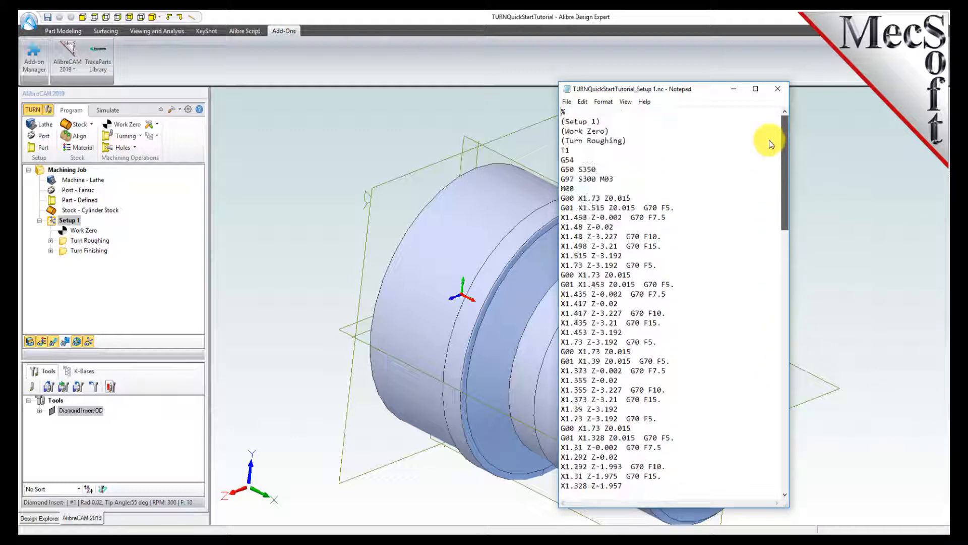
pyautogui.click(777, 88)
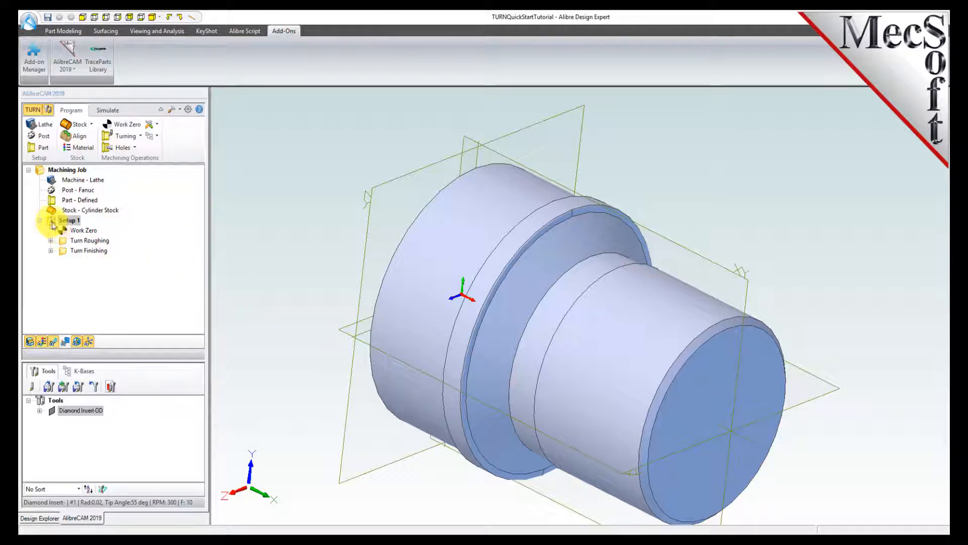
# Step: Review the machining operations information for Setup 1, including the Turn Roughing entry, and close it
pyautogui.rightClick(71, 222)
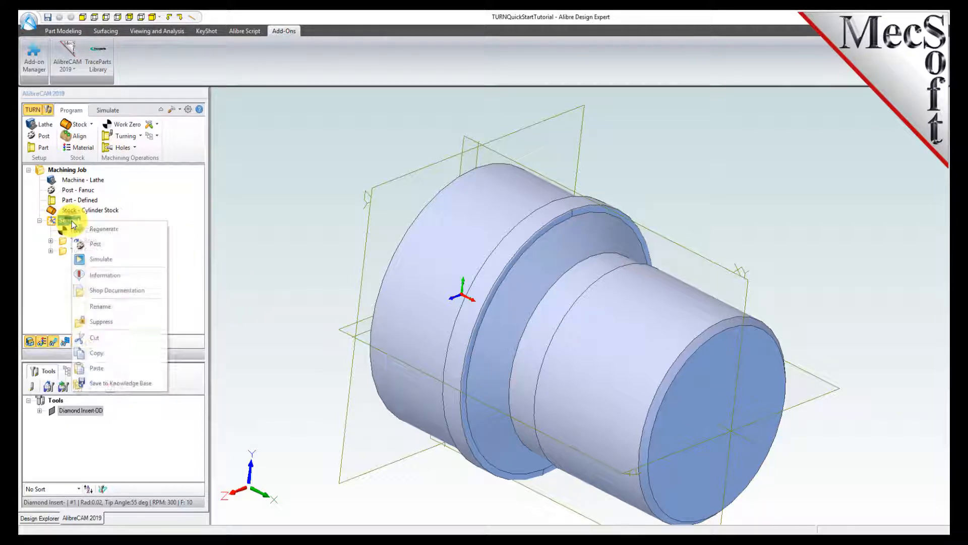
pyautogui.click(137, 276)
pyautogui.moveTo(141, 119); pyautogui.dragTo(312, 191)
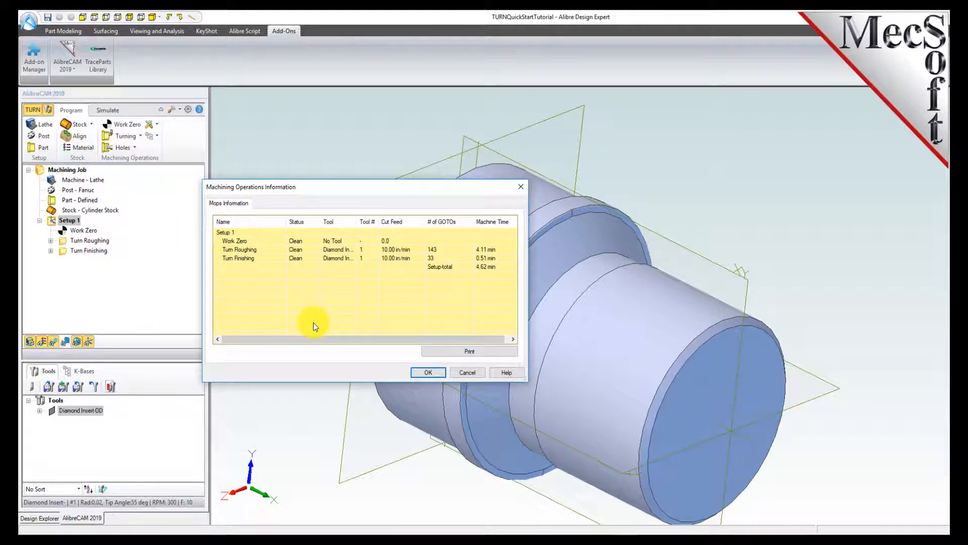
pyautogui.click(254, 250)
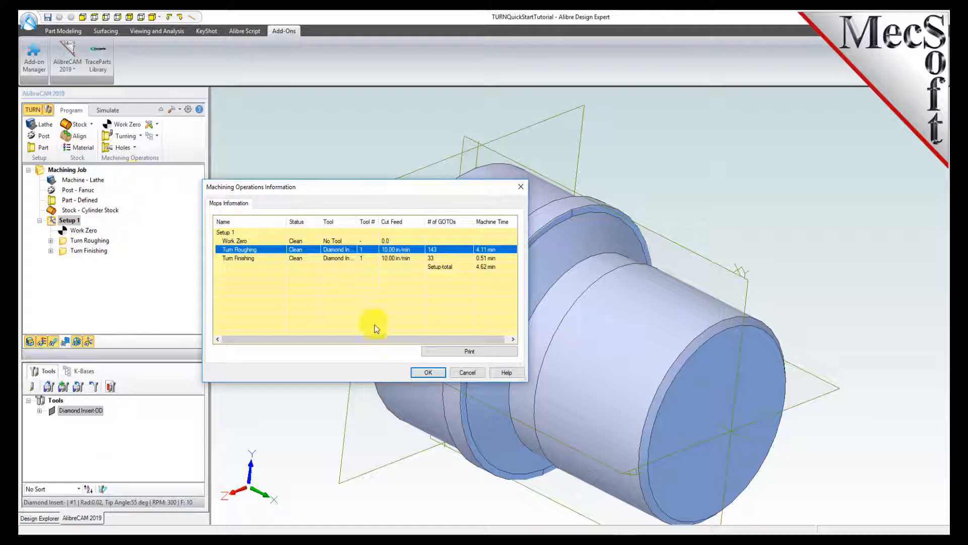
pyautogui.click(430, 372)
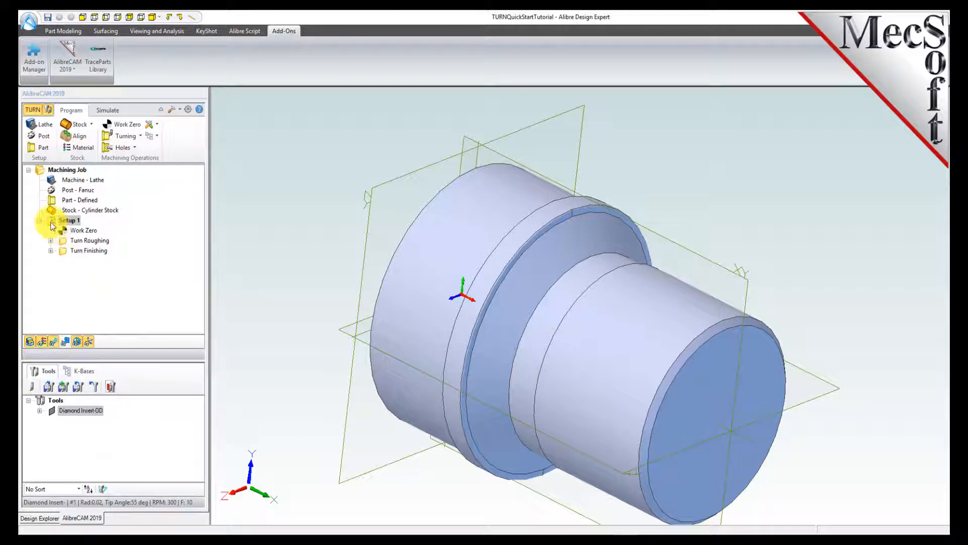
# Step: Generate shop documentation for Setup 1 with the Template1 output template and save it as TURNQuickStartTutorial.htm in the QuickStart folder
pyautogui.rightClick(76, 223)
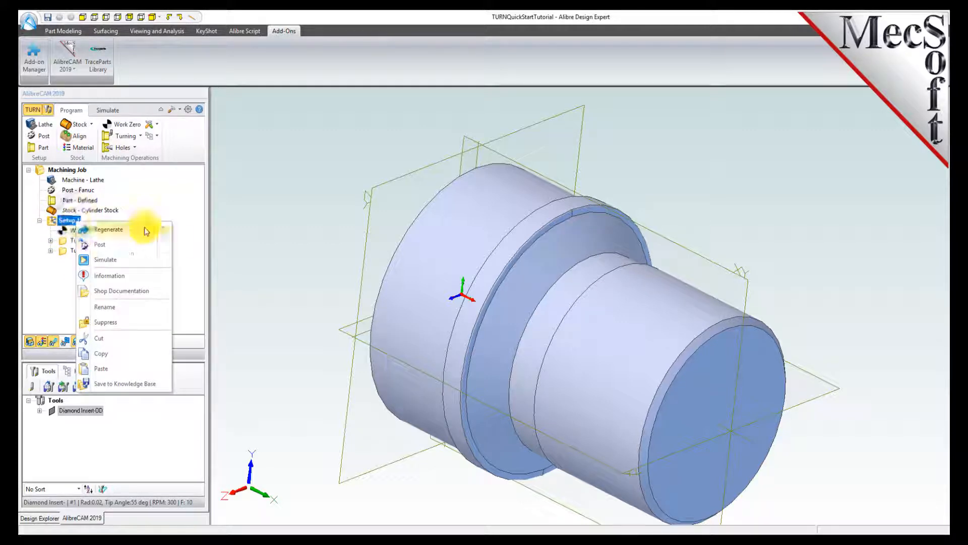
pyautogui.click(159, 291)
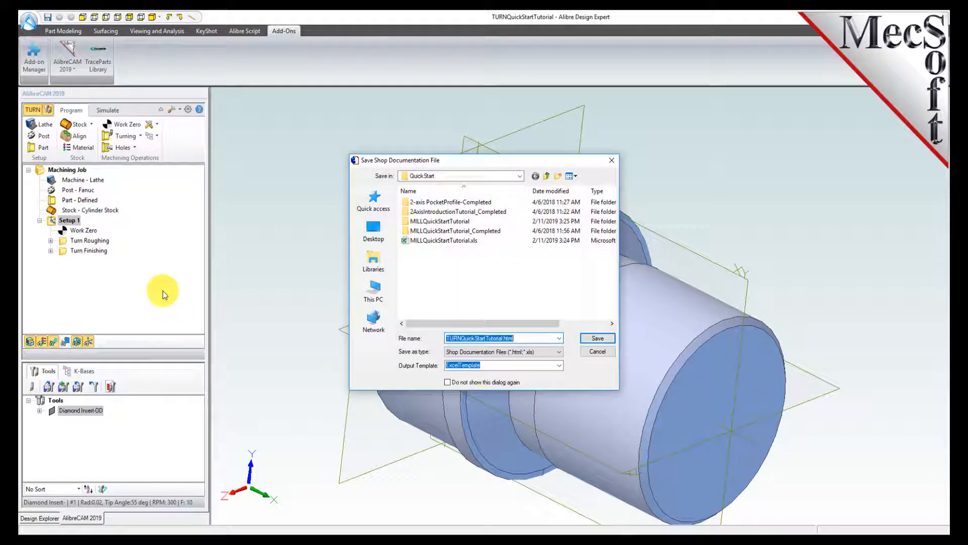
pyautogui.click(561, 365)
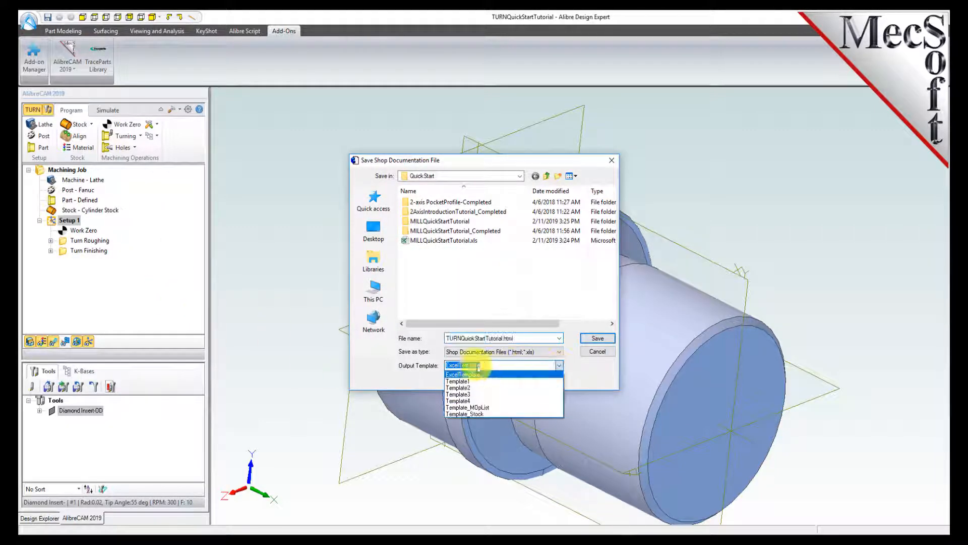
pyautogui.click(468, 379)
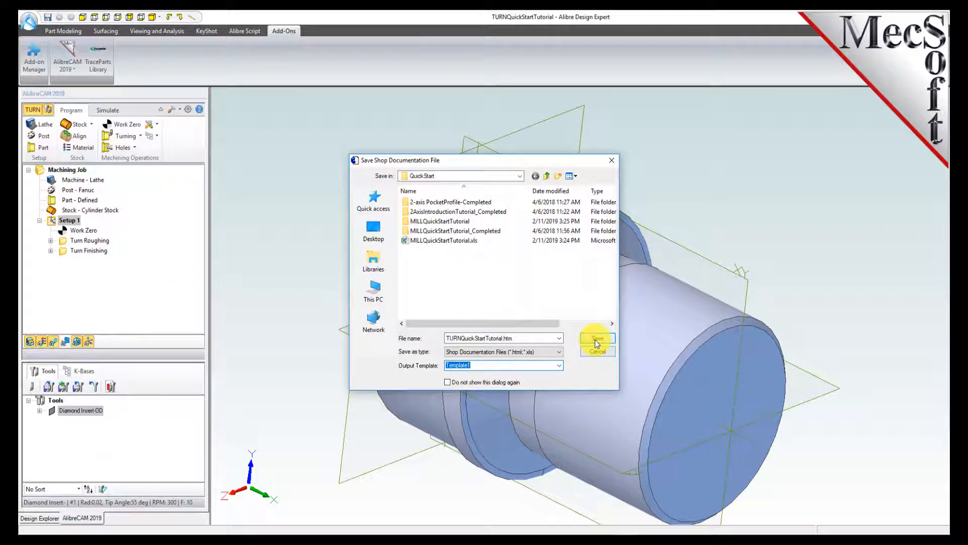
pyautogui.click(597, 338)
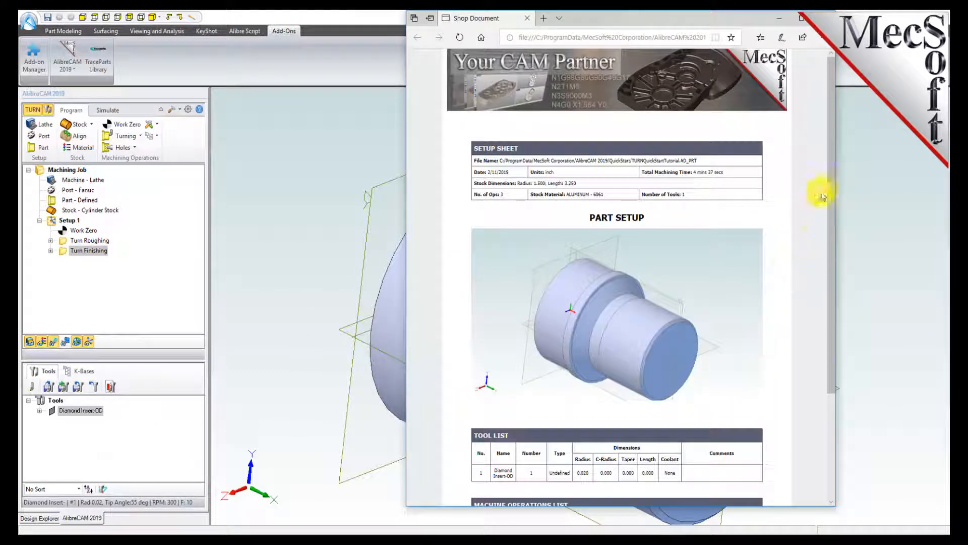
# Step: Review the shop document's setup sheet, including the stock dimensions, and its tool list and machine operations list
pyautogui.moveTo(828, 177)
pyautogui.mouseDown()
pyautogui.moveTo(826, 303)
pyautogui.moveTo(823, 161)
pyautogui.mouseUp()
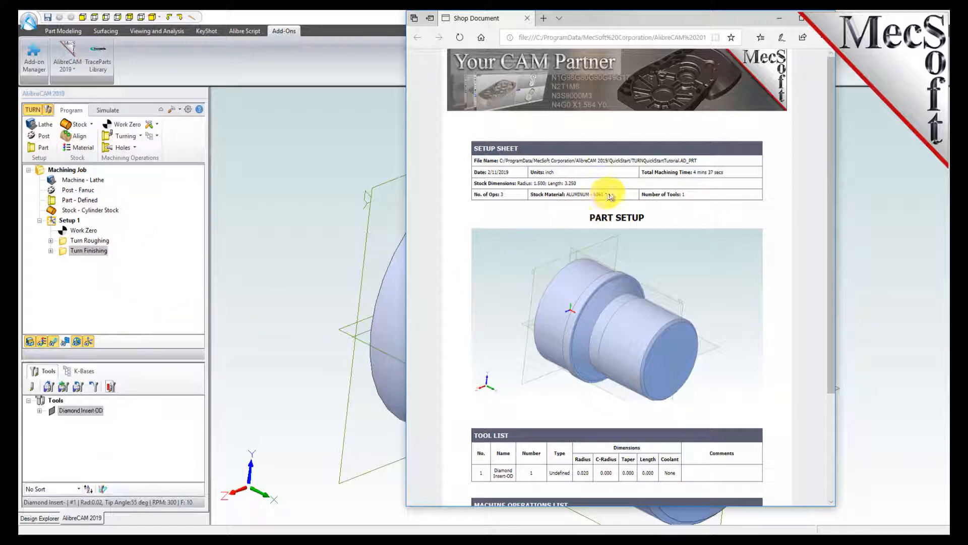
pyautogui.tripleClick(565, 194)
pyautogui.click(469, 189)
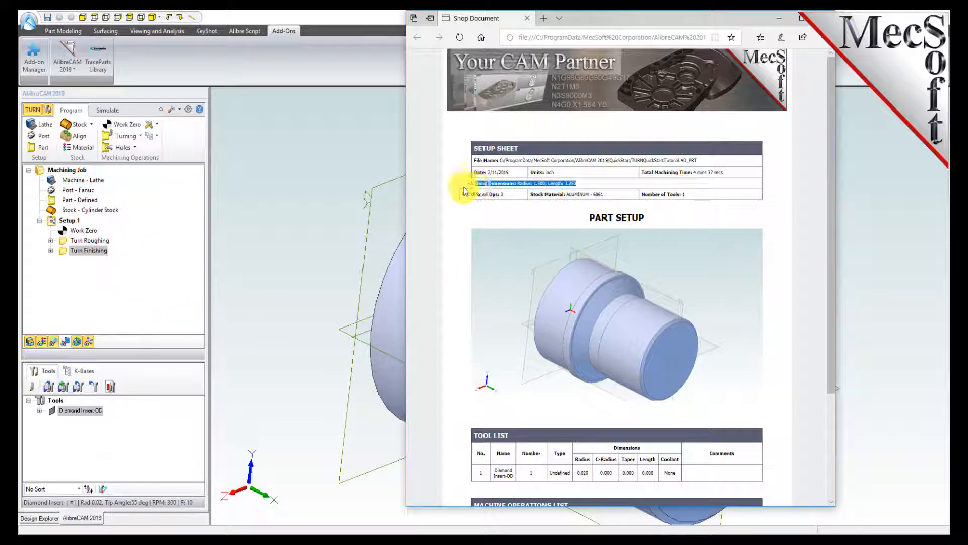
pyautogui.scroll(-3, 558, 282)
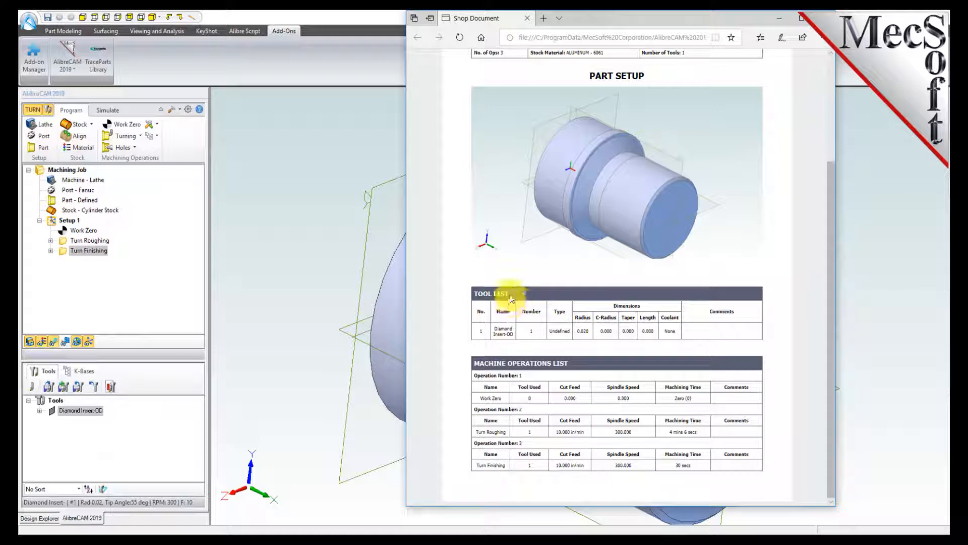
pyautogui.tripleClick(474, 294)
pyautogui.moveTo(574, 362); pyautogui.dragTo(452, 372)
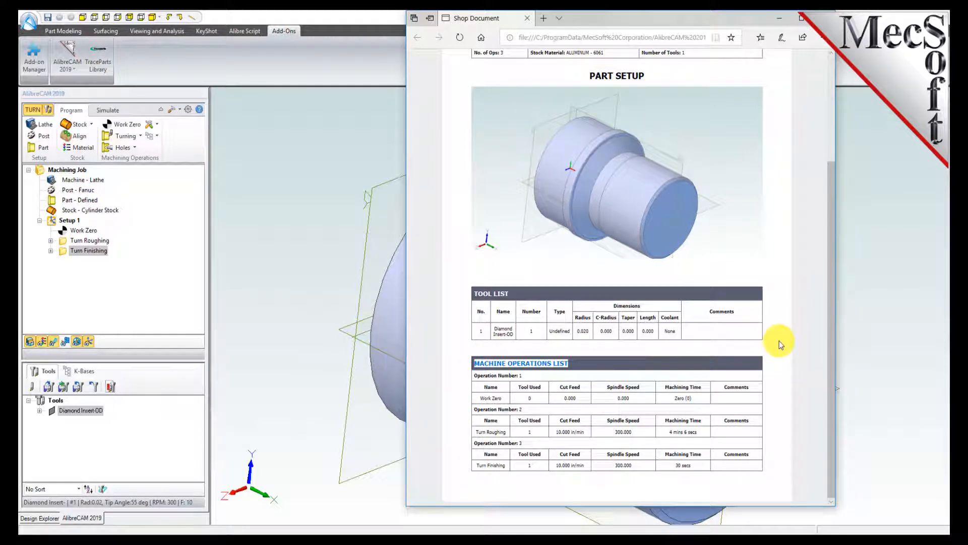